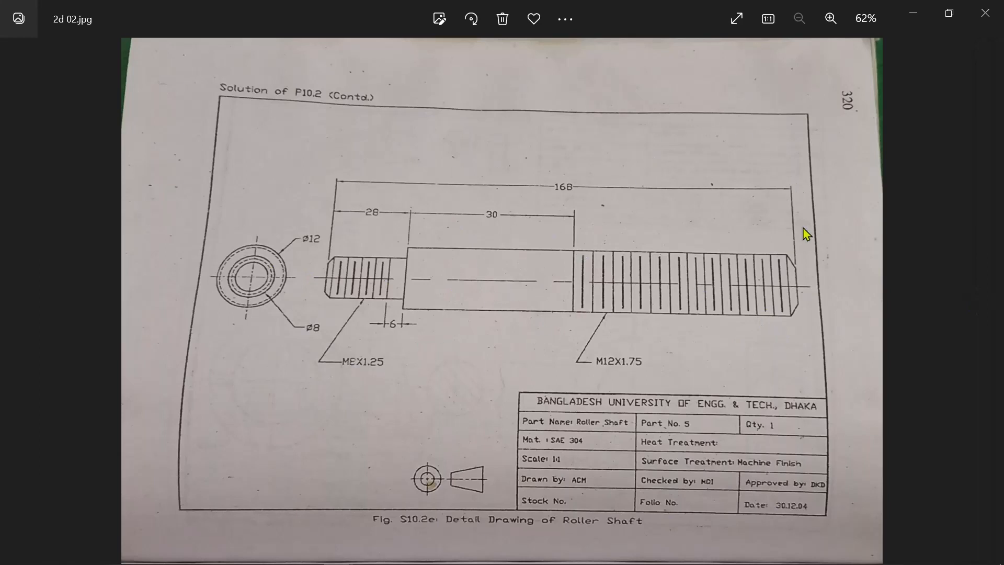
Switch to SOLIDWORKS and create a new drawing on a standard A3 (ISO) sheet without inserting a model view.
{"action": "left_click", "coordinate": [913, 19]}
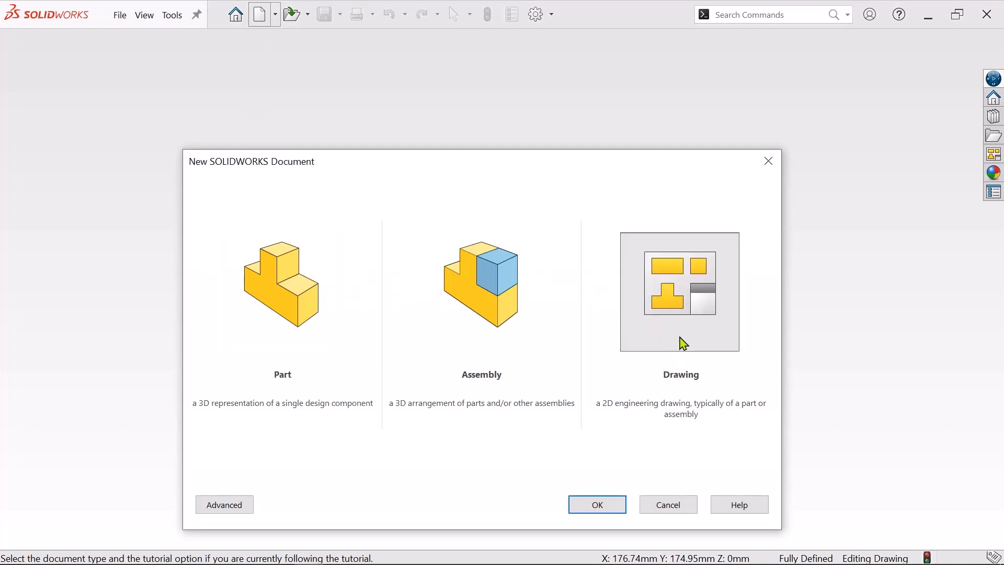
{"action": "left_click", "coordinate": [599, 509]}
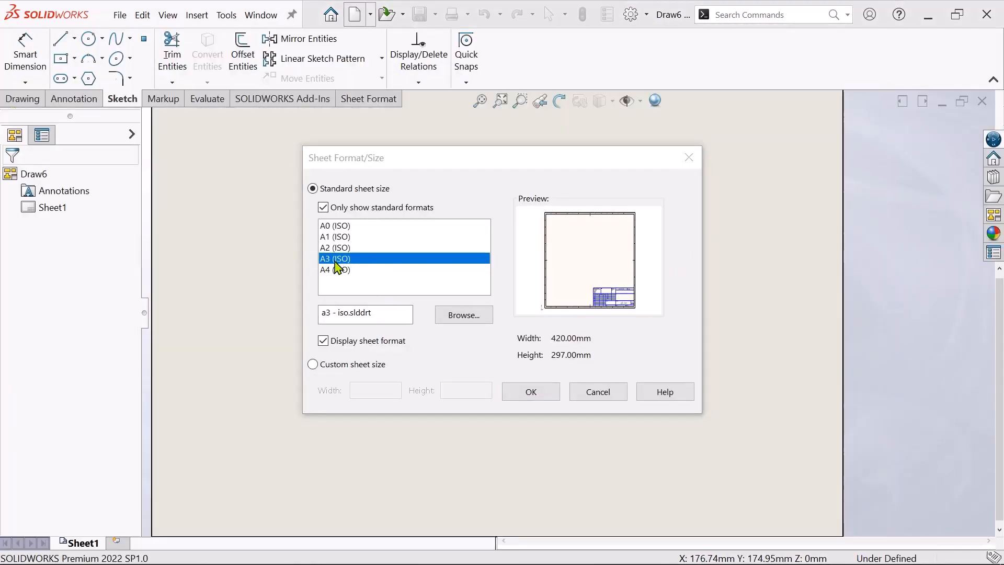
{"action": "left_click", "coordinate": [542, 395]}
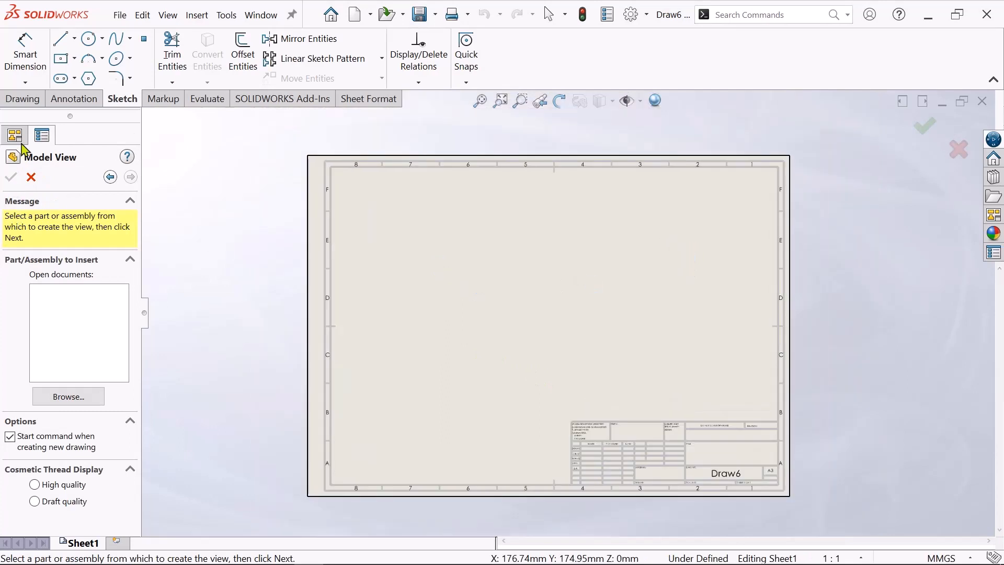
{"action": "left_click", "coordinate": [33, 178]}
{"action": "scroll", "coordinate": [559, 261], "scroll_direction": "down", "scroll_amount": 2}
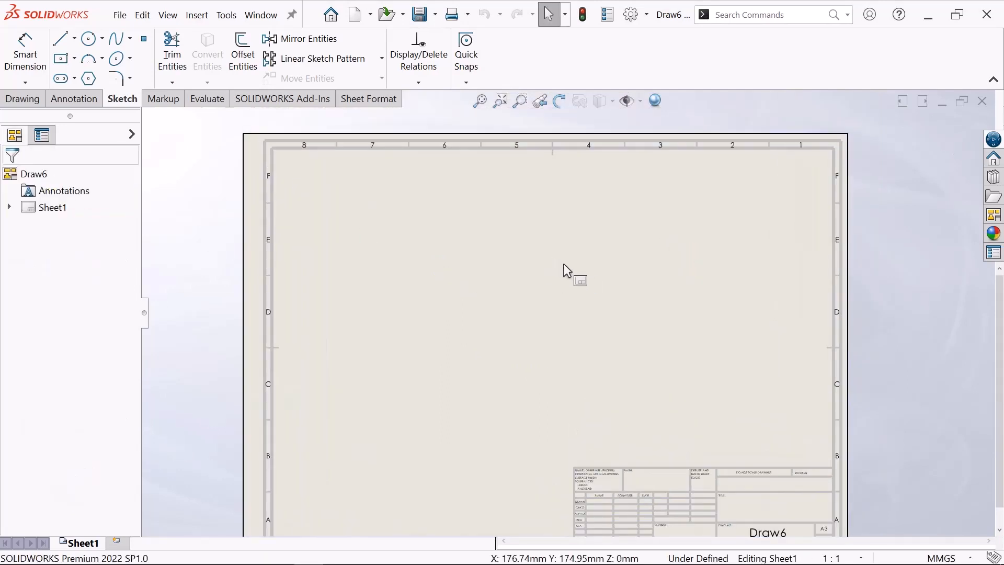
{"action": "scroll", "coordinate": [549, 293], "scroll_direction": "up", "scroll_amount": 1}
{"action": "scroll", "coordinate": [518, 319], "scroll_direction": "down", "scroll_amount": 1}
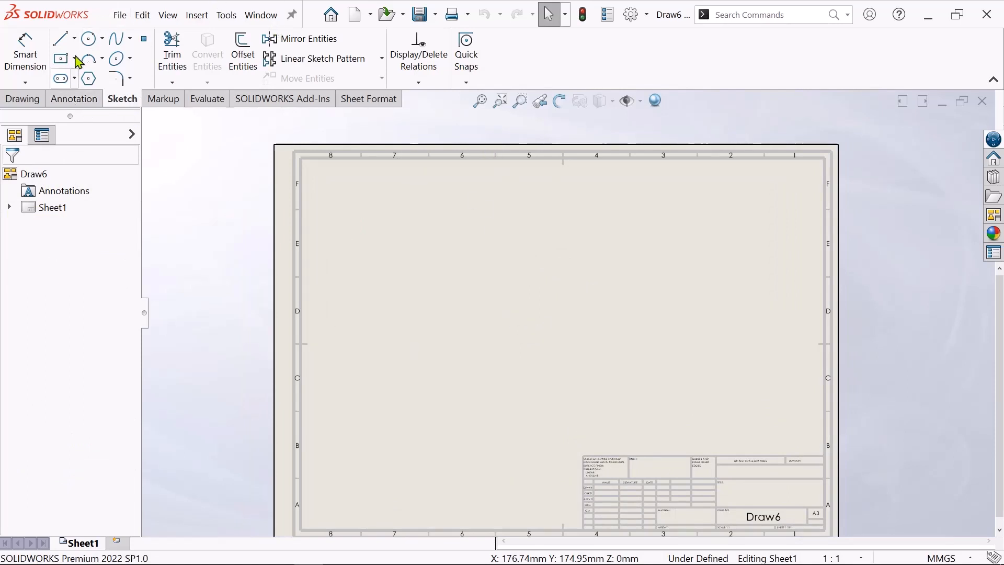
Sketch a vertical centerline about 86 mm long and a horizontal centerline crossing it at its midpoint, near the sheet's upper-left area.
{"action": "left_click", "coordinate": [74, 39]}
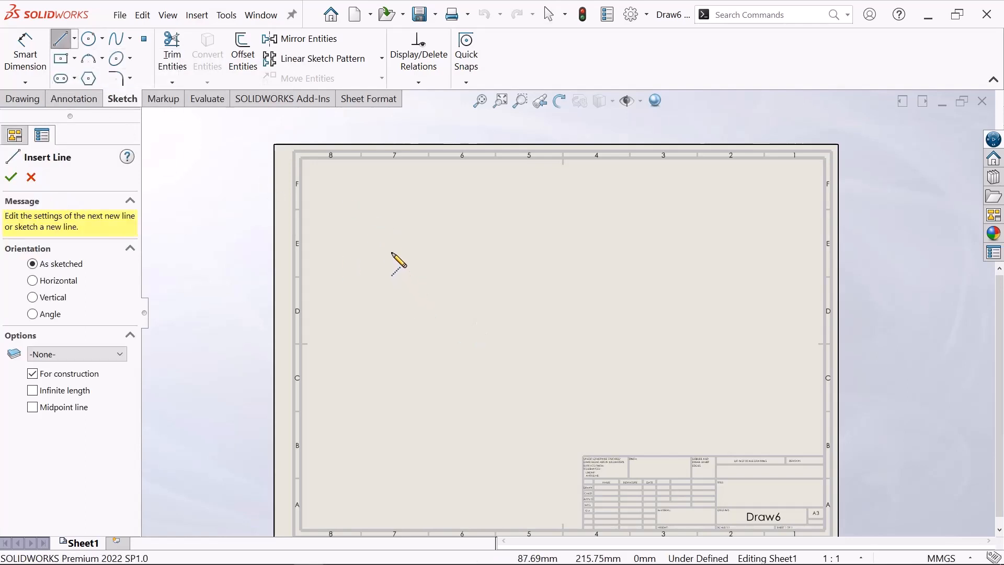
{"action": "left_click", "coordinate": [380, 242]}
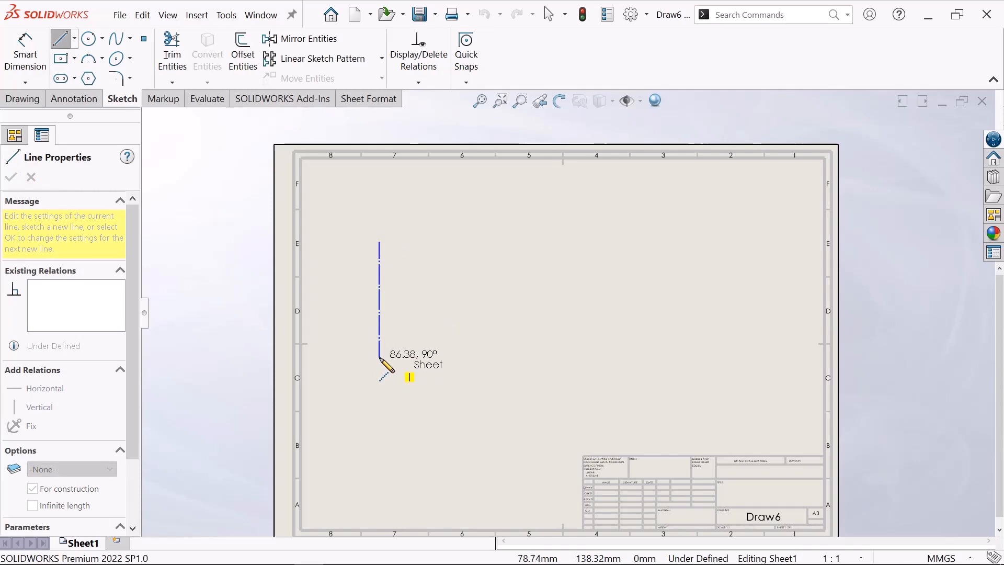
{"action": "double_click", "coordinate": [380, 358]}
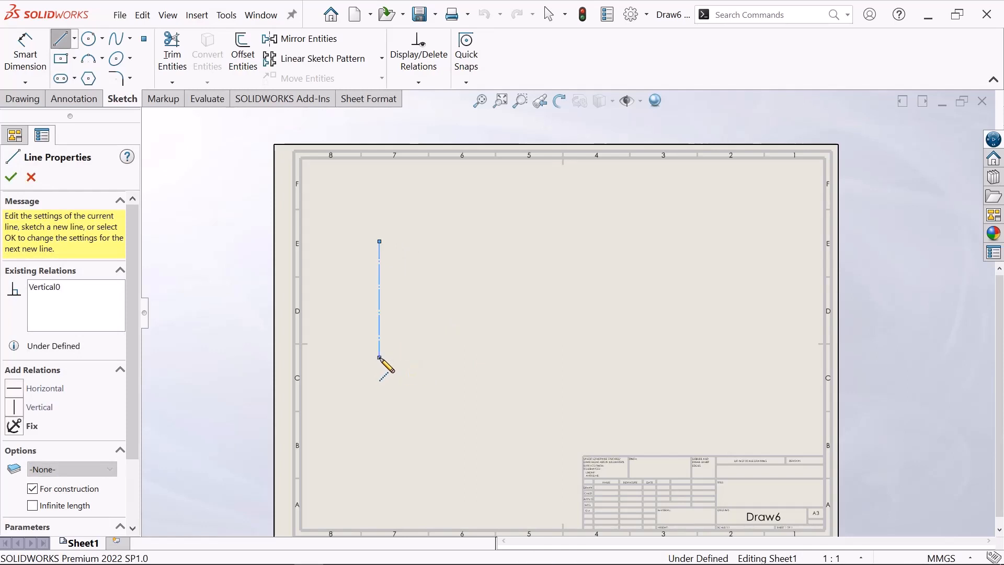
{"action": "left_click", "coordinate": [322, 299]}
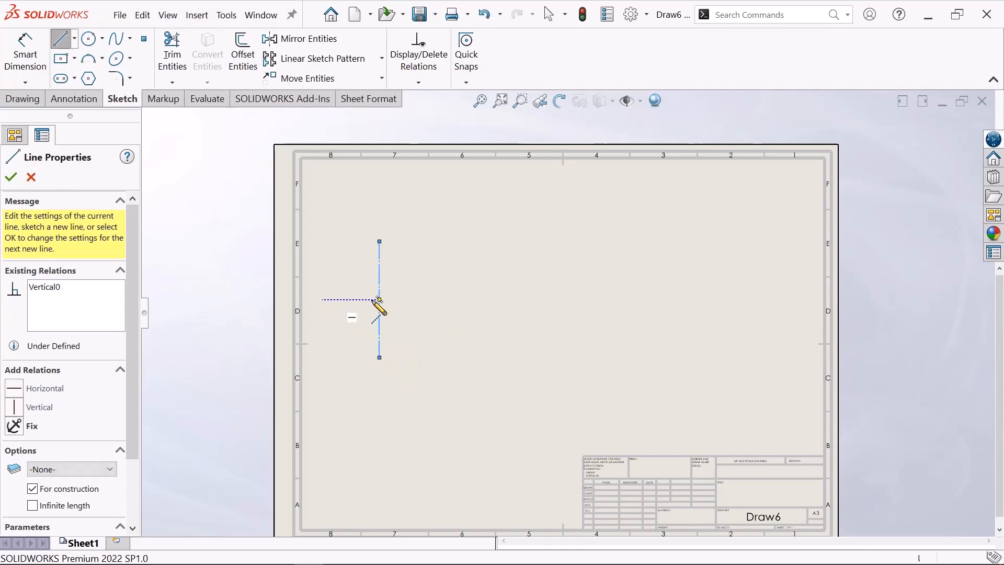
{"action": "double_click", "coordinate": [454, 299]}
{"action": "right_click", "coordinate": [455, 300]}
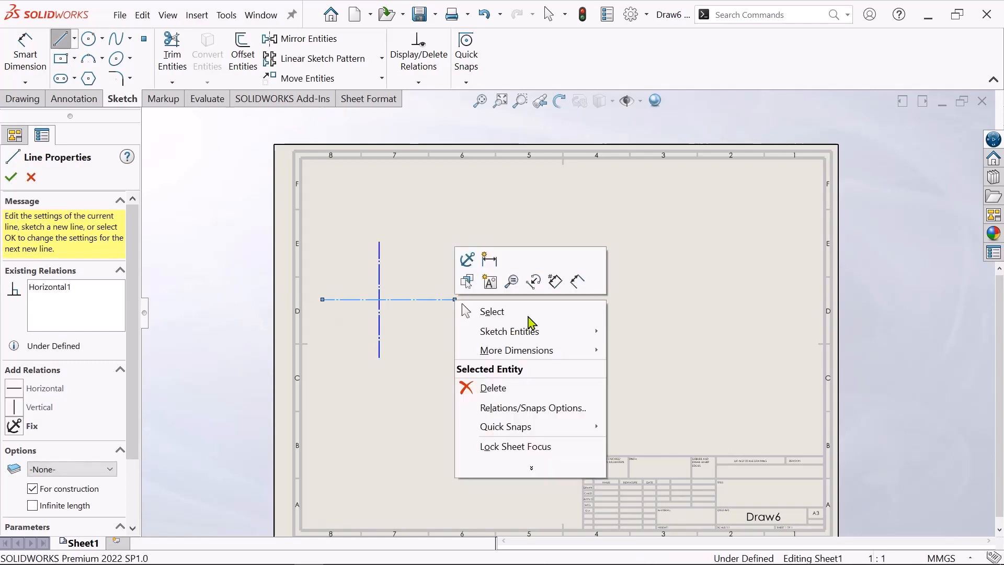
{"action": "left_click", "coordinate": [515, 311]}
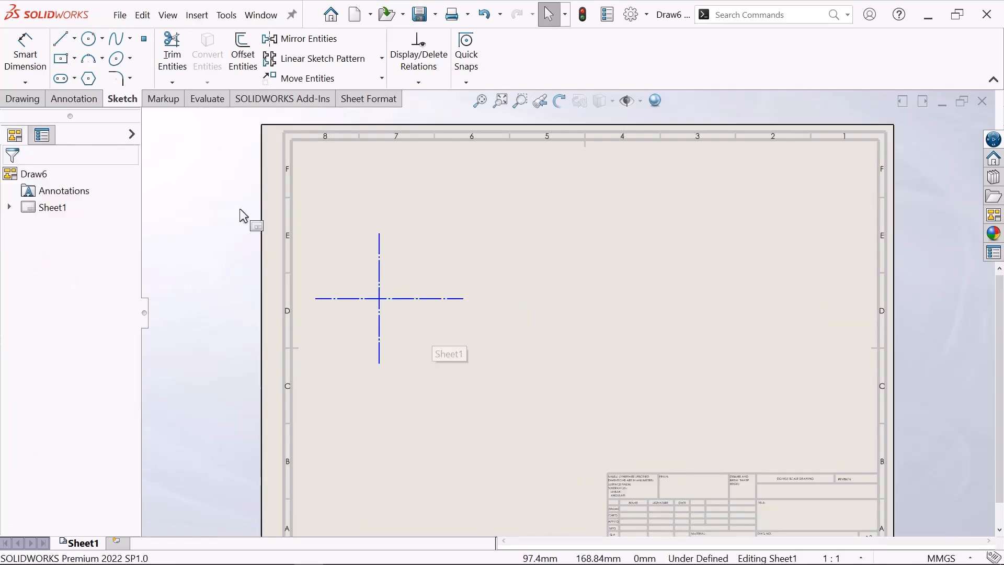
Sketch two circles around the centerline crossing, one with a radius of about 35 mm and a smaller one of about 28 mm.
{"action": "left_click", "coordinate": [89, 38]}
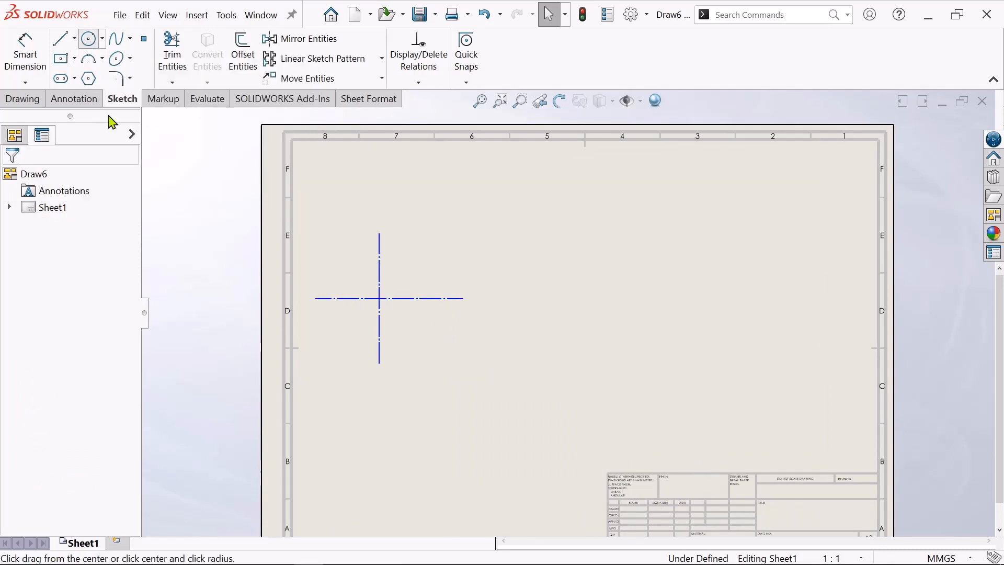
{"action": "left_click", "coordinate": [379, 298]}
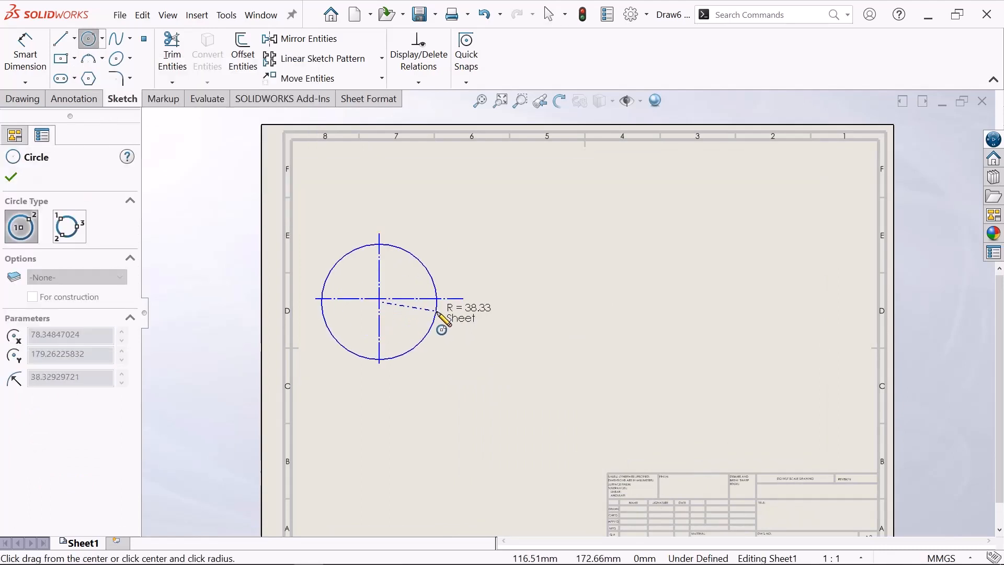
{"action": "left_click", "coordinate": [433, 309]}
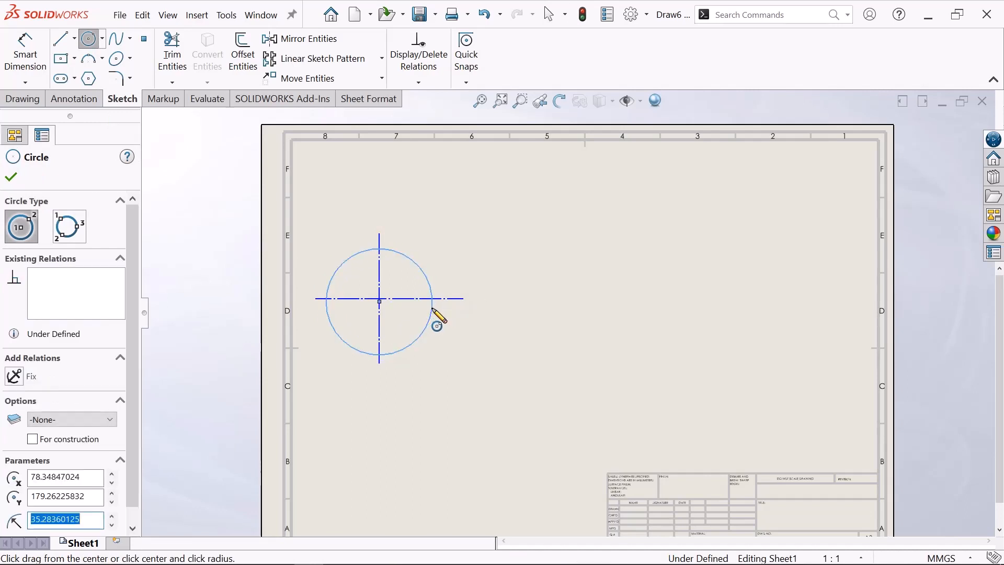
{"action": "left_click", "coordinate": [379, 302]}
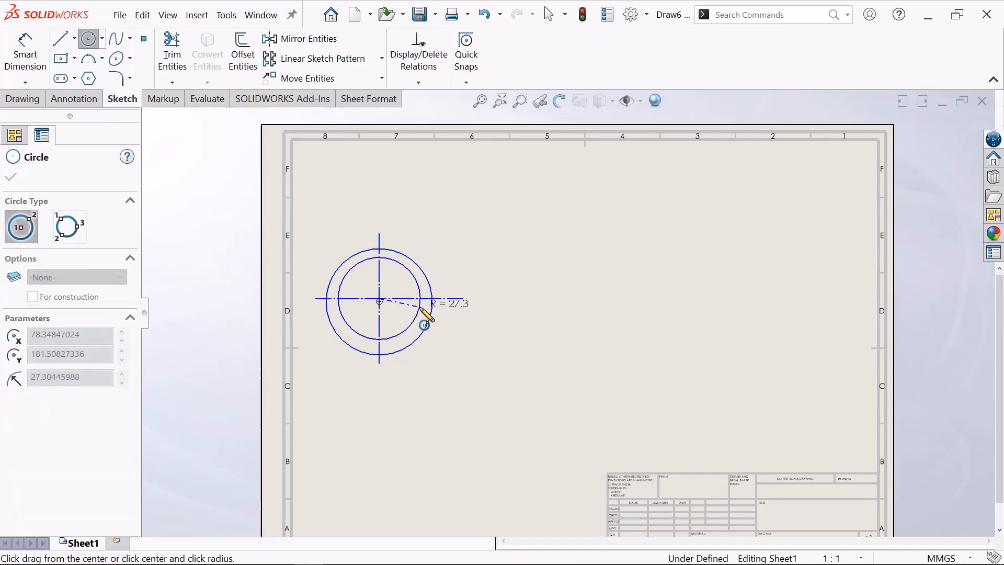
{"action": "left_click", "coordinate": [419, 308]}
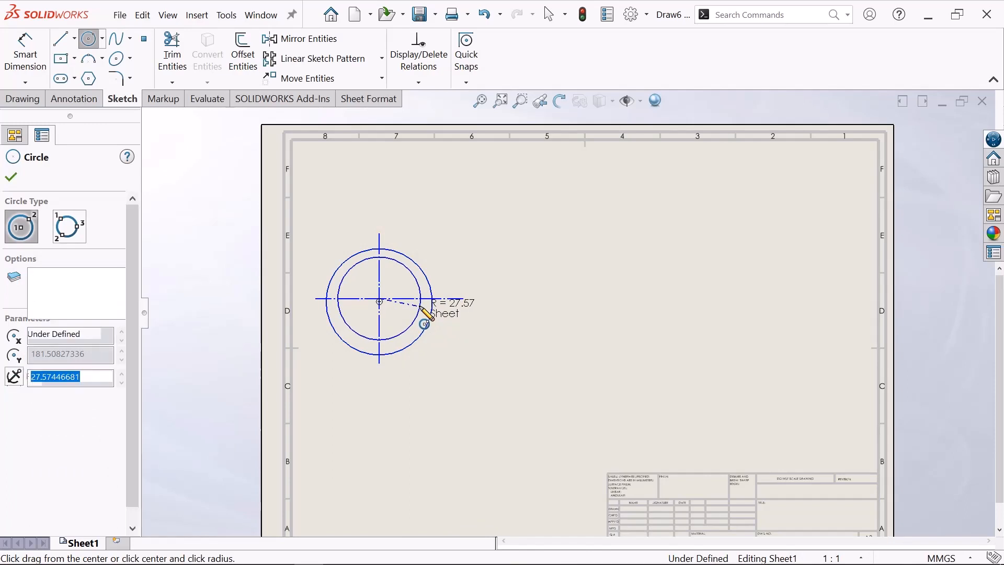
{"action": "right_click", "coordinate": [420, 308]}
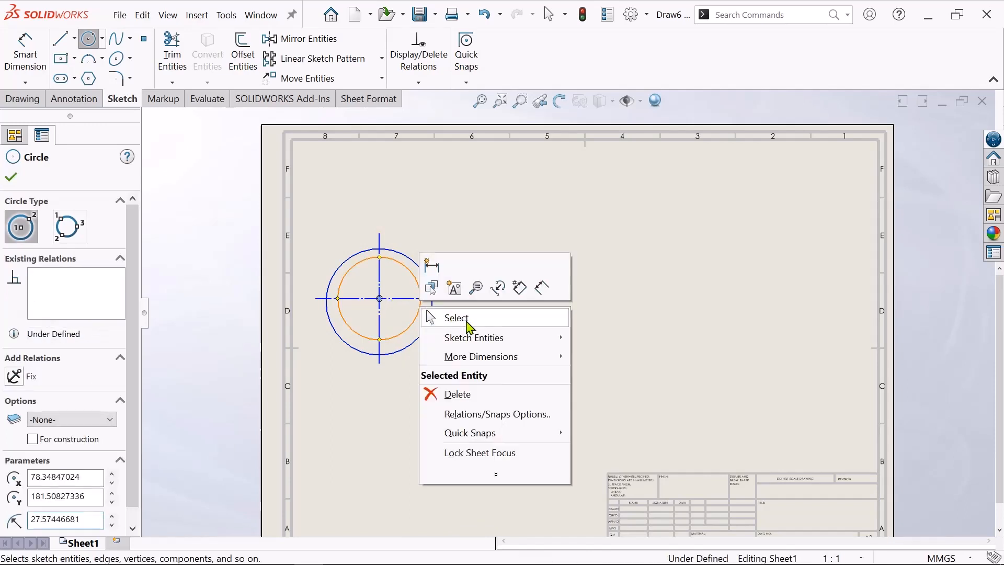
{"action": "left_click", "coordinate": [467, 321]}
Move the larger circle's center onto the centerline crossing so that both circles are concentric.
{"action": "scroll", "coordinate": [417, 318], "scroll_direction": "down", "scroll_amount": 2}
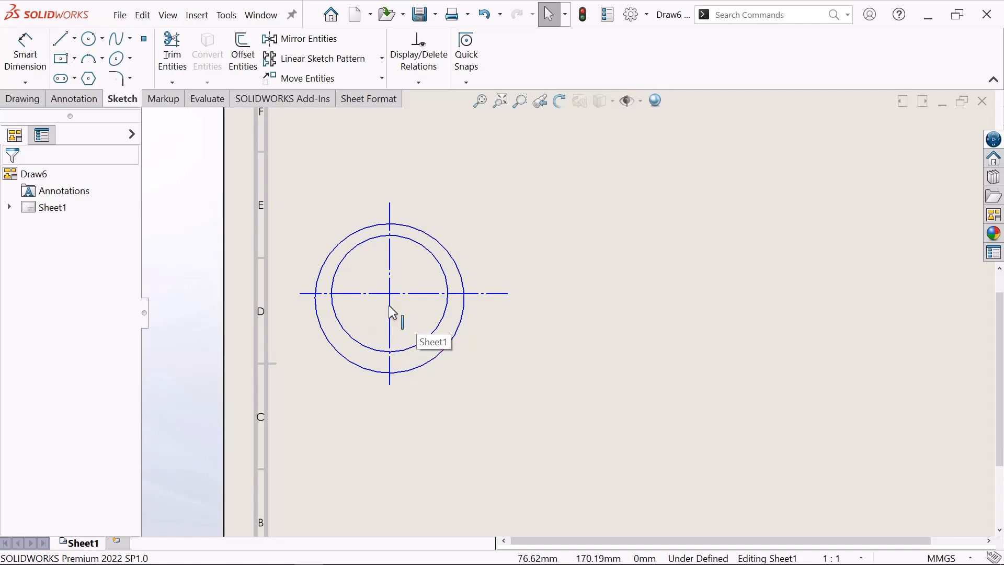
{"action": "left_click_drag", "start_coordinate": [390, 293], "coordinate": [396, 296]}
{"action": "left_click", "coordinate": [546, 250]}
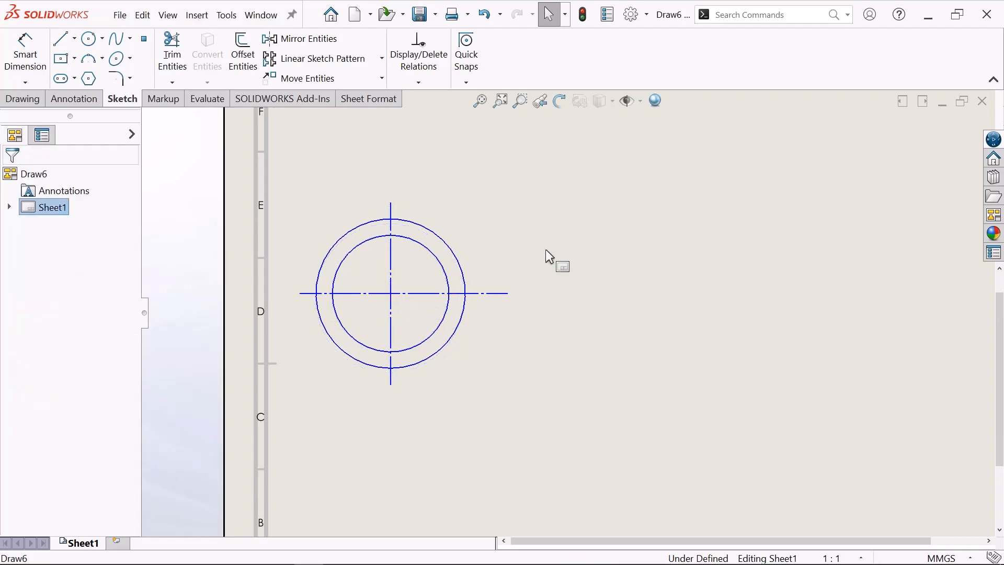
{"action": "scroll", "coordinate": [428, 292], "scroll_direction": "down", "scroll_amount": 1}
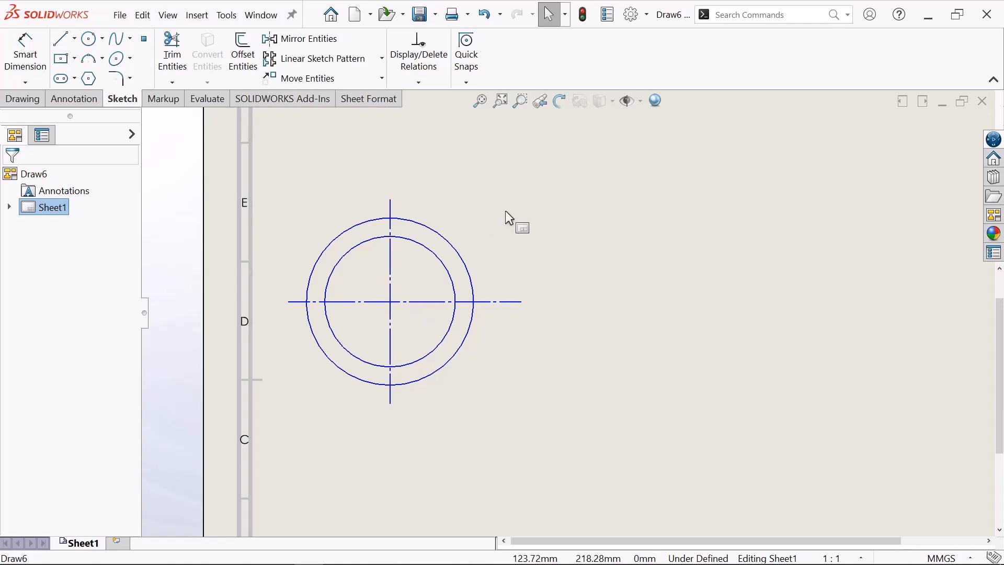
{"action": "key", "text": "Escape"}
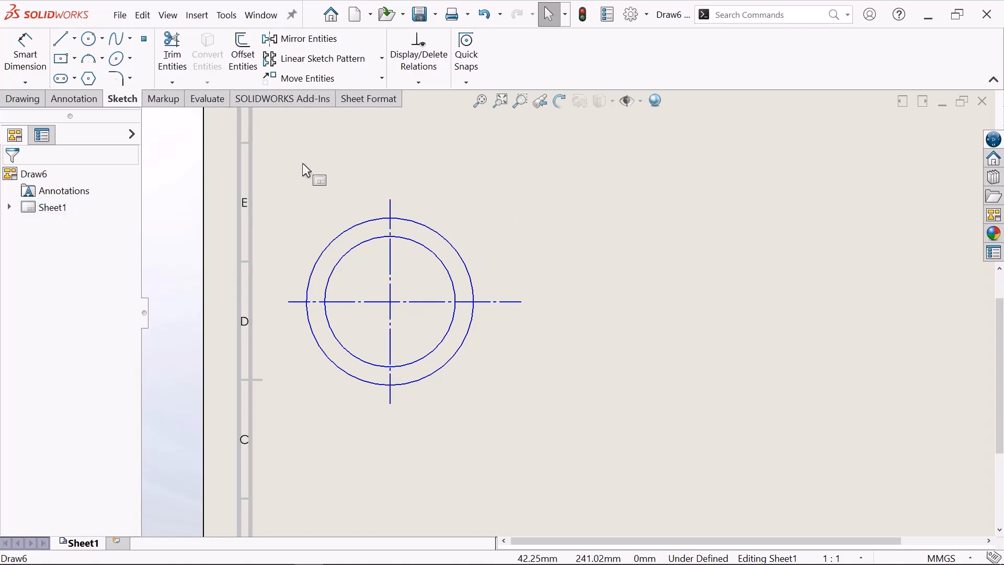
Dimension the inner circle and set its diameter to 8 mm.
{"action": "left_click", "coordinate": [25, 59]}
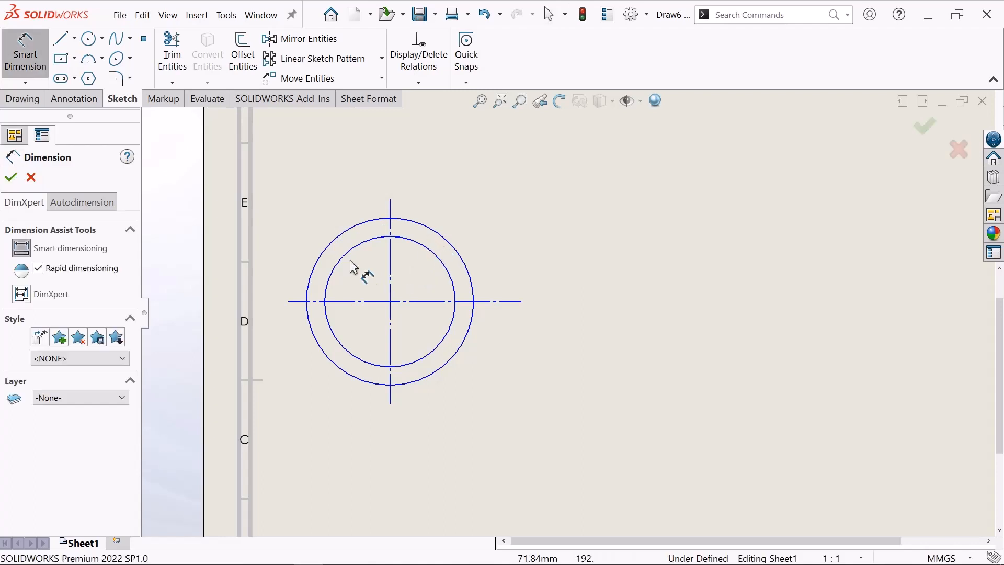
{"action": "left_click", "coordinate": [467, 169]}
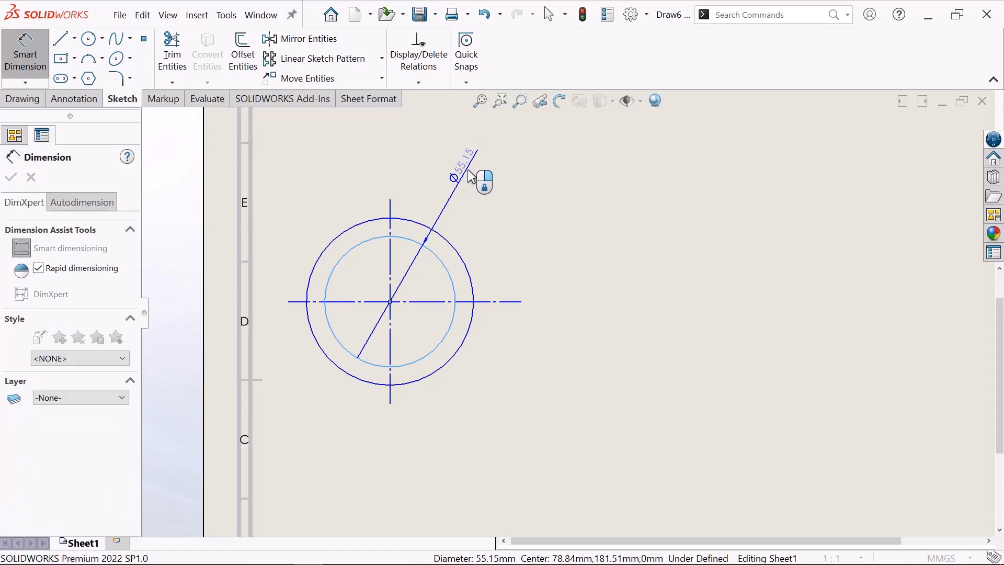
{"action": "left_click", "coordinate": [467, 168]}
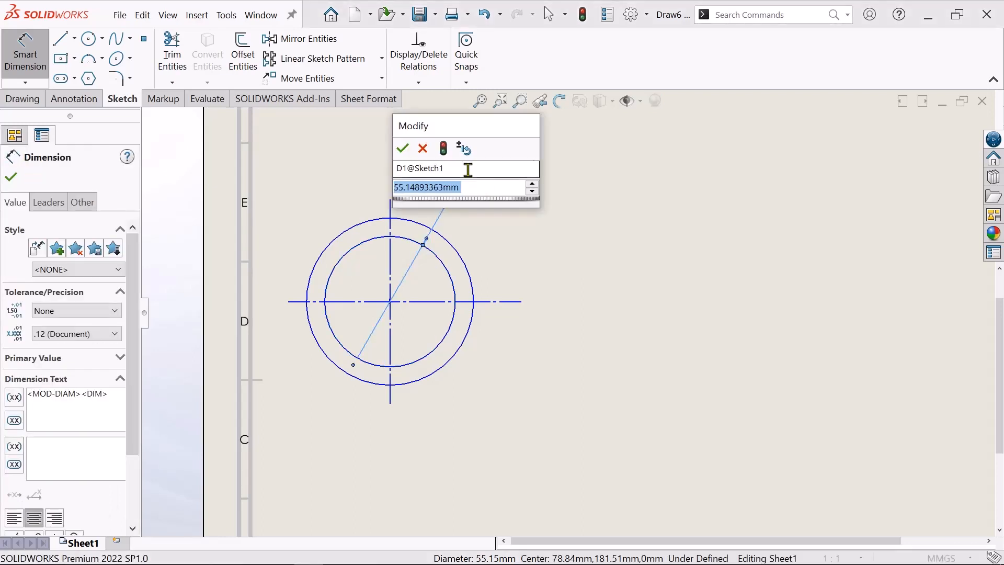
{"action": "key", "text": "BackSpace"}
{"action": "type", "text": "8"}
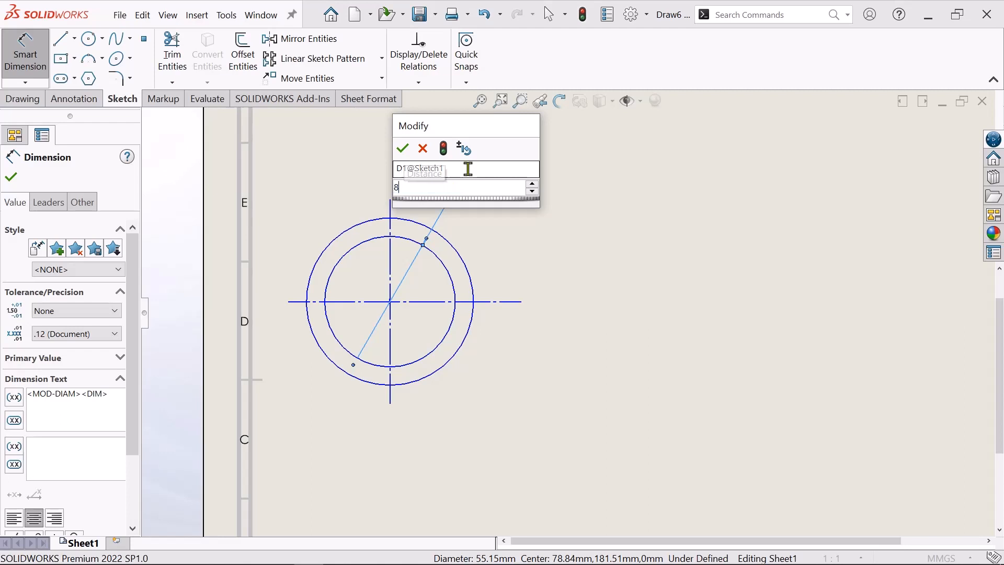
{"action": "key", "text": "Return"}
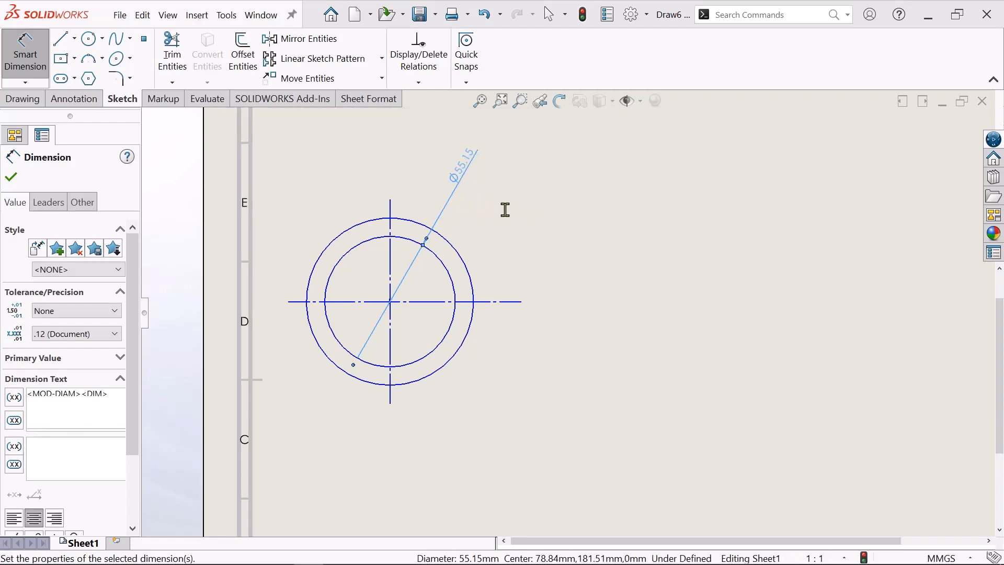
{"action": "left_click", "coordinate": [503, 209]}
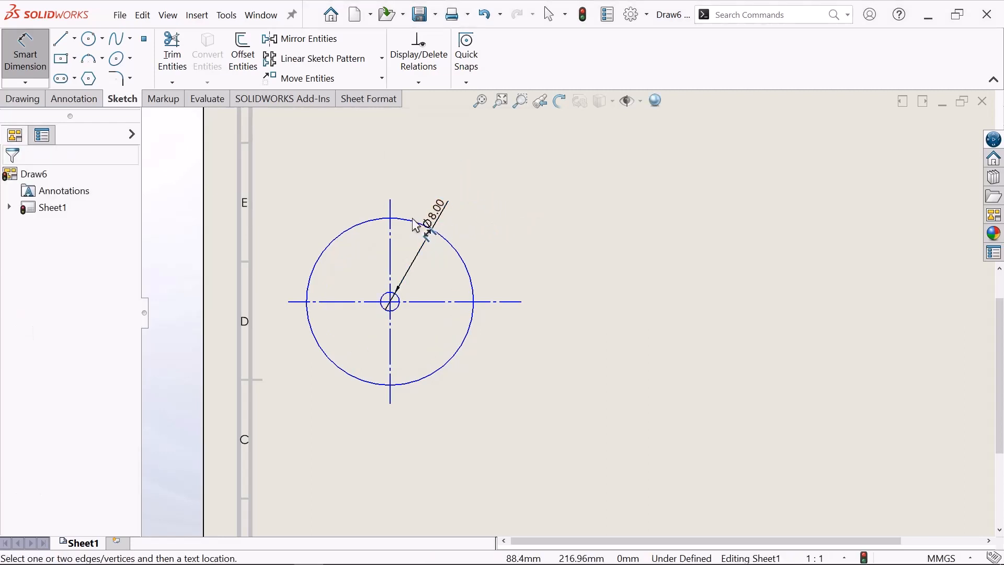
Dimension the outer circle and set its diameter to 12 mm.
{"action": "left_click", "coordinate": [451, 246]}
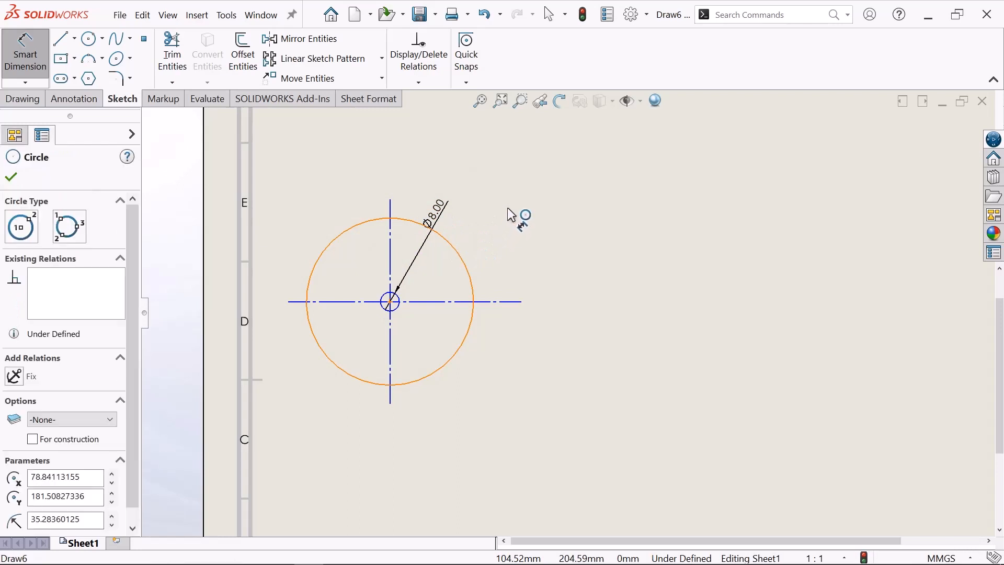
{"action": "left_click", "coordinate": [507, 199]}
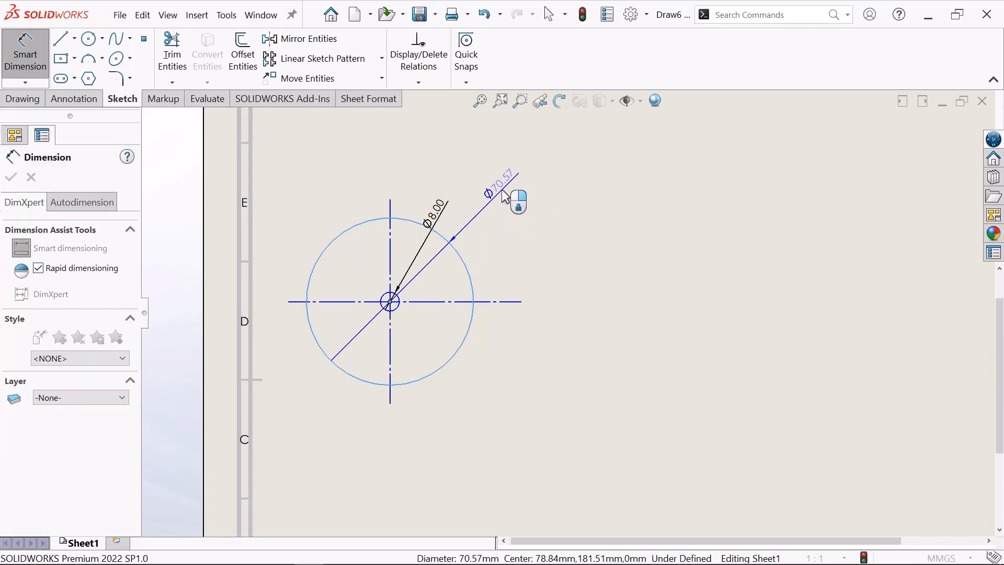
{"action": "double_click", "coordinate": [501, 189]}
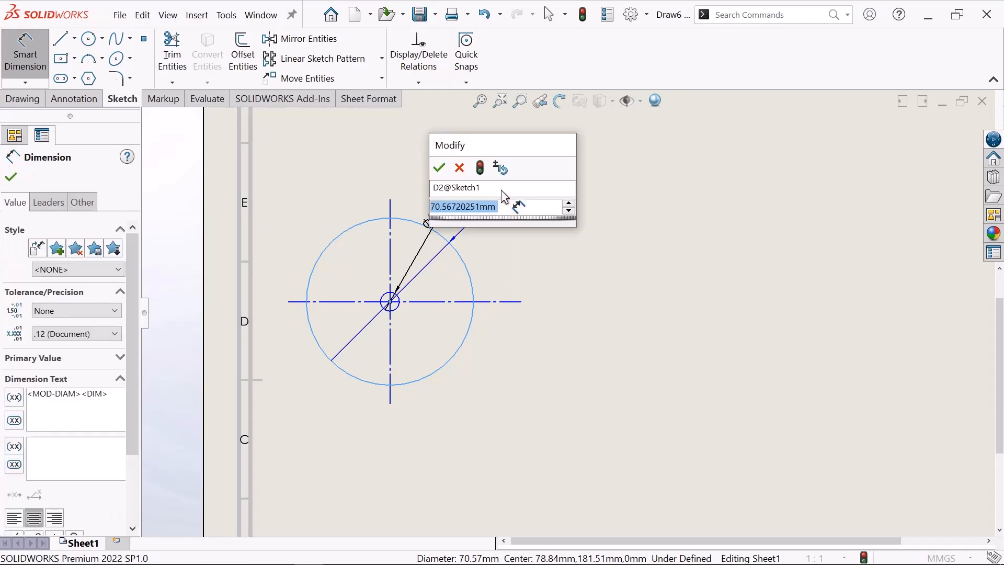
{"action": "type", "text": "12"}
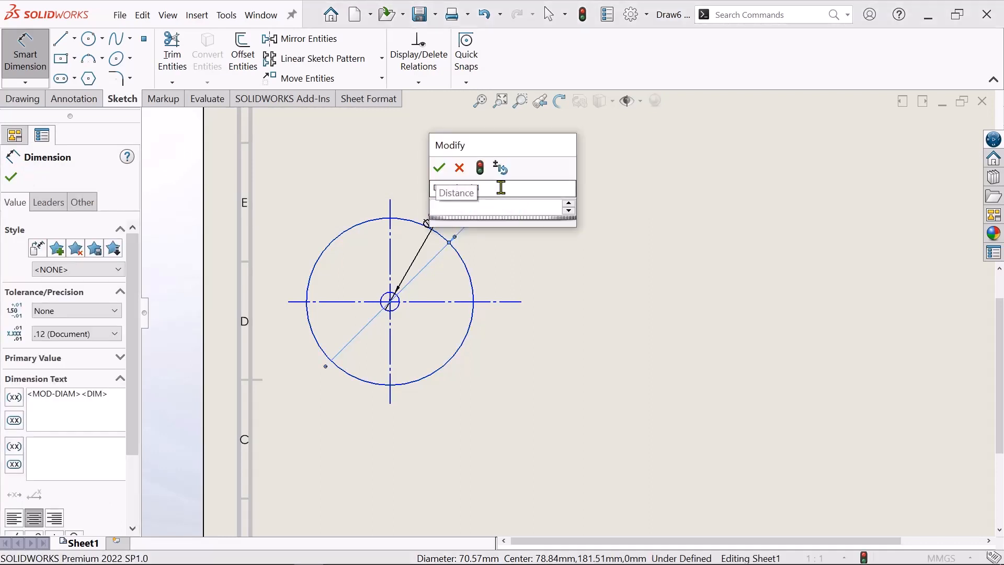
{"action": "key", "text": "Escape"}
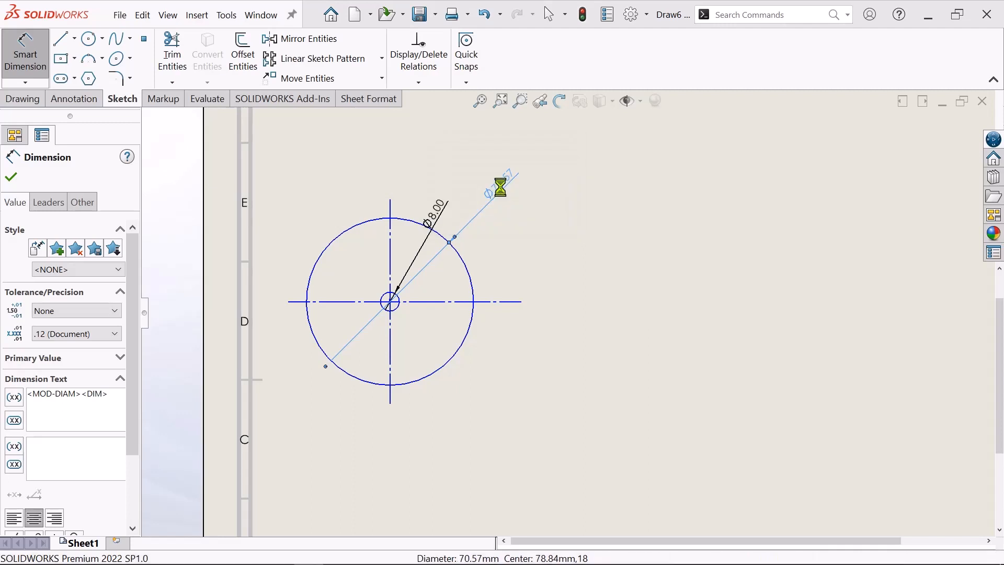
{"action": "left_click", "coordinate": [492, 259]}
{"action": "scroll", "coordinate": [456, 332], "scroll_direction": "down", "scroll_amount": 1}
{"action": "scroll", "coordinate": [488, 263], "scroll_direction": "down", "scroll_amount": 1}
{"action": "scroll", "coordinate": [494, 285], "scroll_direction": "up", "scroll_amount": 2}
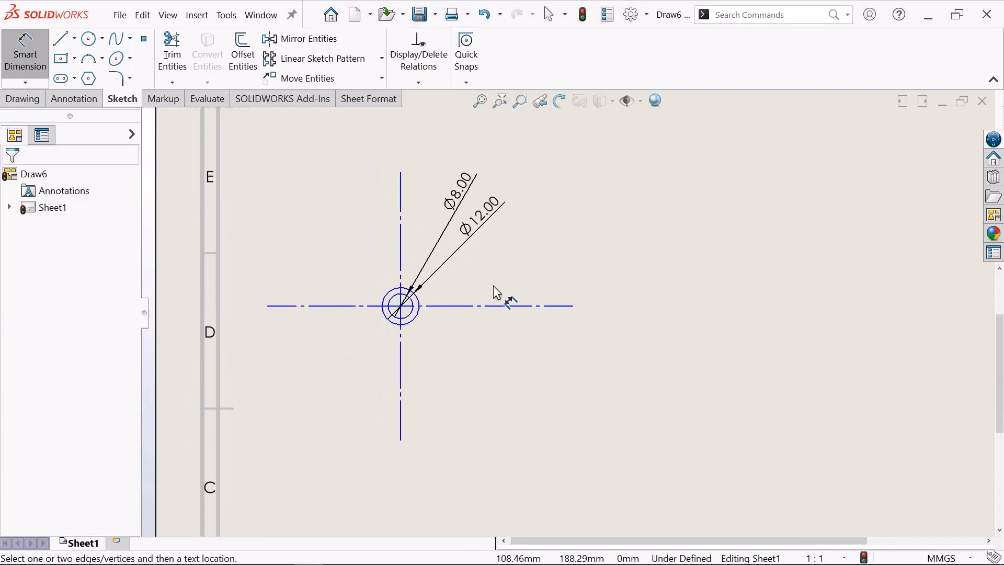
{"action": "scroll", "coordinate": [529, 293], "scroll_direction": "down", "scroll_amount": 2}
{"action": "scroll", "coordinate": [530, 294], "scroll_direction": "up", "scroll_amount": 1}
{"action": "scroll", "coordinate": [531, 295], "scroll_direction": "up", "scroll_amount": 2}
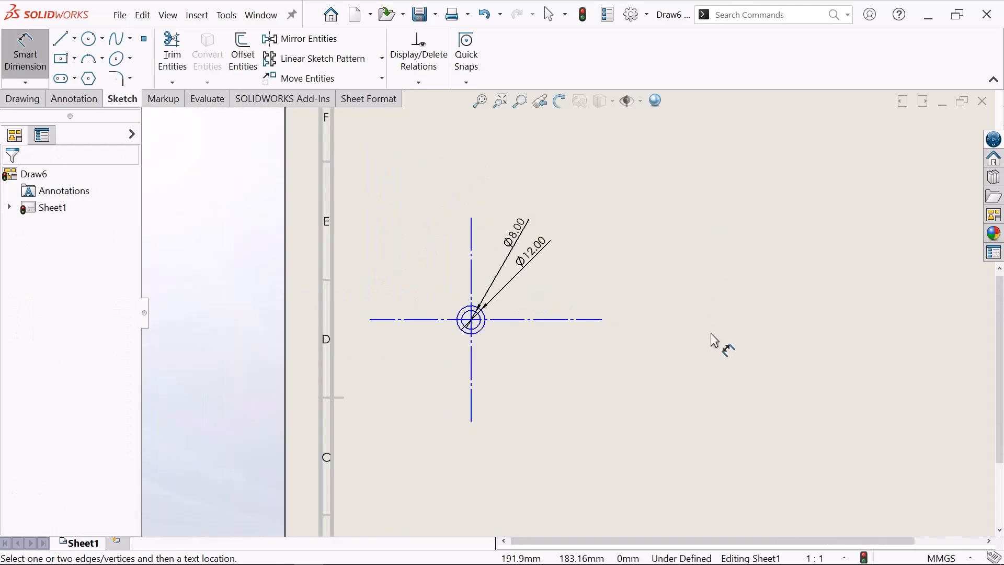
{"action": "scroll", "coordinate": [711, 334], "scroll_direction": "down", "scroll_amount": 1}
{"action": "scroll", "coordinate": [701, 333], "scroll_direction": "up", "scroll_amount": 1}
{"action": "scroll", "coordinate": [688, 331], "scroll_direction": "up", "scroll_amount": 3}
{"action": "right_click", "coordinate": [615, 238]}
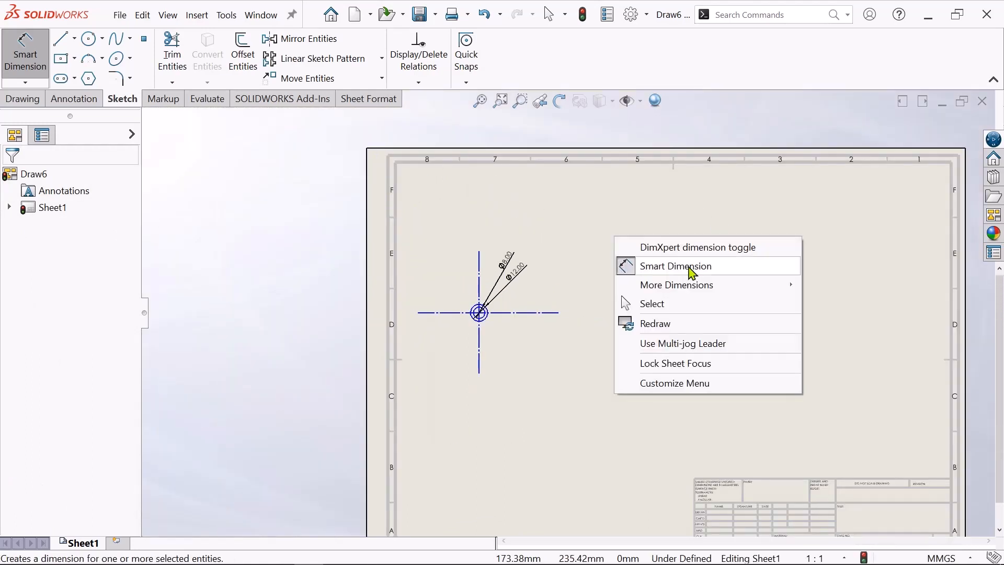
Draw a horizontal centerline about 199 mm long for the side view, aligned with the end view's horizontal centerline.
{"action": "left_click", "coordinate": [705, 304]}
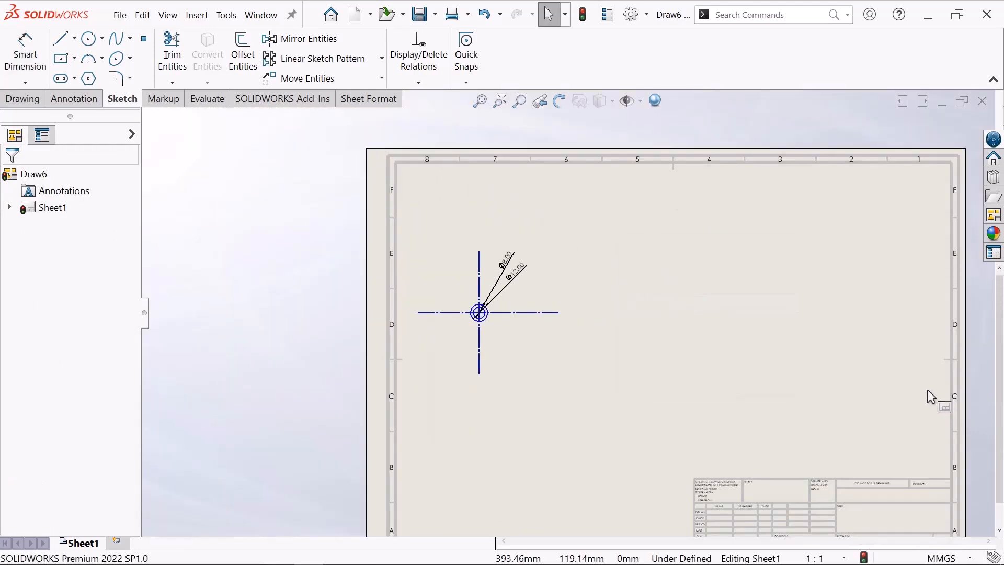
{"action": "scroll", "coordinate": [889, 373], "scroll_direction": "down", "scroll_amount": 4}
{"action": "scroll", "coordinate": [600, 350], "scroll_direction": "up", "scroll_amount": 4}
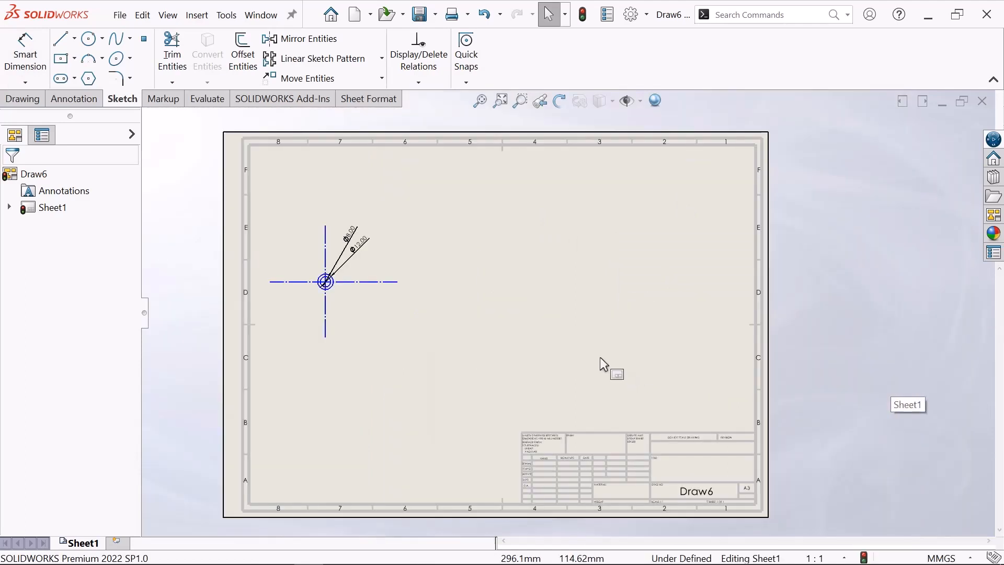
{"action": "scroll", "coordinate": [589, 354], "scroll_direction": "down", "scroll_amount": 1}
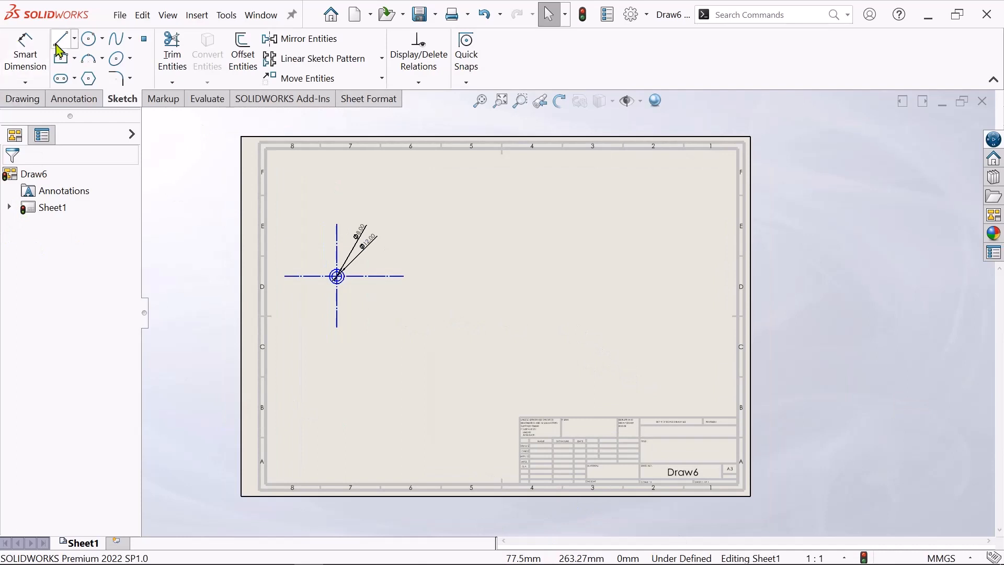
{"action": "left_click", "coordinate": [74, 39]}
{"action": "left_click", "coordinate": [97, 78]}
{"action": "left_click", "coordinate": [446, 276]}
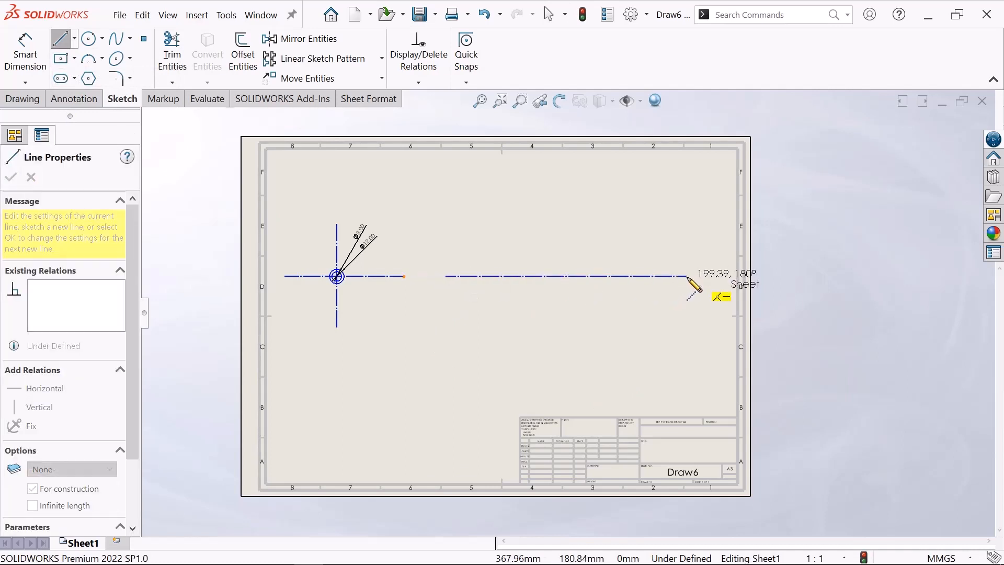
{"action": "left_click", "coordinate": [688, 276]}
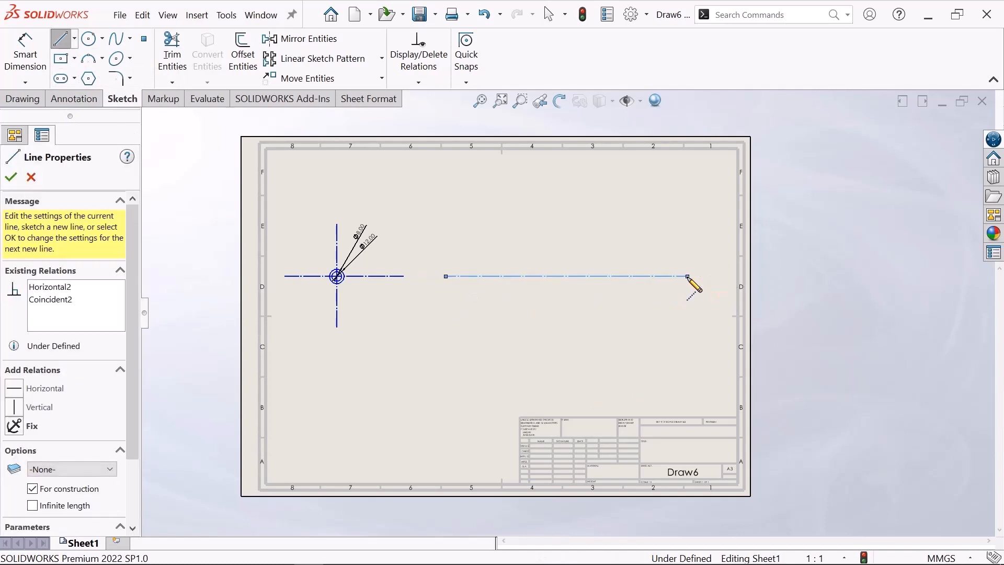
{"action": "right_click", "coordinate": [716, 293]}
{"action": "left_click", "coordinate": [725, 289]}
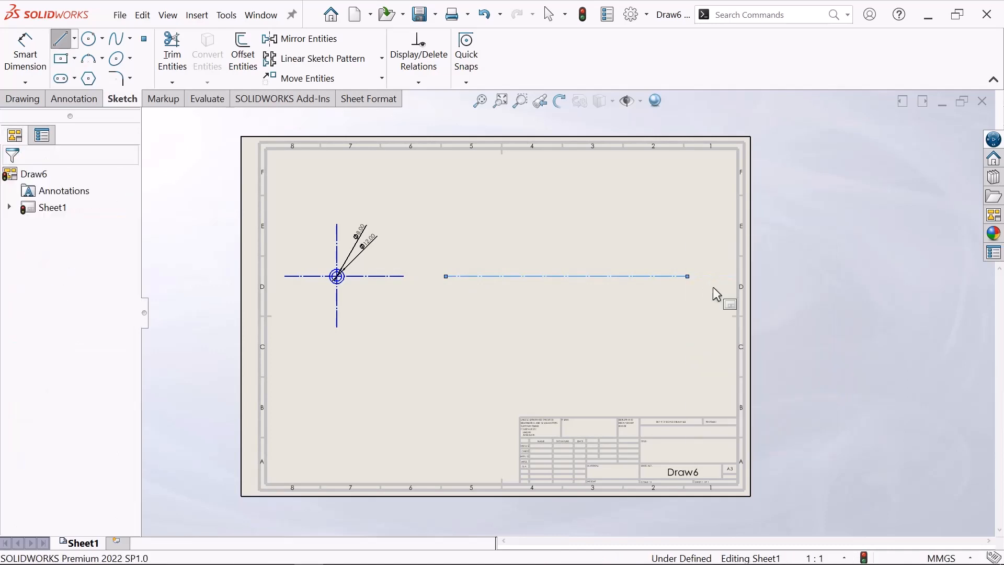
Sketch the shaft's stepped half profile on the centerline: about 8 mm up, 21 mm across, 8 mm up, 124 mm across and down to the centerline.
{"action": "scroll", "coordinate": [538, 230], "scroll_direction": "down", "scroll_amount": 1}
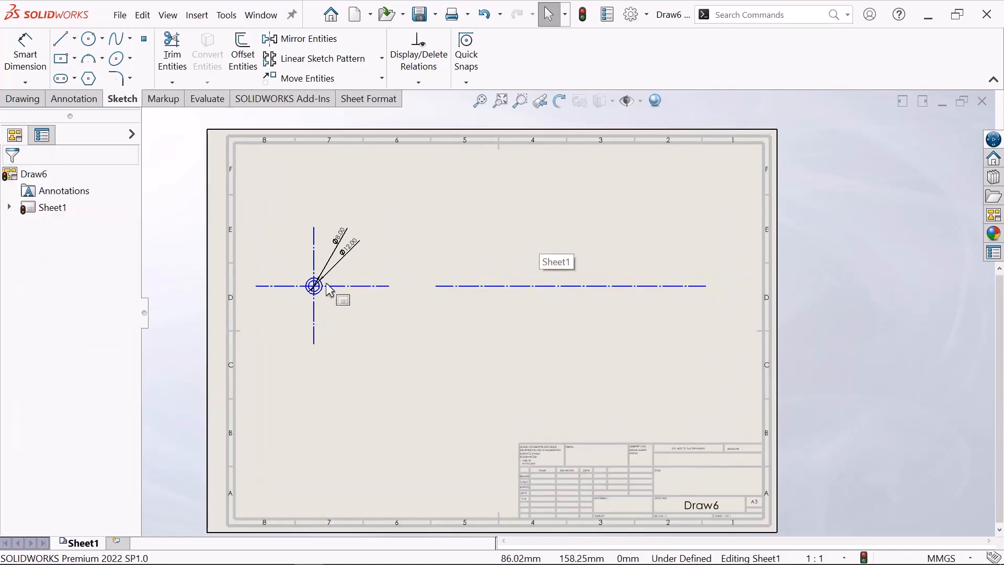
{"action": "scroll", "coordinate": [335, 288], "scroll_direction": "down", "scroll_amount": 1}
{"action": "scroll", "coordinate": [492, 302], "scroll_direction": "down", "scroll_amount": 1}
{"action": "scroll", "coordinate": [566, 322], "scroll_direction": "down", "scroll_amount": 1}
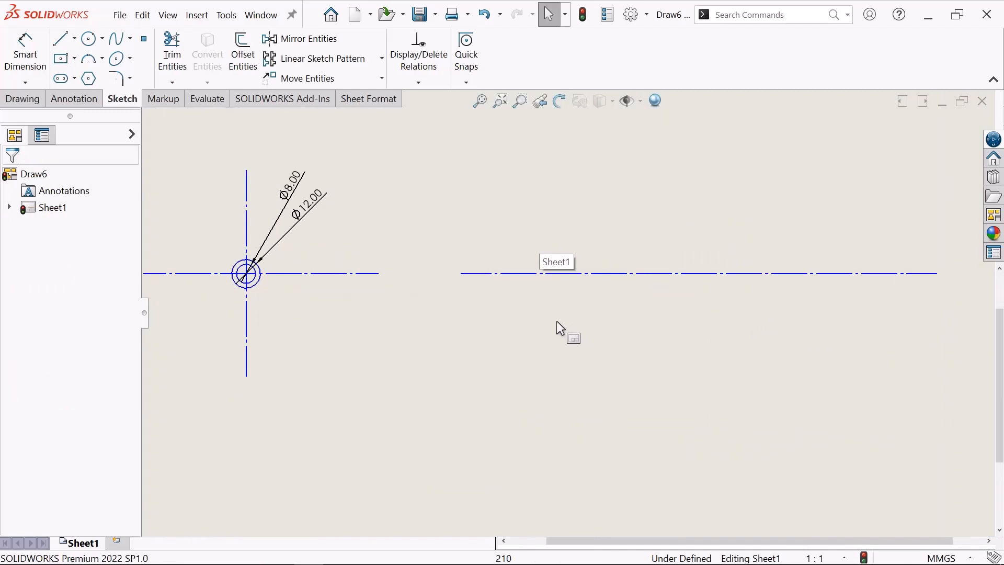
{"action": "left_click", "coordinate": [61, 43]}
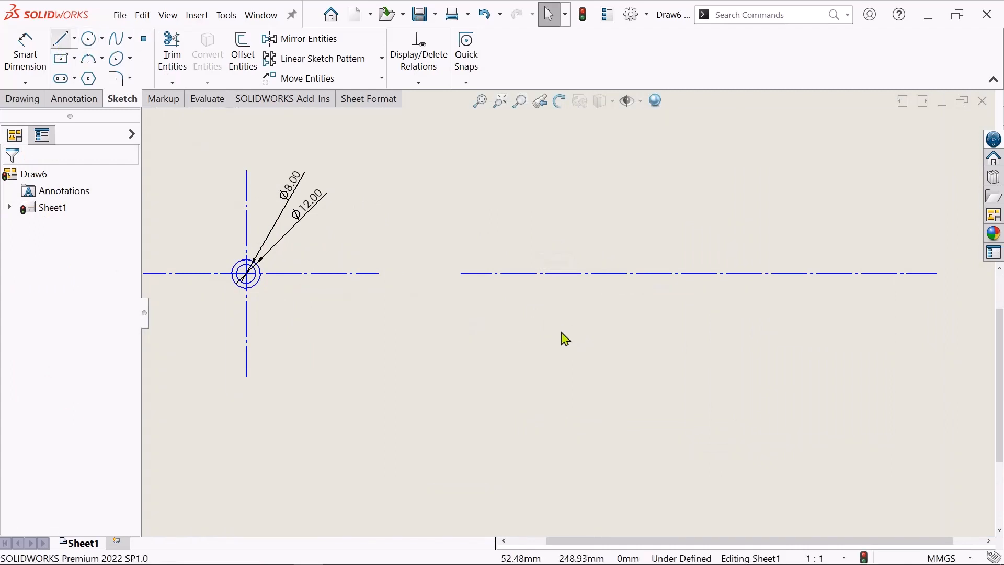
{"action": "left_click", "coordinate": [503, 273]}
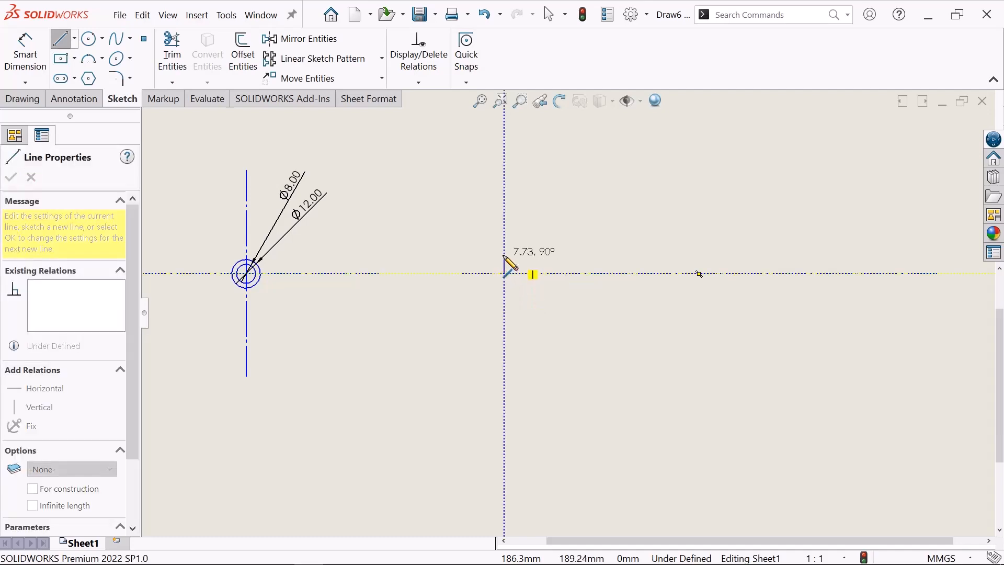
{"action": "left_click", "coordinate": [503, 255]}
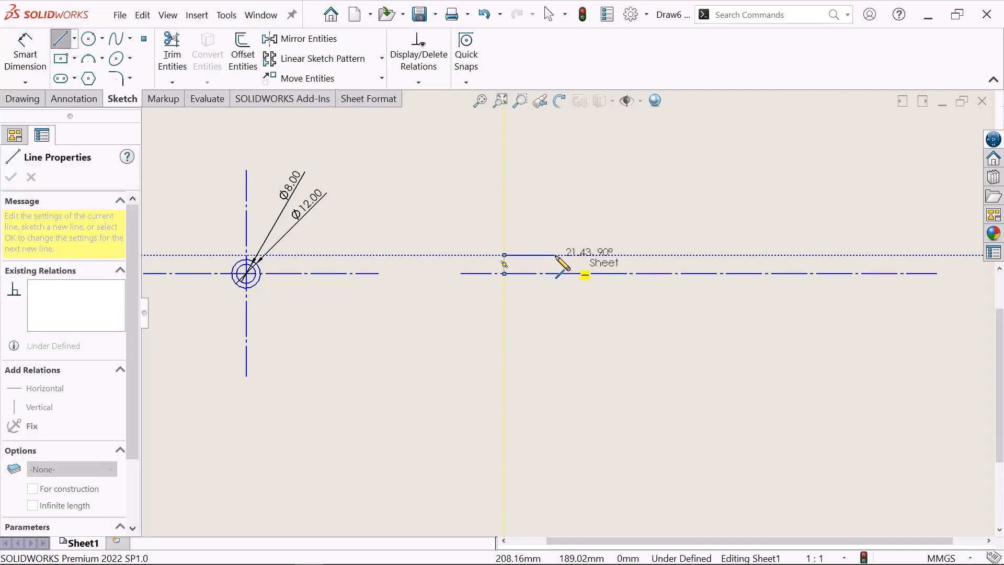
{"action": "left_click", "coordinate": [555, 255]}
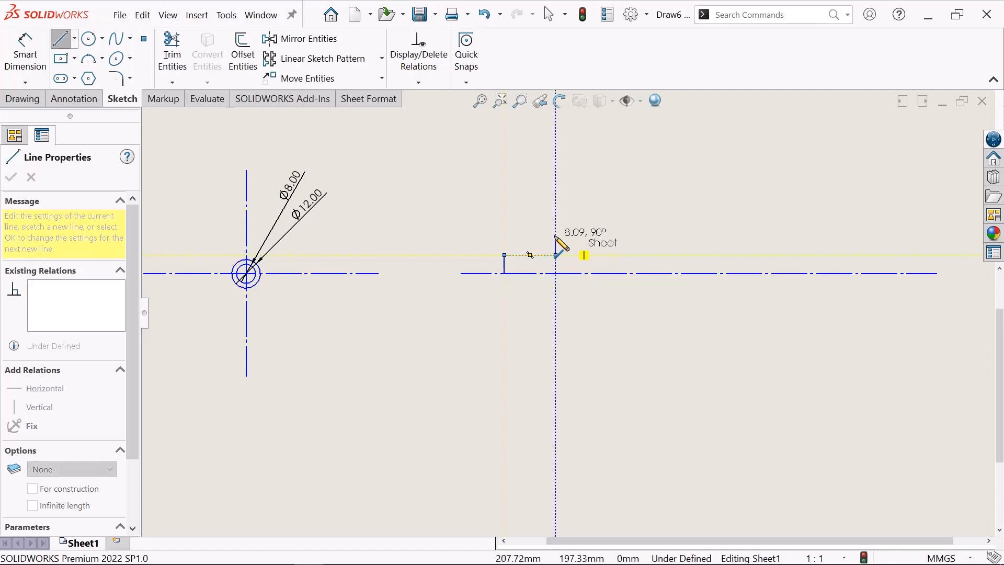
{"action": "left_click", "coordinate": [555, 235]}
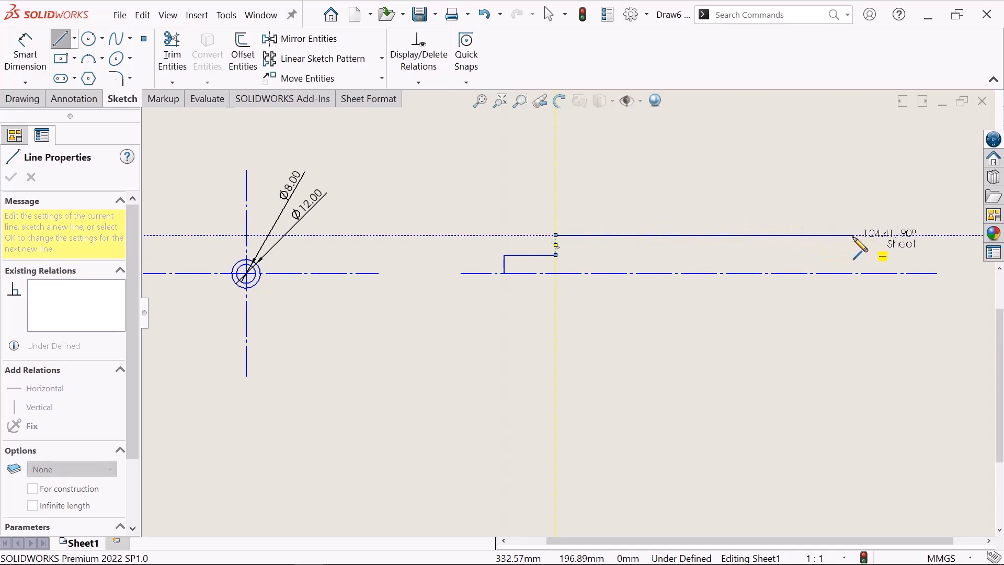
{"action": "left_click", "coordinate": [854, 235]}
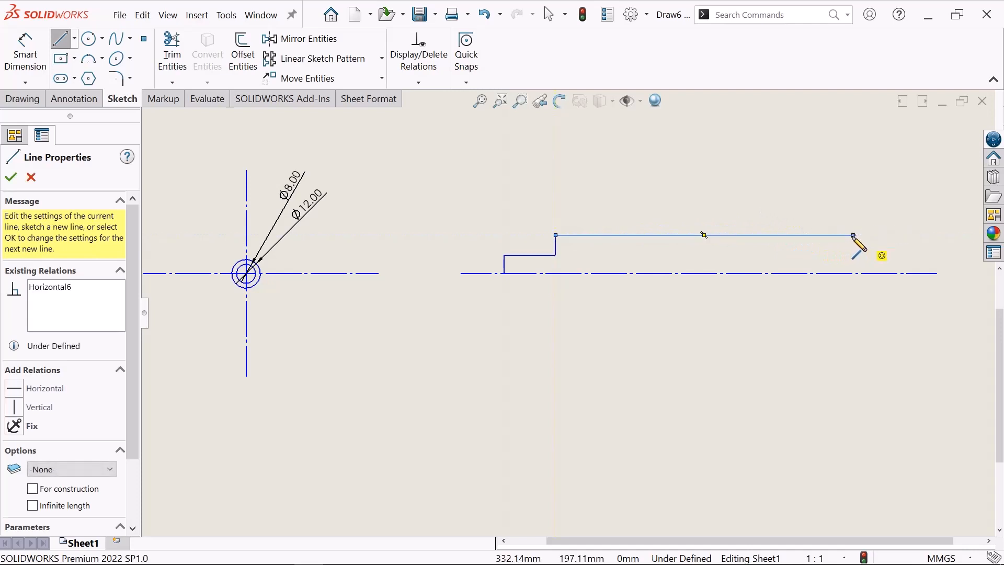
{"action": "left_click", "coordinate": [853, 273]}
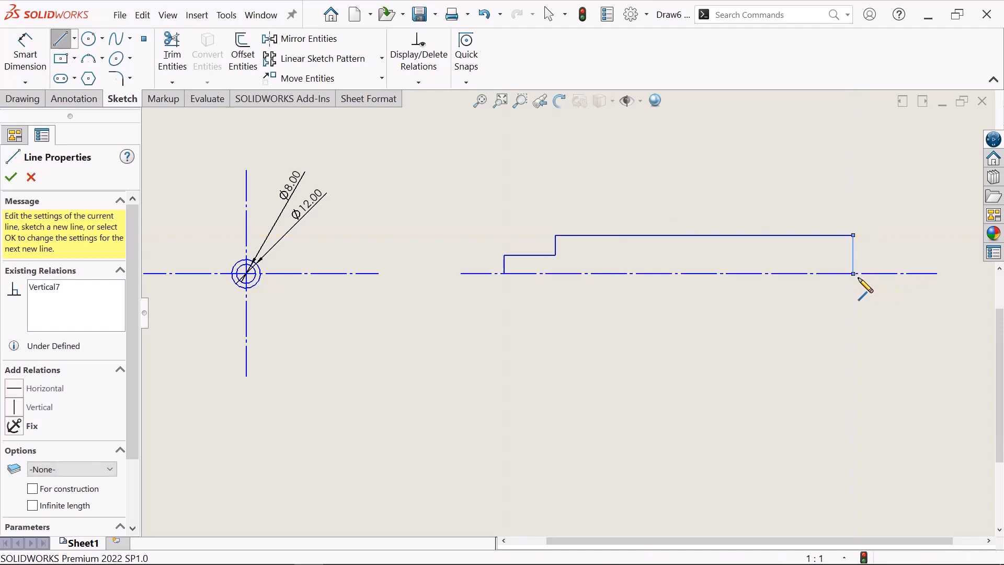
{"action": "right_click", "coordinate": [890, 302]}
{"action": "left_click", "coordinate": [889, 285]}
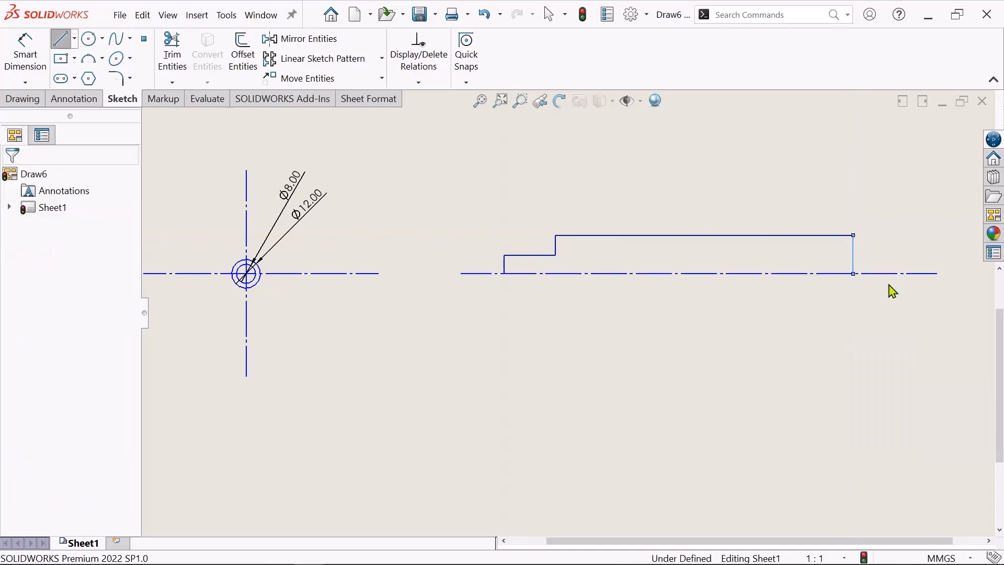
Dimension the lower horizontal line of the stepped profile above it and set its length to 28 mm.
{"action": "scroll", "coordinate": [862, 278], "scroll_direction": "down", "scroll_amount": 1}
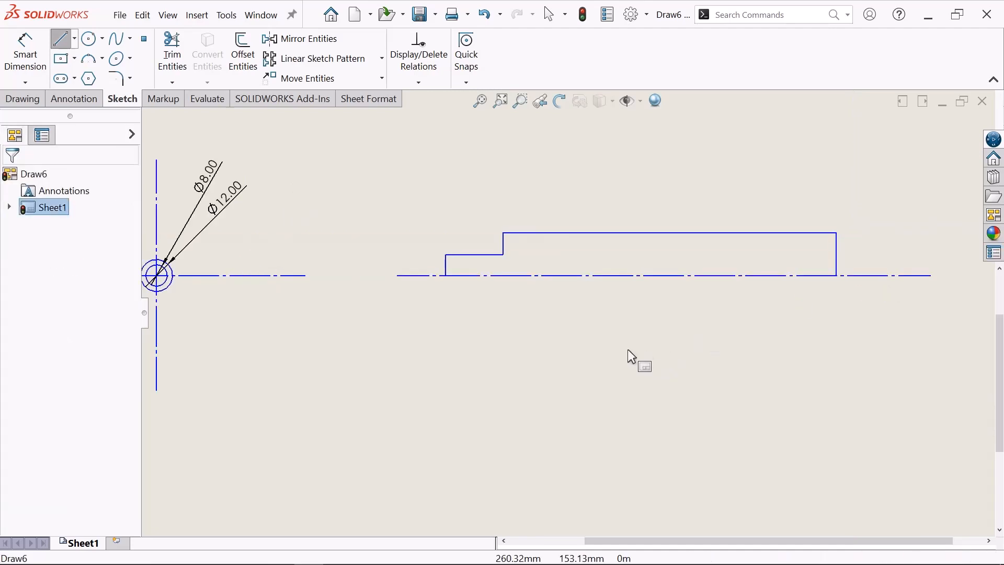
{"action": "scroll", "coordinate": [454, 291], "scroll_direction": "down", "scroll_amount": 1}
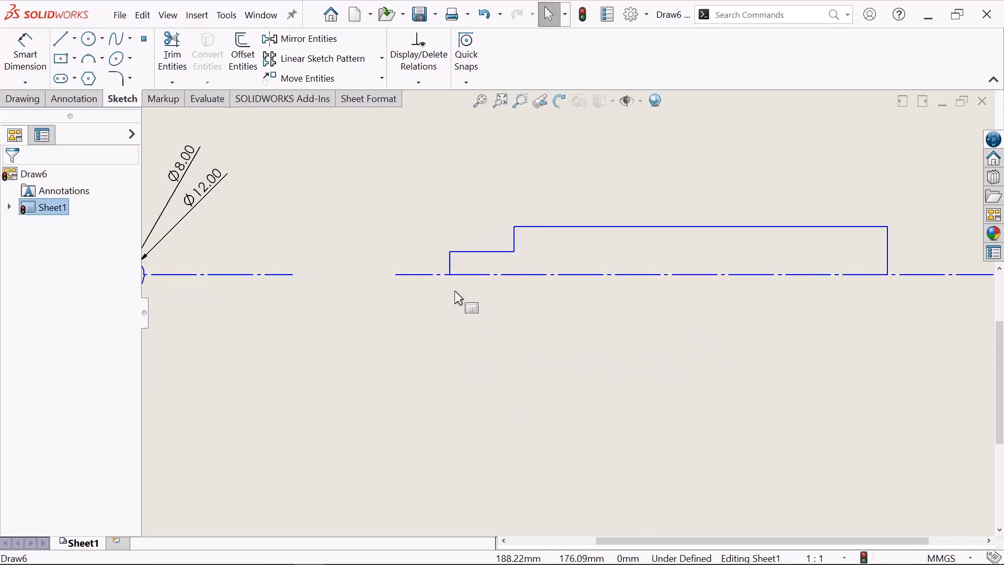
{"action": "scroll", "coordinate": [453, 289], "scroll_direction": "up", "scroll_amount": 2}
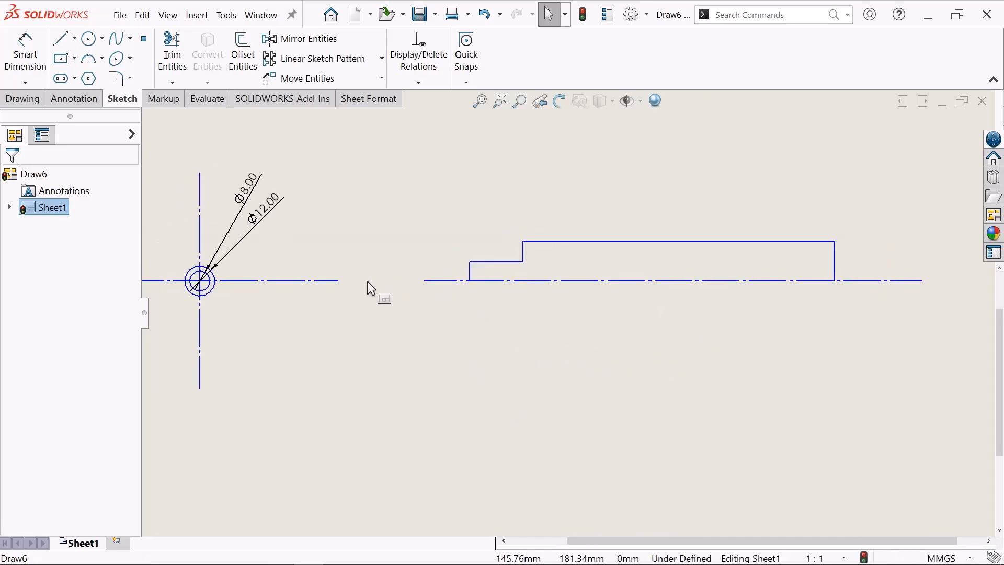
{"action": "scroll", "coordinate": [536, 291], "scroll_direction": "down", "scroll_amount": 1}
{"action": "scroll", "coordinate": [525, 293], "scroll_direction": "up", "scroll_amount": 2}
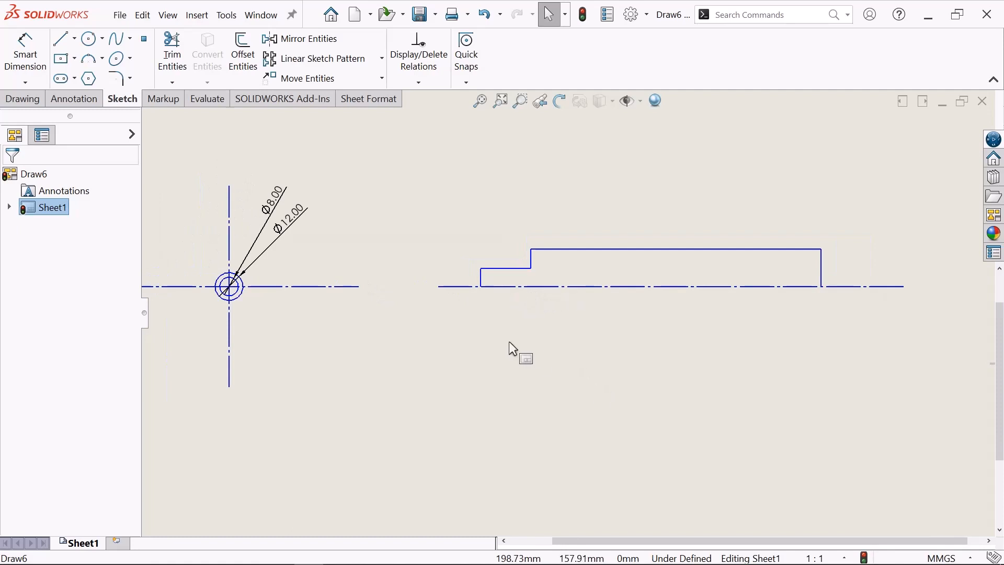
{"action": "left_click", "coordinate": [28, 68]}
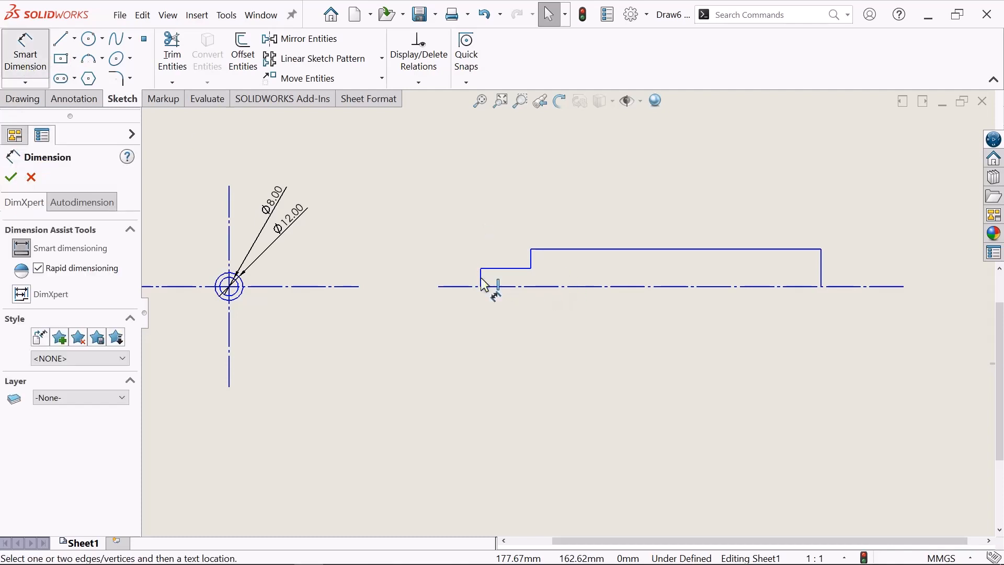
{"action": "left_click", "coordinate": [513, 272]}
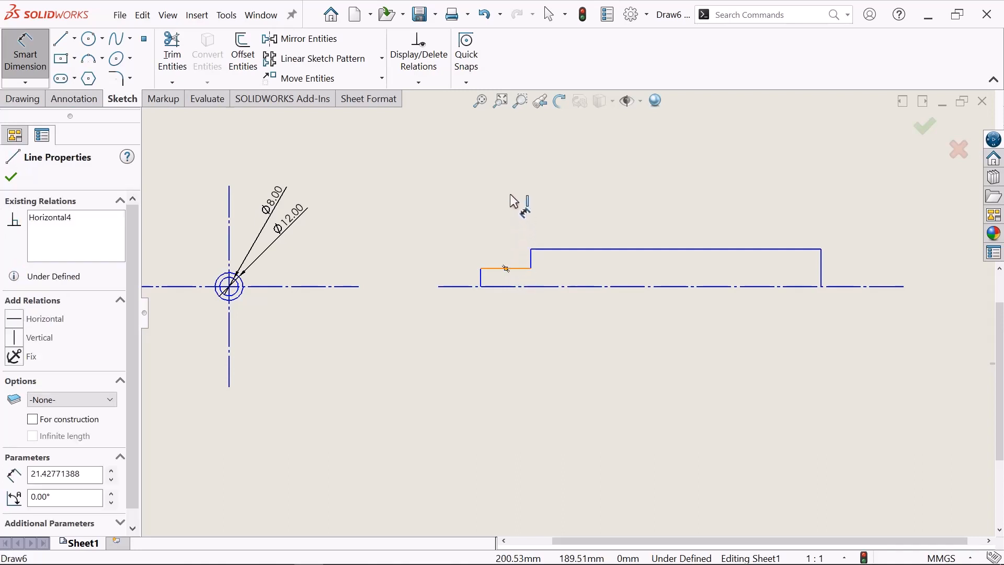
{"action": "left_click", "coordinate": [509, 188]}
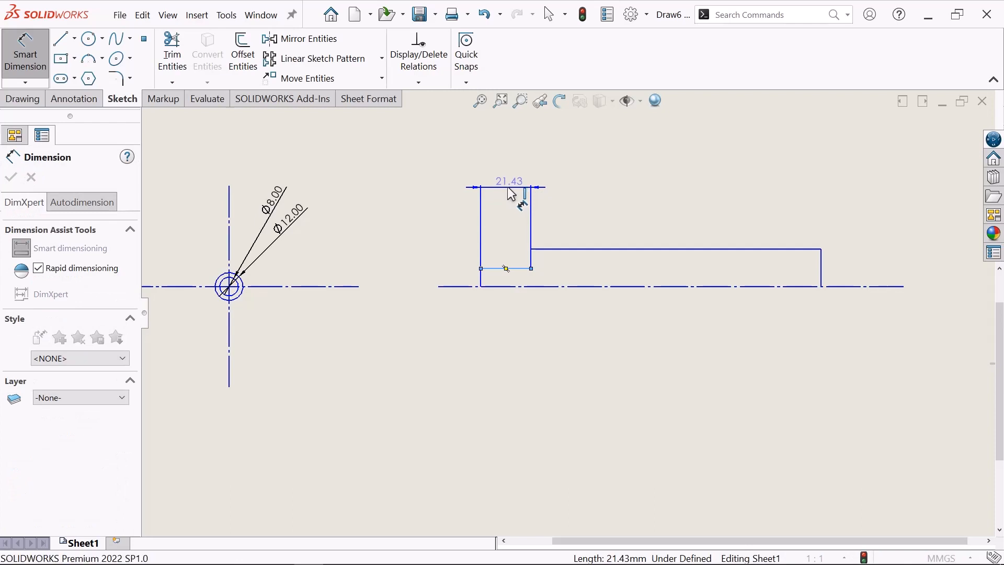
{"action": "double_click", "coordinate": [507, 186]}
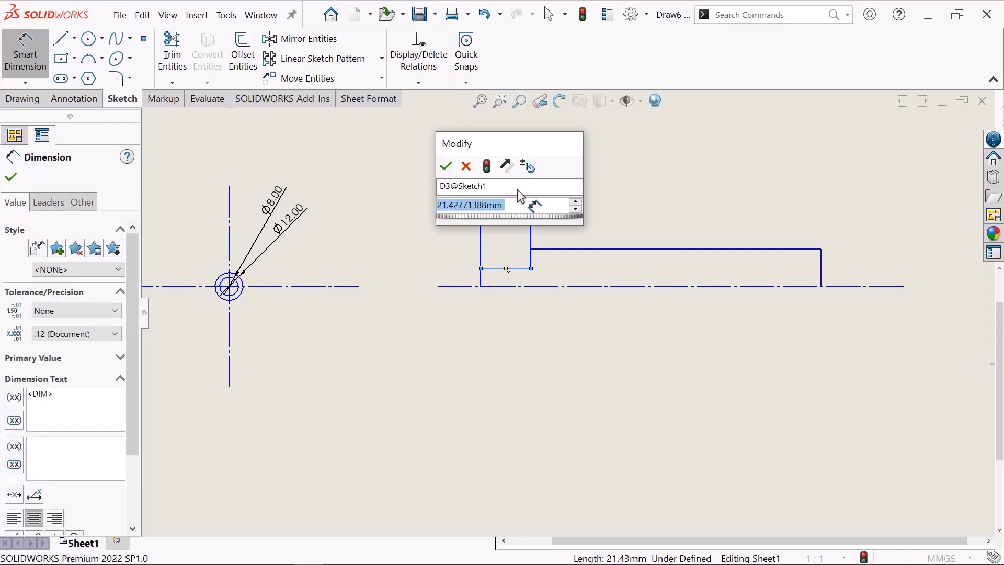
{"action": "left_click", "coordinate": [518, 188]}
{"action": "left_click", "coordinate": [513, 204]}
{"action": "left_click_drag", "start_coordinate": [513, 205], "coordinate": [384, 220]}
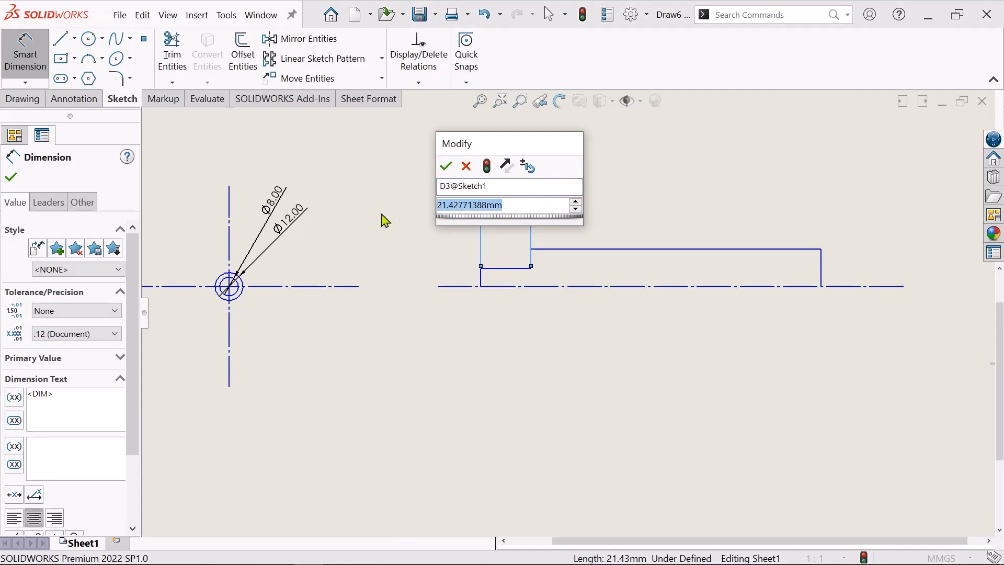
{"action": "key", "text": "BackSpace"}
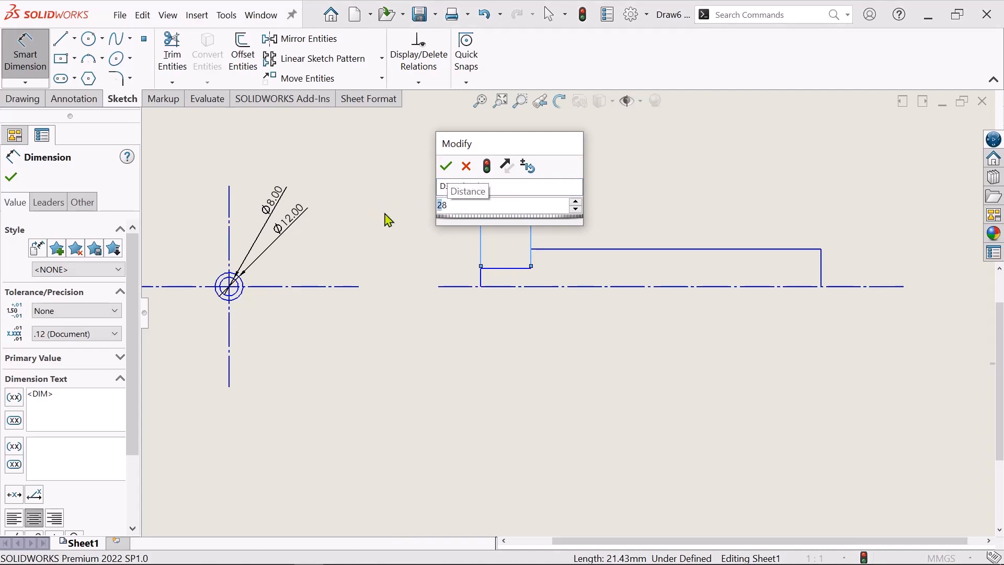
{"action": "key", "text": "Return"}
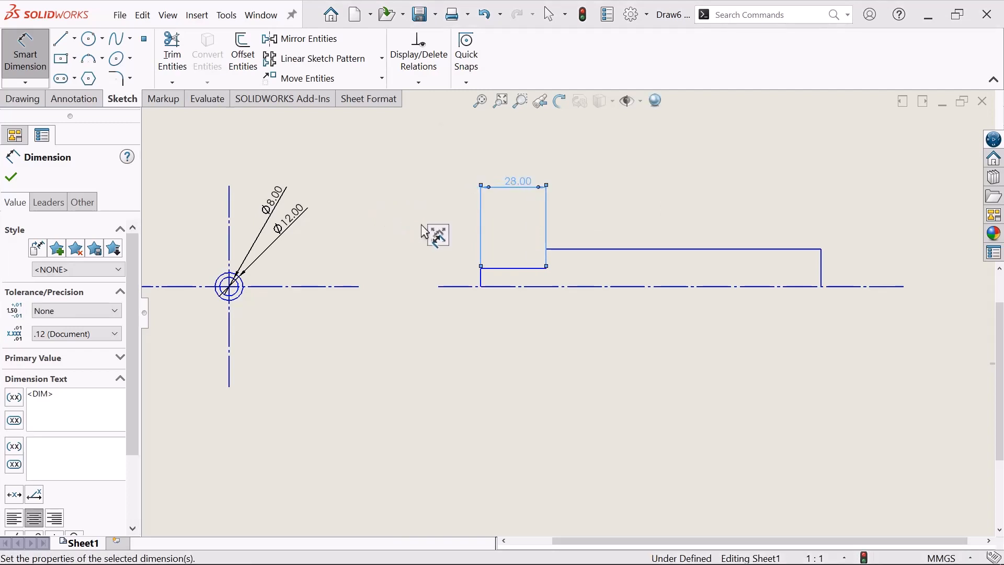
Dimension the upper horizontal line of the profile in line with the 28 mm dimension and set its length to 30 mm.
{"action": "left_click", "coordinate": [678, 259]}
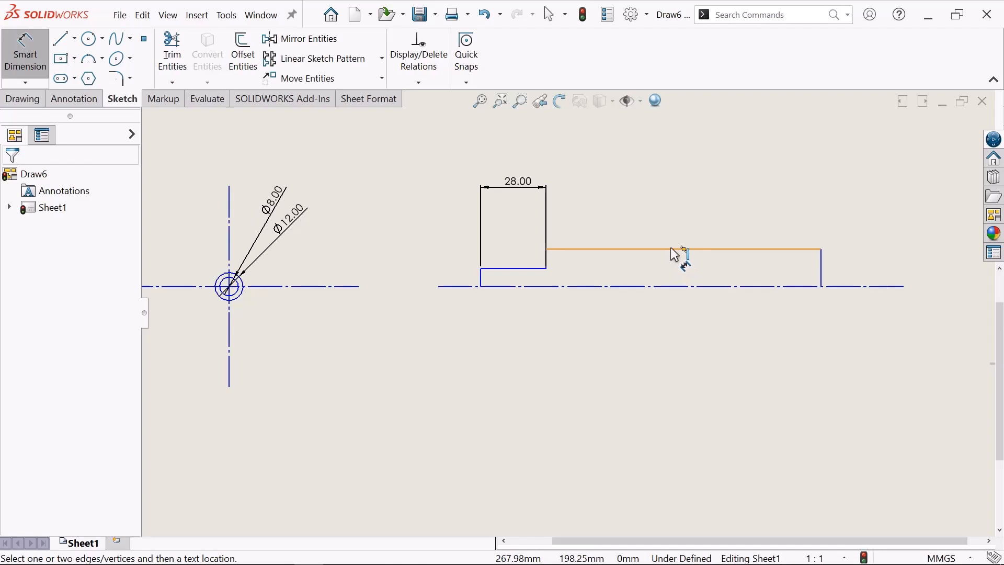
{"action": "left_click", "coordinate": [670, 250]}
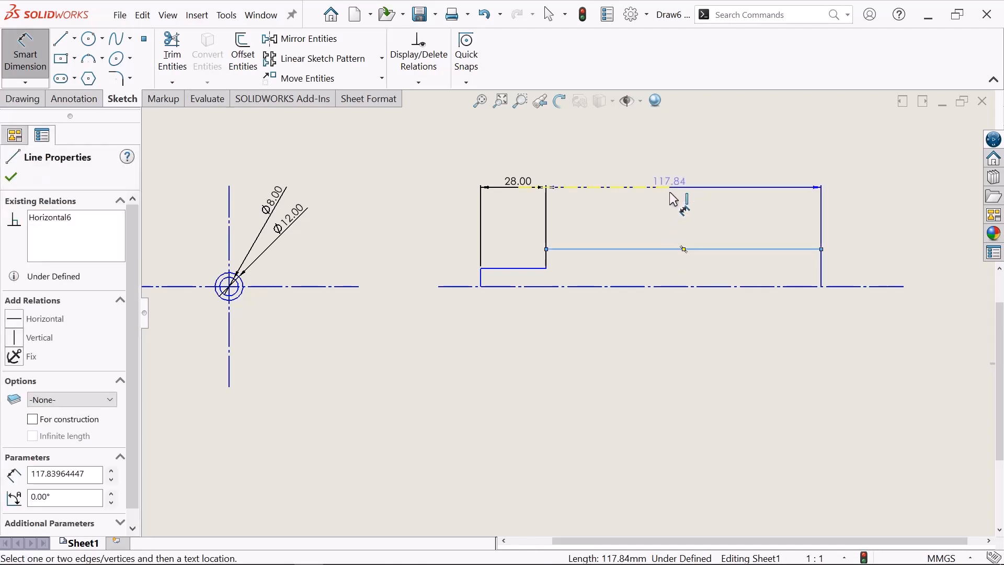
{"action": "left_click", "coordinate": [670, 192]}
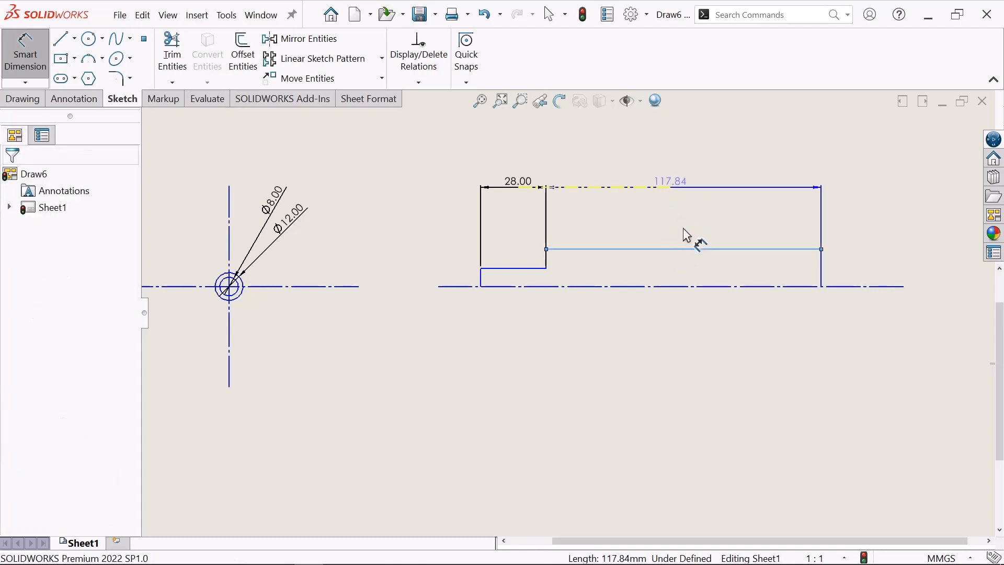
{"action": "left_click", "coordinate": [685, 199]}
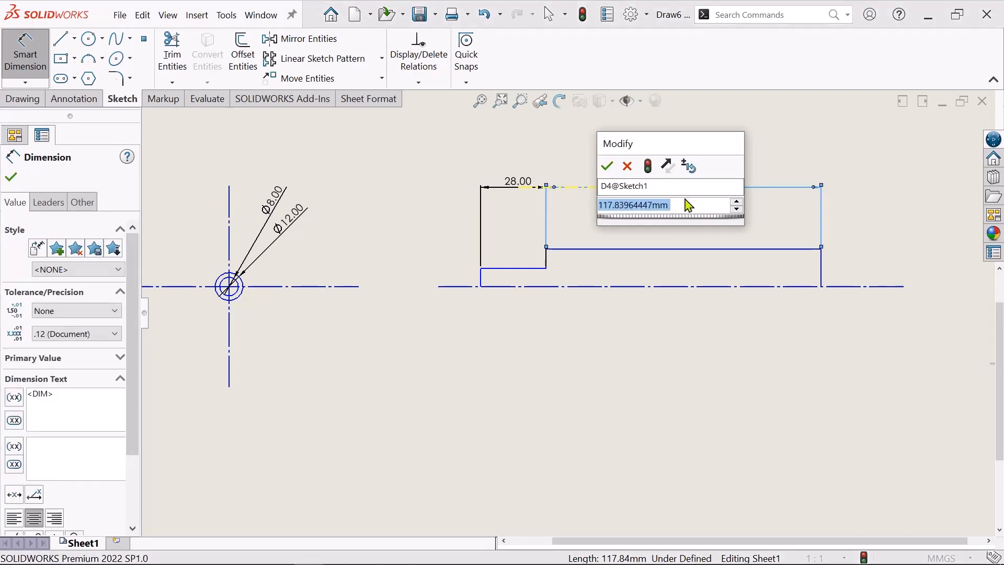
{"action": "key", "text": "BackSpace"}
{"action": "type", "text": "80"}
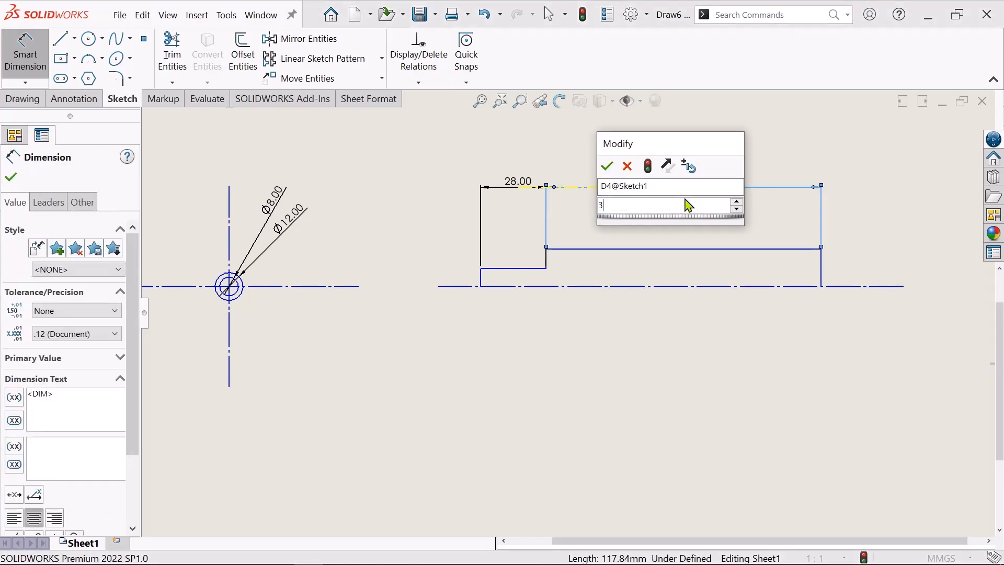
{"action": "key", "text": "Return"}
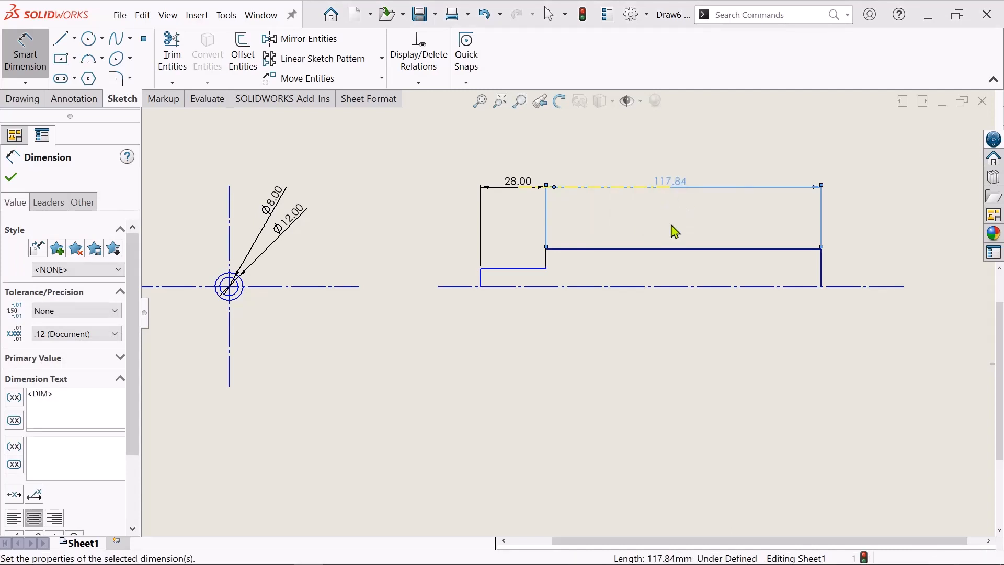
{"action": "key", "text": "Escape"}
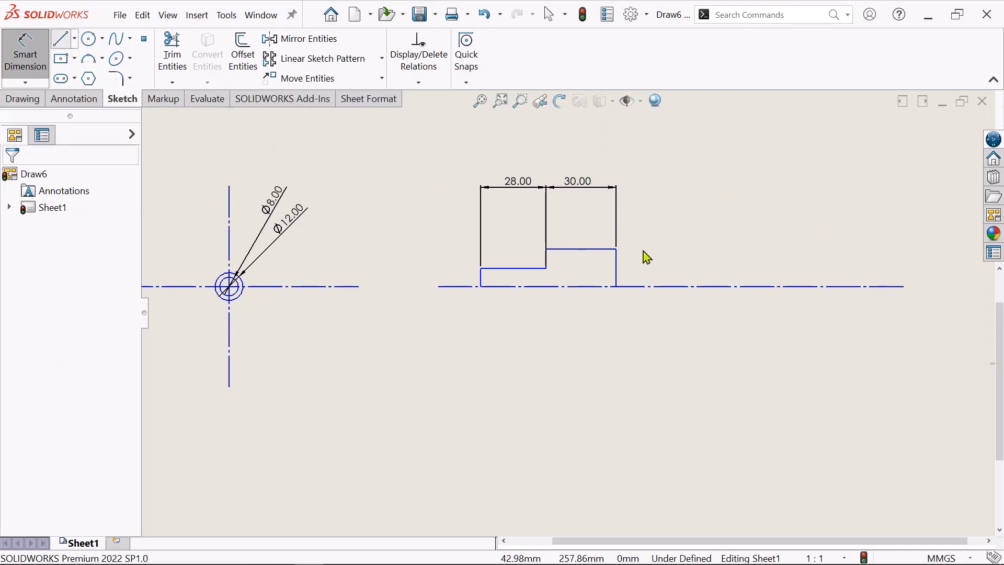
Extend the profile's upper edge by a horizontal line about 85 mm long, close it about 16 mm down to the centerline, and make the end line vertical.
{"action": "key", "text": "l"}
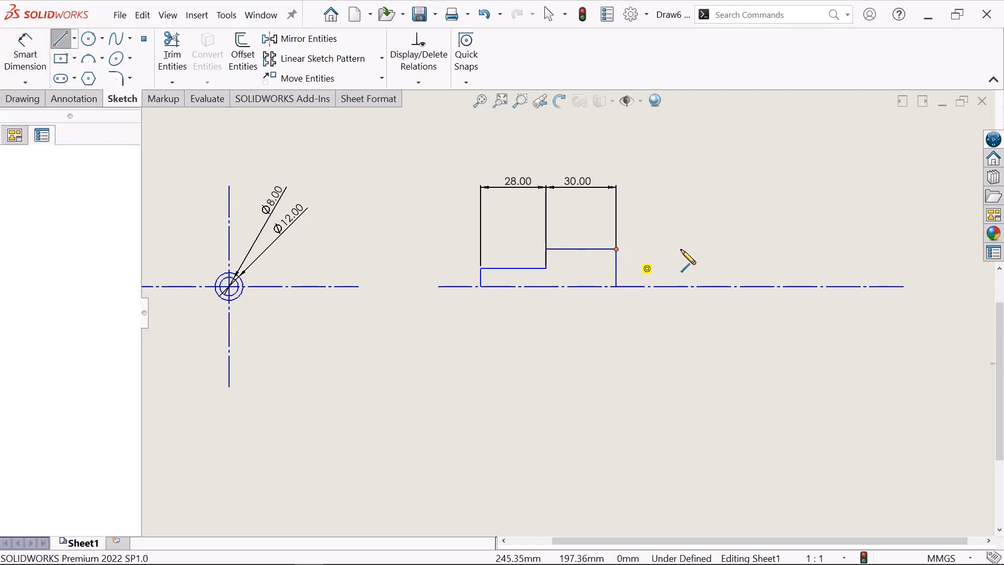
{"action": "left_click", "coordinate": [815, 250]}
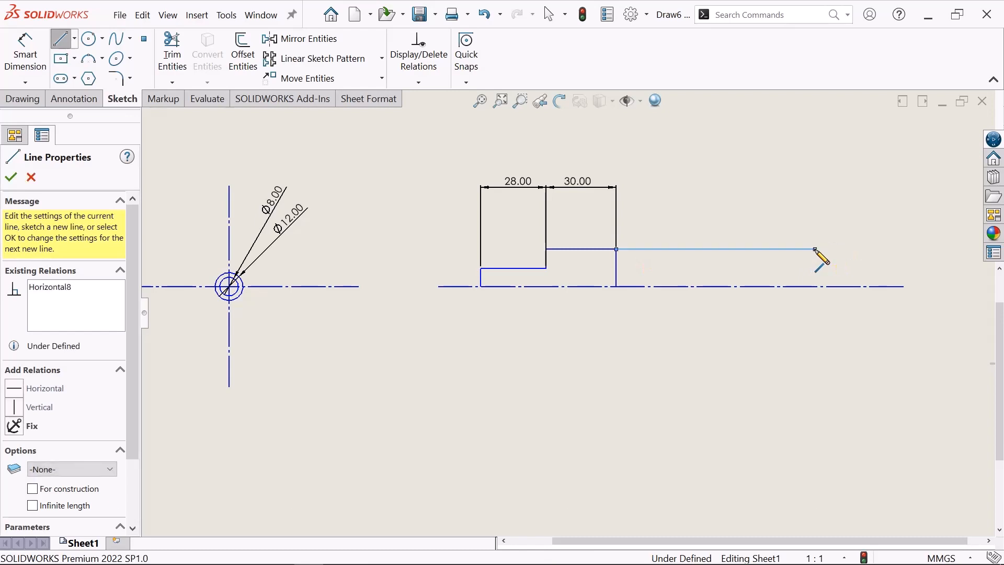
{"action": "left_click", "coordinate": [815, 287]}
{"action": "right_click", "coordinate": [815, 287]}
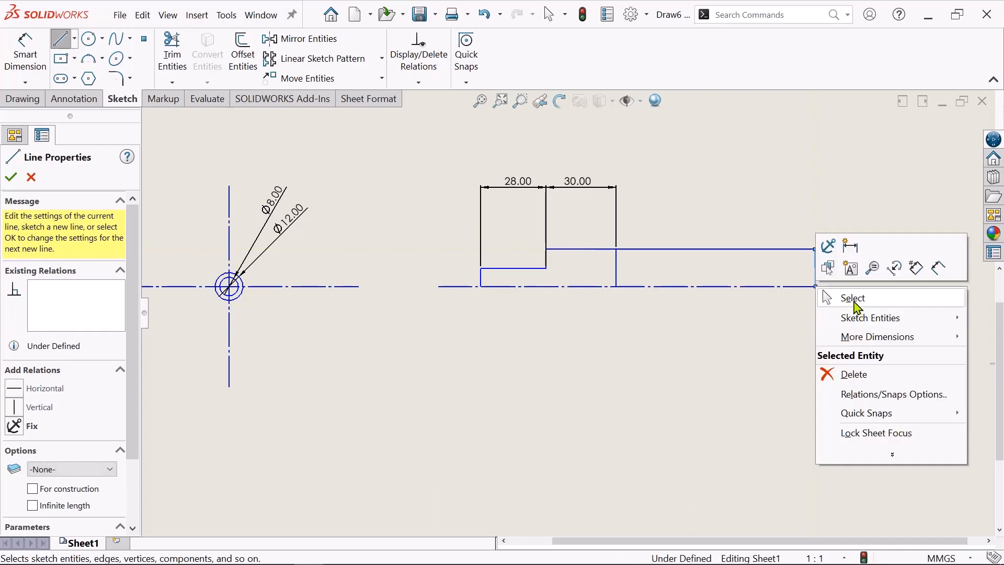
{"action": "left_click", "coordinate": [854, 303]}
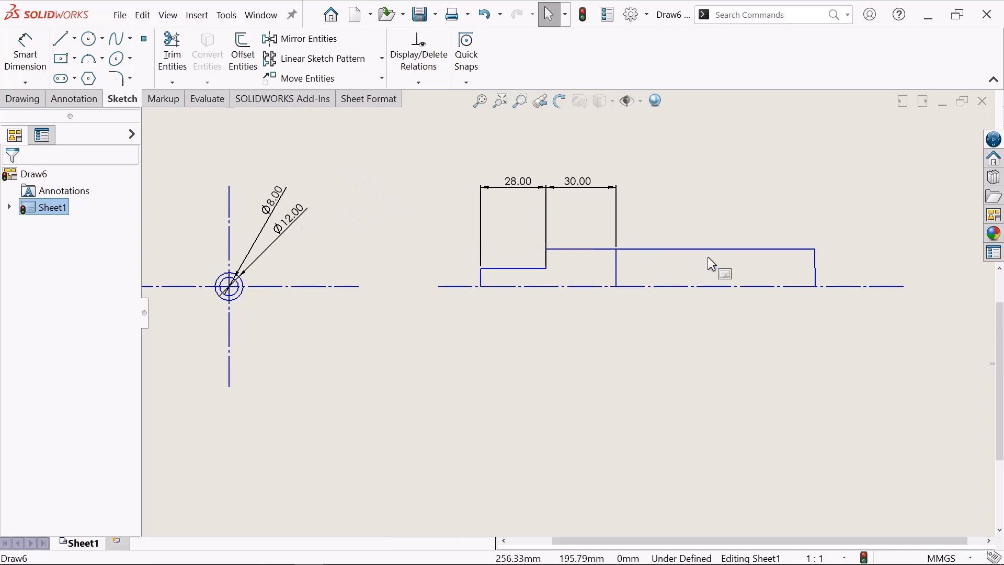
{"action": "left_click", "coordinate": [814, 266]}
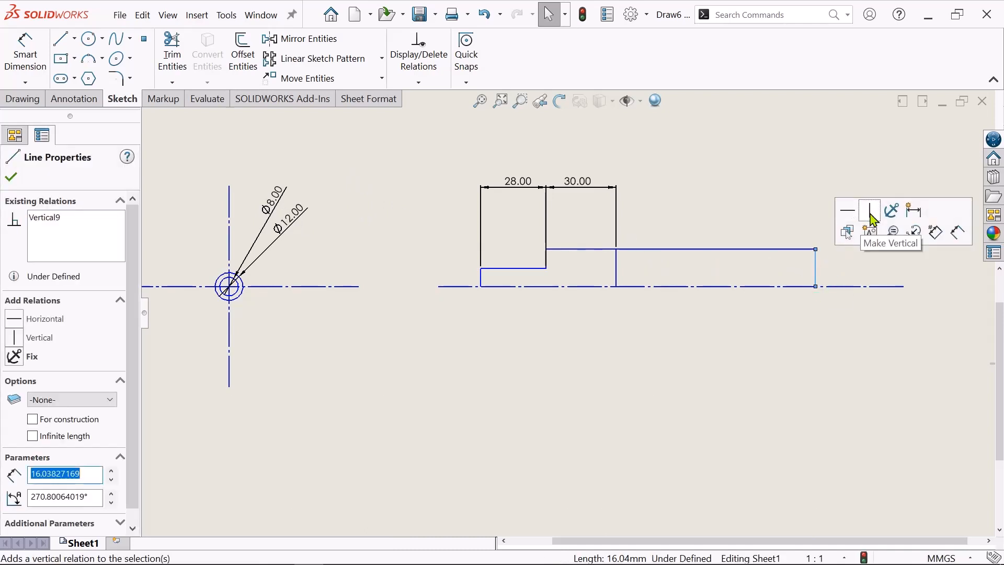
{"action": "left_click", "coordinate": [870, 213]}
{"action": "left_click", "coordinate": [746, 196]}
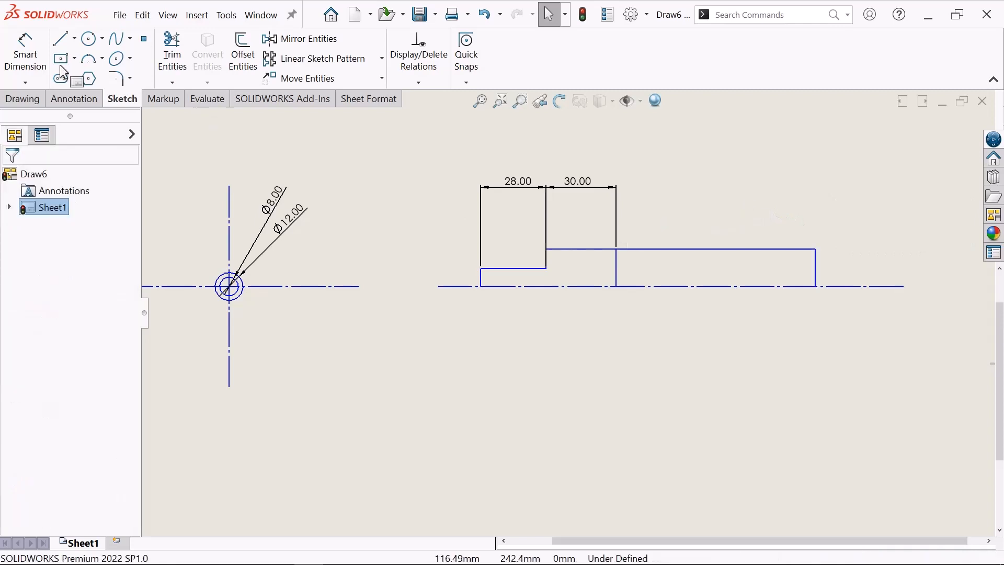
Dimension the overall distance between the profile's two end lines above the existing dimensions and set it to 168 mm.
{"action": "left_click", "coordinate": [38, 59]}
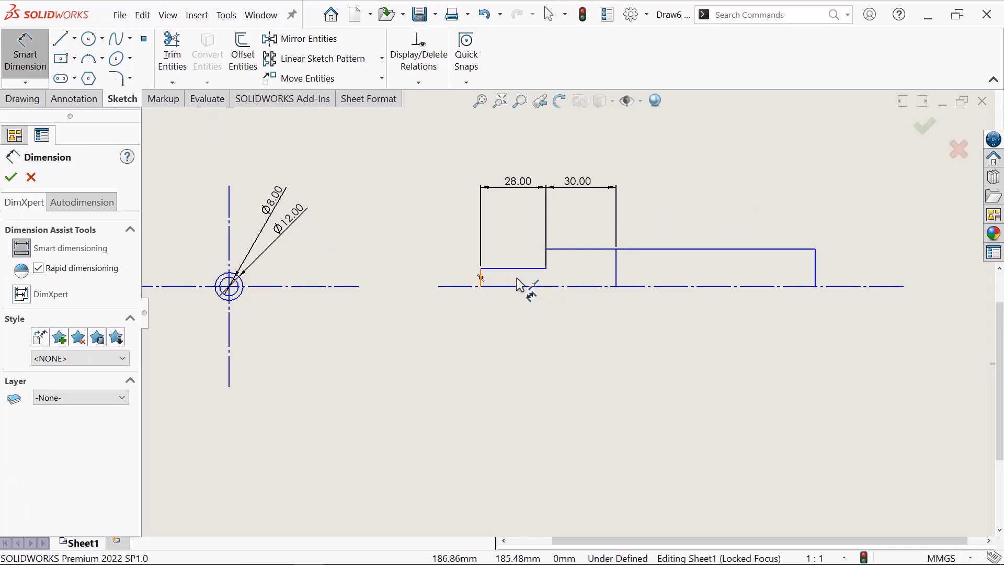
{"action": "left_click", "coordinate": [480, 277]}
{"action": "left_click", "coordinate": [816, 272]}
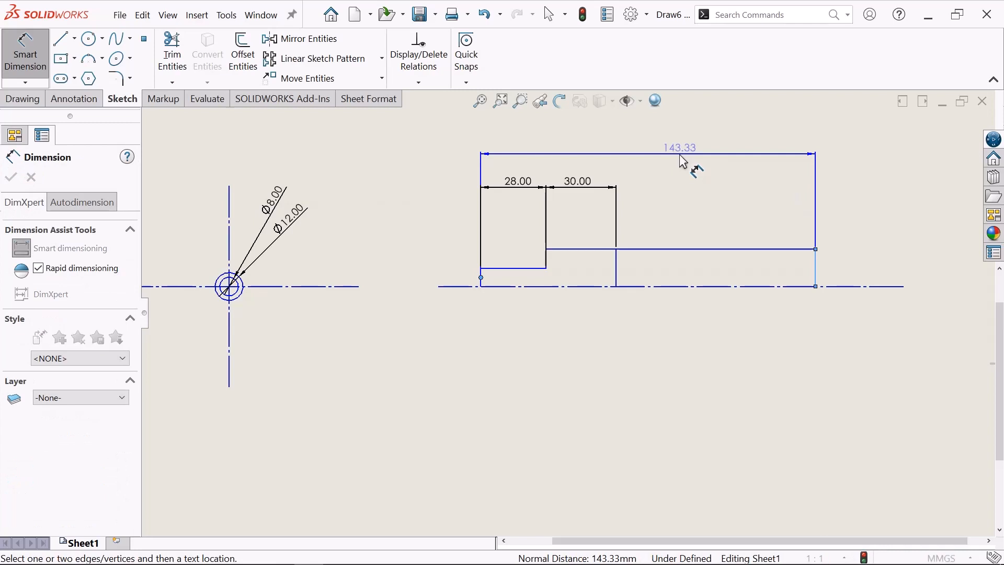
{"action": "left_click", "coordinate": [679, 155]}
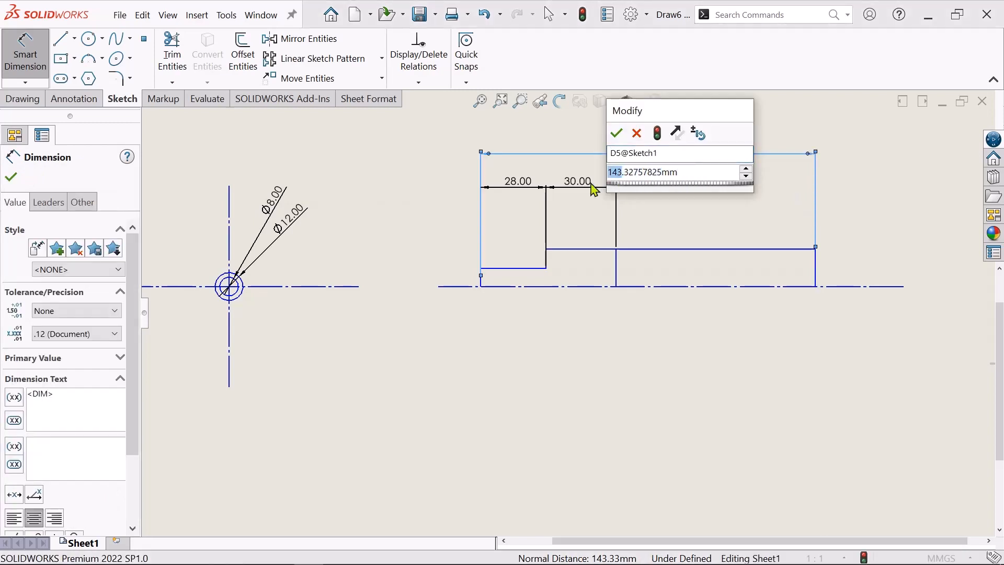
{"action": "left_click_drag", "start_coordinate": [701, 172], "coordinate": [584, 189]}
{"action": "type", "text": "16"}
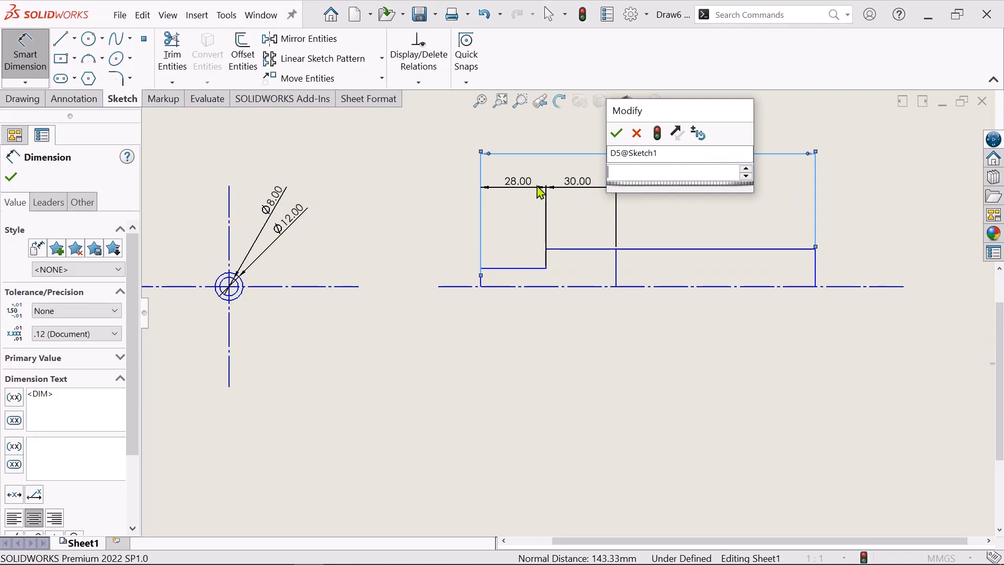
{"action": "type", "text": "8"}
{"action": "key", "text": "Return"}
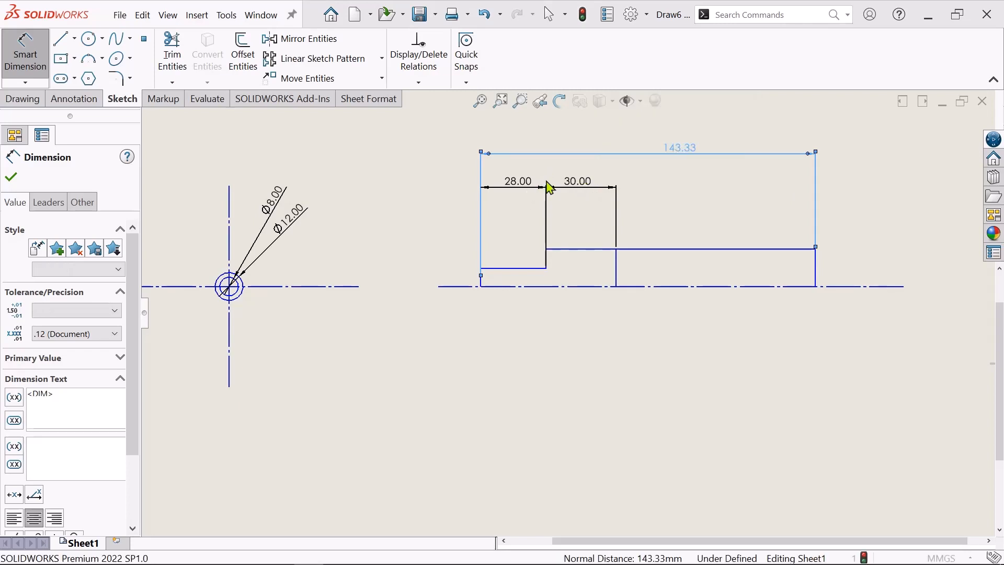
{"action": "left_click", "coordinate": [621, 345]}
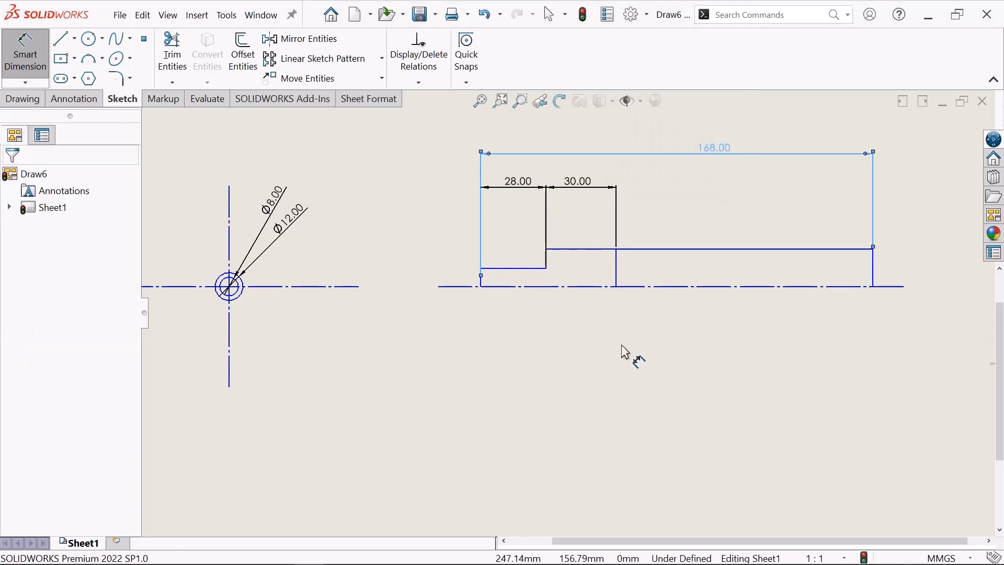
Apply a 3 mm by 45° angle-distance sketch chamfer to the upper corner of the shaft's smaller end, accepting the loss of the sketch constraint.
{"action": "scroll", "coordinate": [648, 328], "scroll_direction": "down", "scroll_amount": 1}
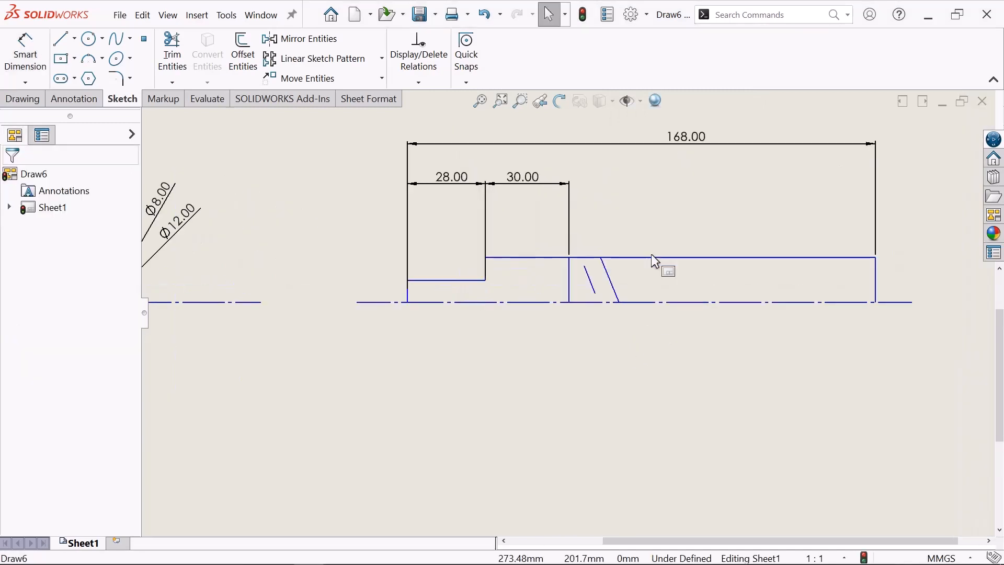
{"action": "scroll", "coordinate": [682, 289], "scroll_direction": "up", "scroll_amount": 1}
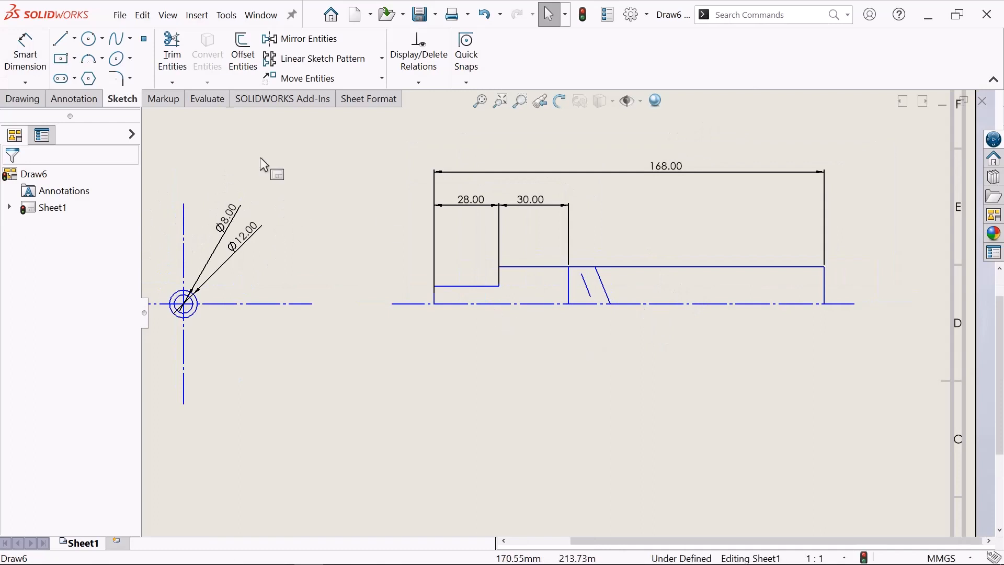
{"action": "left_click", "coordinate": [130, 80]}
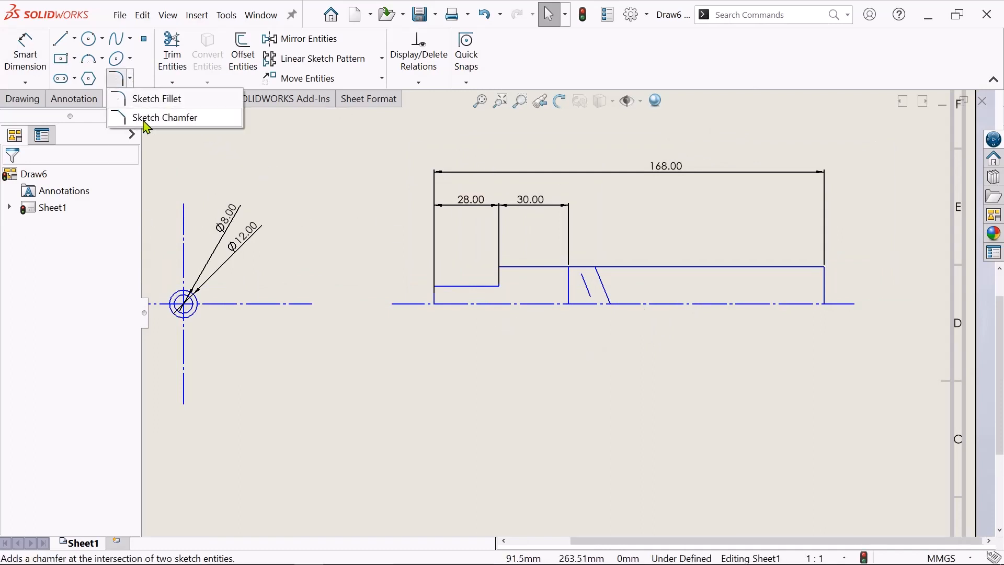
{"action": "left_click", "coordinate": [180, 118]}
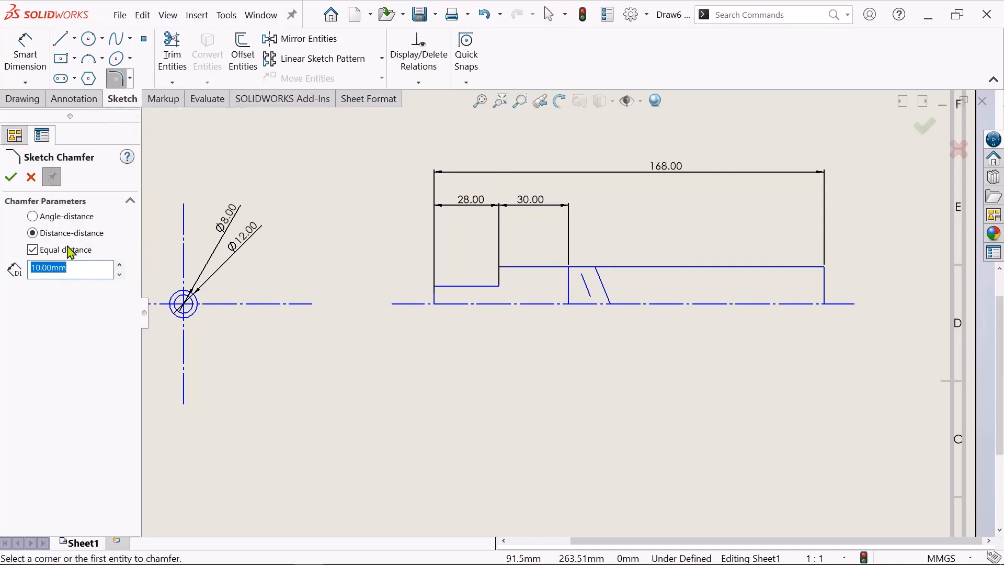
{"action": "left_click", "coordinate": [33, 217]}
{"action": "left_click_drag", "start_coordinate": [75, 267], "coordinate": [18, 270]}
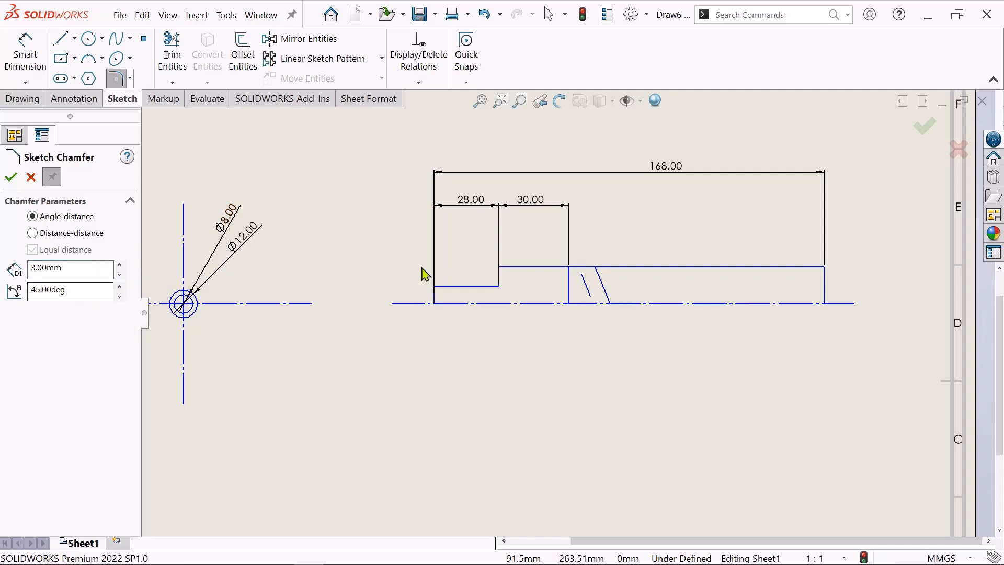
{"action": "scroll", "coordinate": [442, 293], "scroll_direction": "down", "scroll_amount": 3}
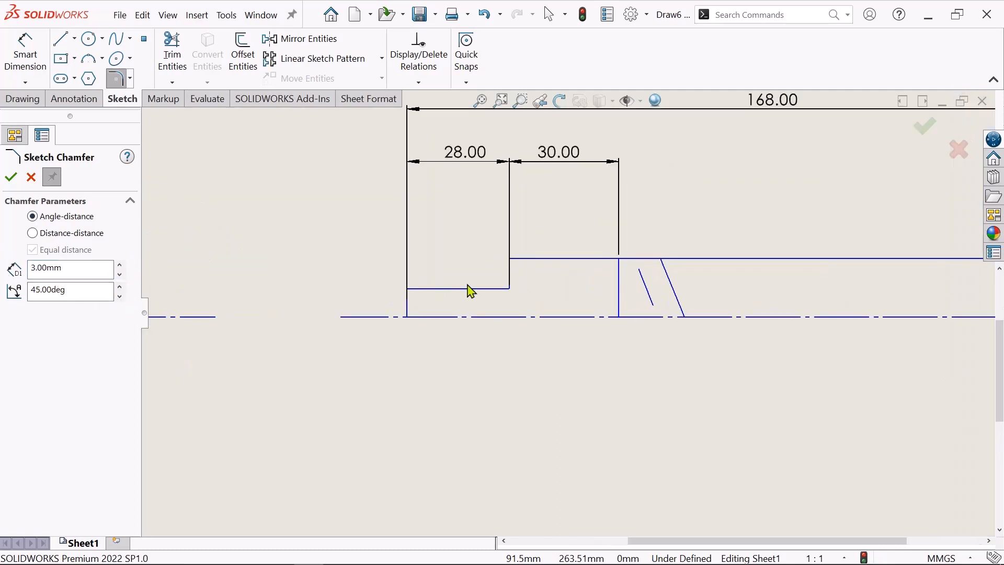
{"action": "left_click", "coordinate": [407, 288]}
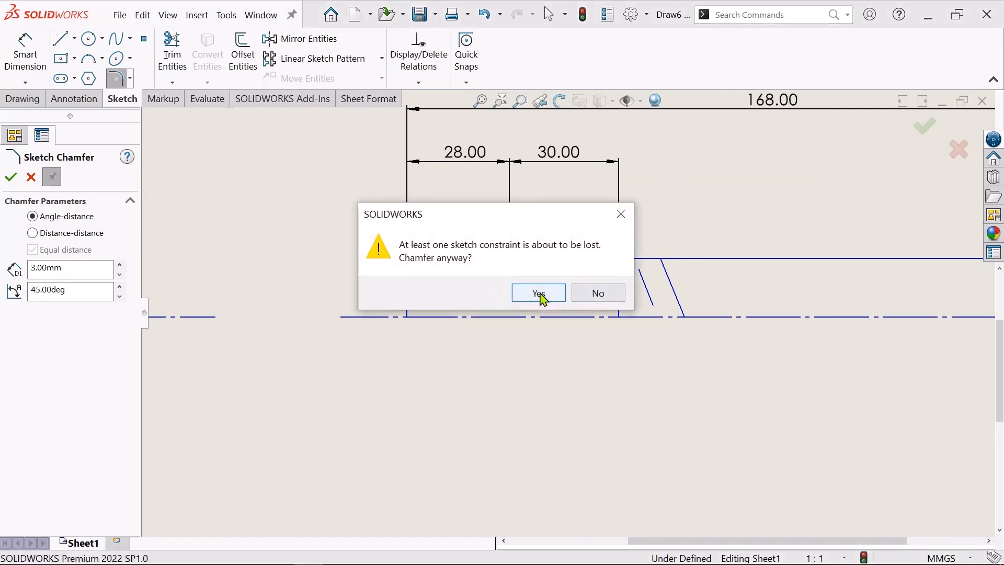
{"action": "left_click", "coordinate": [541, 294]}
Chamfer the upper corner of the shaft's larger free end at 3 mm by 45° and finish the Sketch Chamfer command.
{"action": "scroll", "coordinate": [903, 275], "scroll_direction": "up", "scroll_amount": 1}
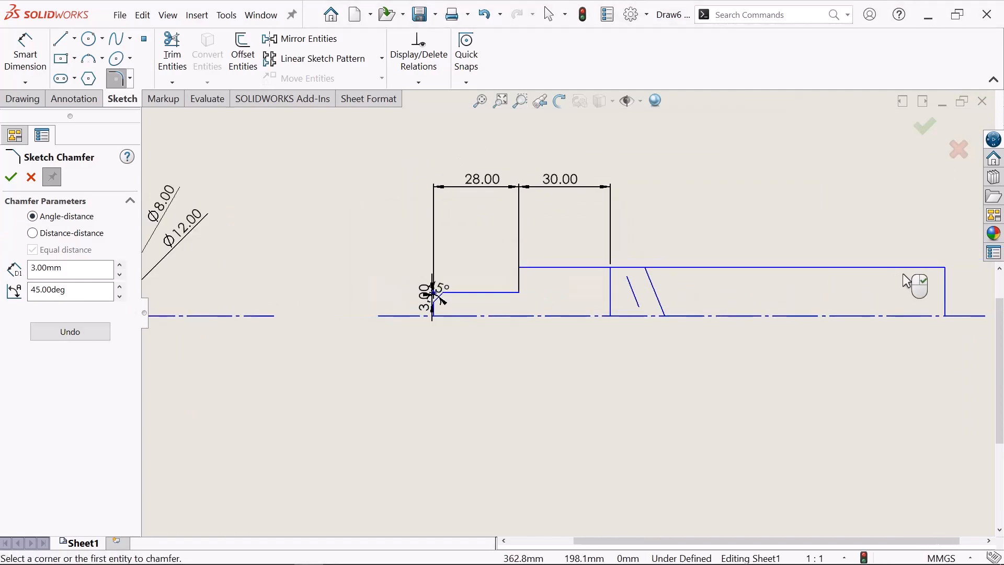
{"action": "scroll", "coordinate": [897, 277], "scroll_direction": "down", "scroll_amount": 2}
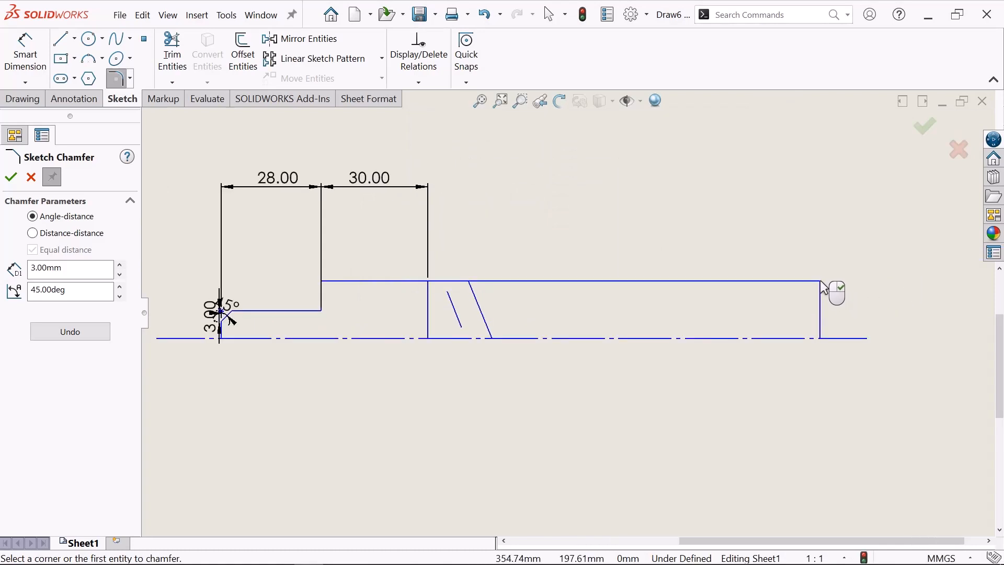
{"action": "scroll", "coordinate": [822, 286], "scroll_direction": "down", "scroll_amount": 2}
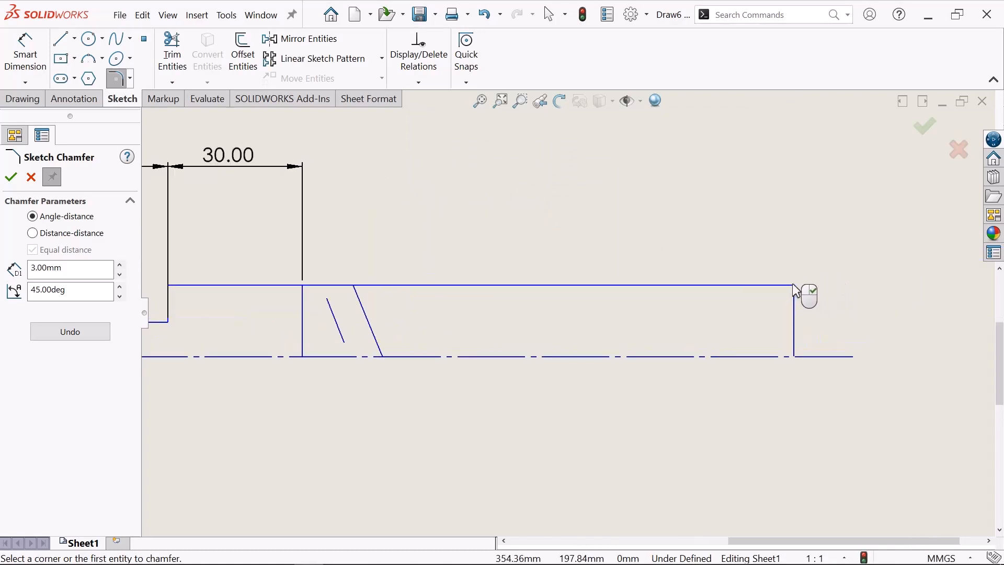
{"action": "left_click", "coordinate": [793, 285]}
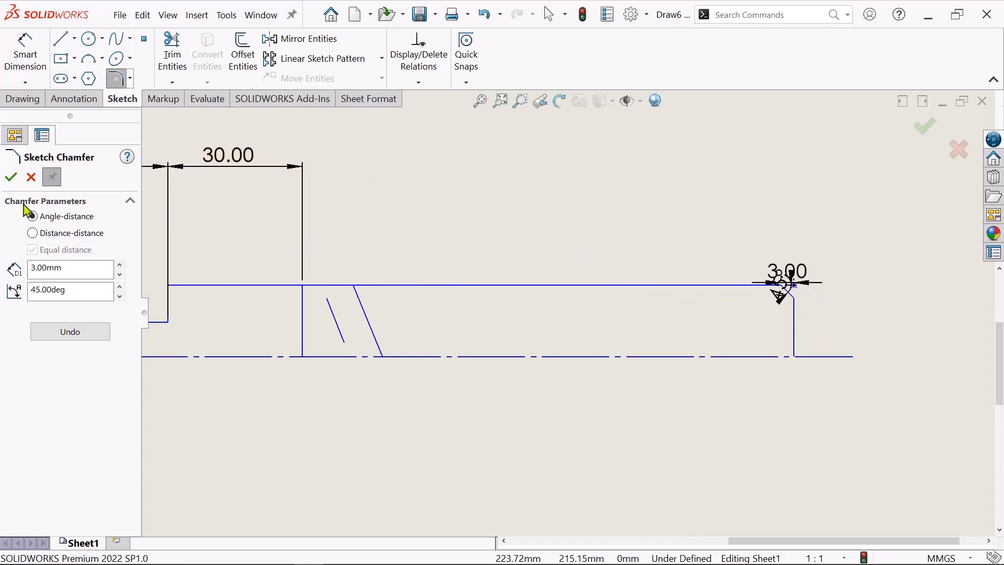
{"action": "left_click", "coordinate": [10, 179]}
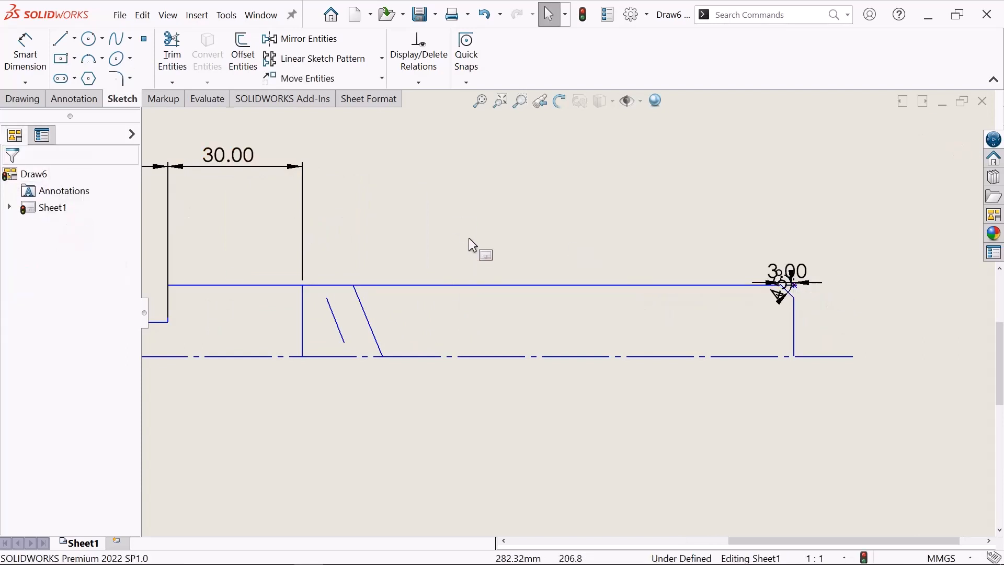
Reposition the smaller end's chamfer dimensions, with the 45° angle above the step and the 3 mm distance outside the shaft end.
{"action": "scroll", "coordinate": [353, 283], "scroll_direction": "down", "scroll_amount": 3}
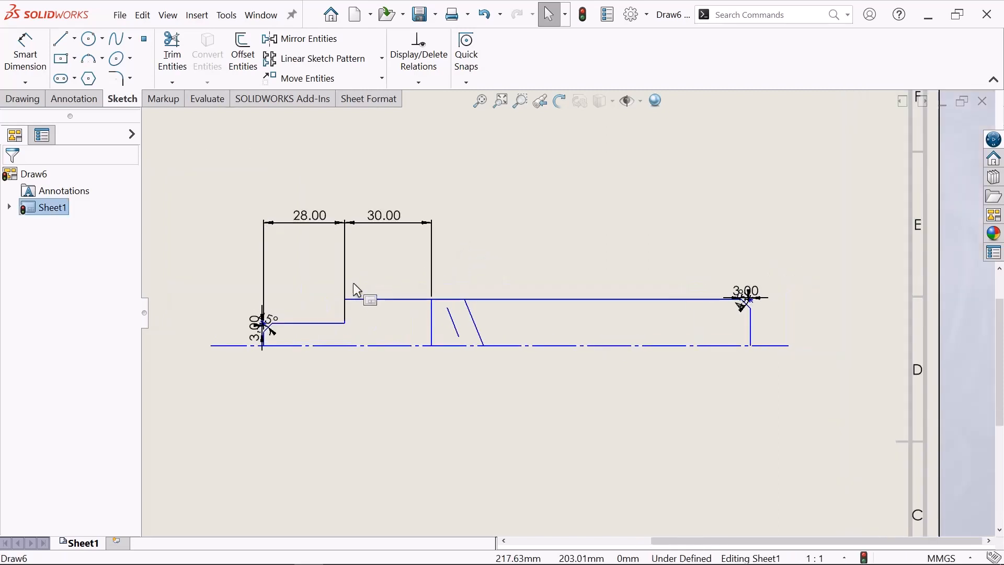
{"action": "scroll", "coordinate": [322, 334], "scroll_direction": "up", "scroll_amount": 2}
{"action": "scroll", "coordinate": [314, 337], "scroll_direction": "up", "scroll_amount": 2}
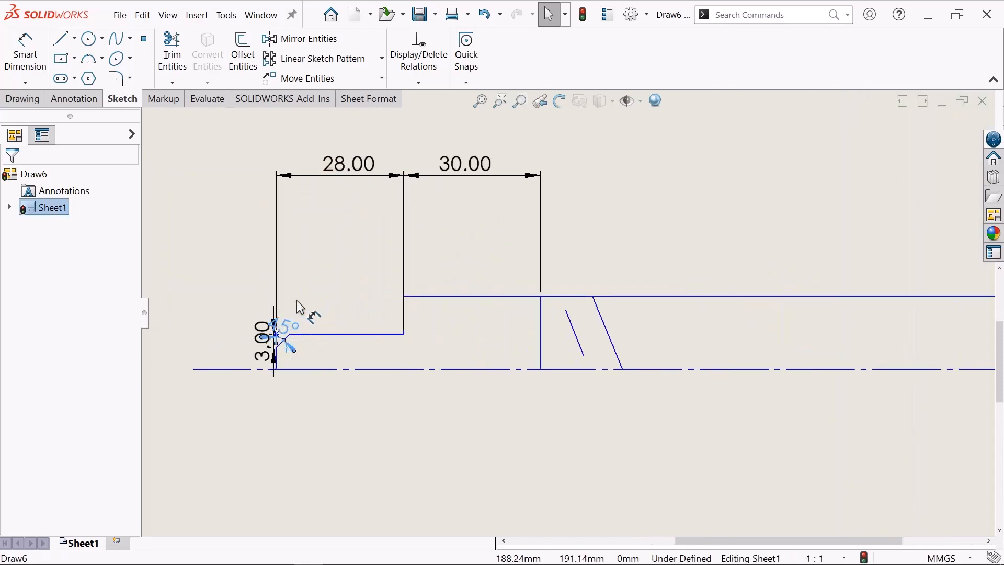
{"action": "left_click", "coordinate": [317, 241]}
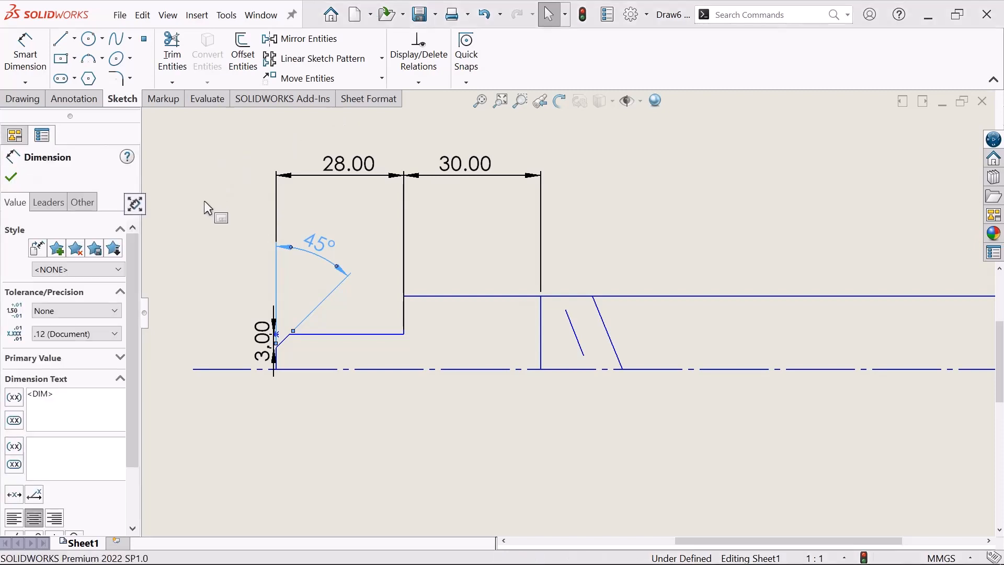
{"action": "mouse_move", "coordinate": [260, 336]}
{"action": "left_mouse_down"}
{"action": "mouse_move", "coordinate": [244, 260]}
{"action": "mouse_move", "coordinate": [216, 267]}
{"action": "left_mouse_up"}
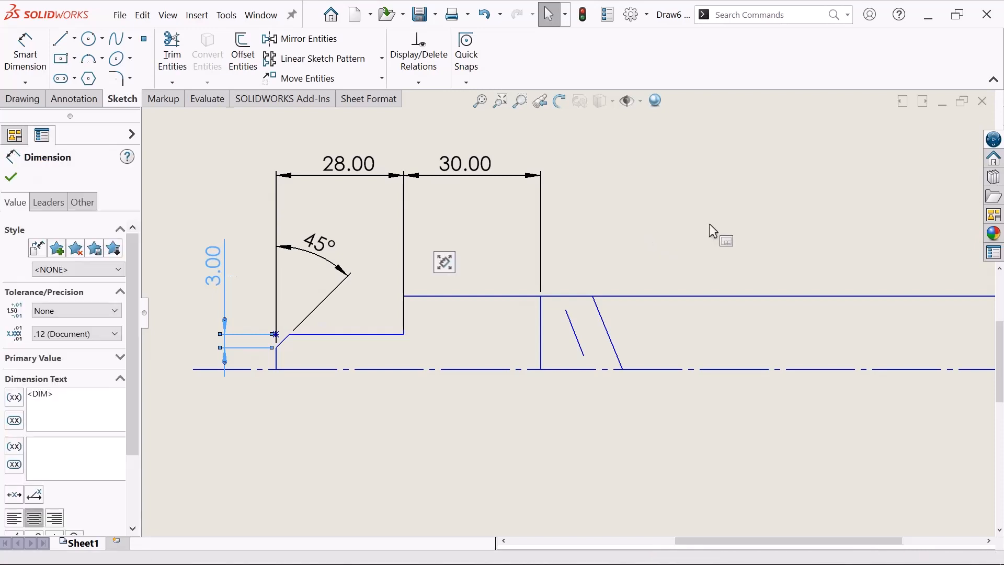
{"action": "left_click", "coordinate": [812, 255]}
Reposition the larger end's chamfer dimensions, with the 3 mm distance above the profile and the 45° angle beyond the shaft end.
{"action": "scroll", "coordinate": [812, 255], "scroll_direction": "up", "scroll_amount": 6}
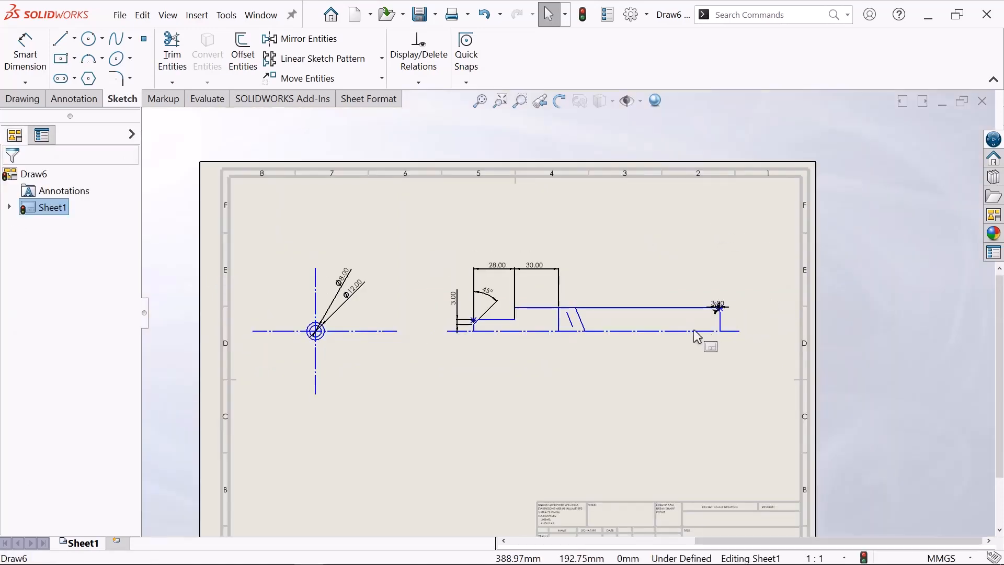
{"action": "scroll", "coordinate": [742, 317], "scroll_direction": "down", "scroll_amount": 9}
{"action": "scroll", "coordinate": [285, 233], "scroll_direction": "up", "scroll_amount": 4}
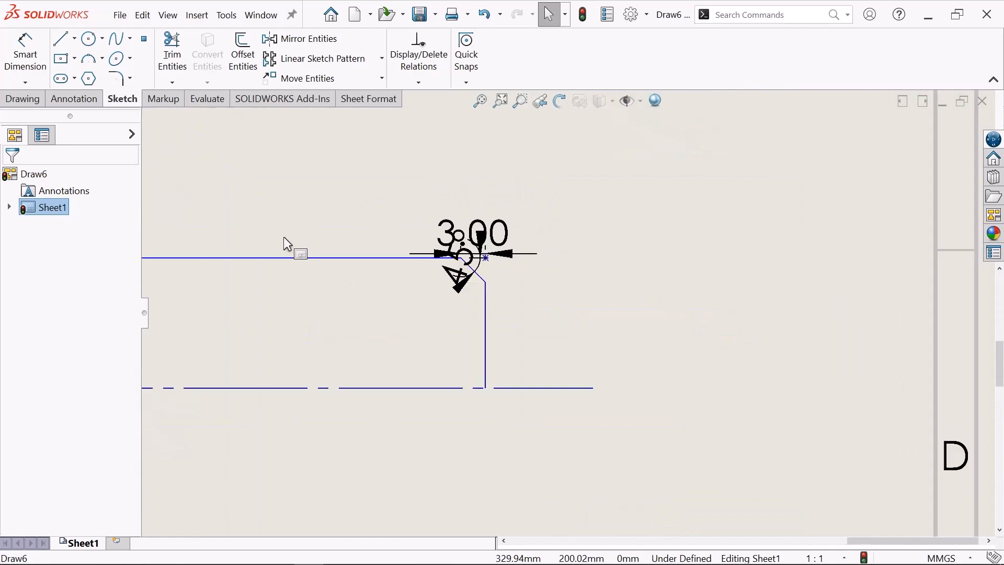
{"action": "scroll", "coordinate": [489, 265], "scroll_direction": "up", "scroll_amount": 2}
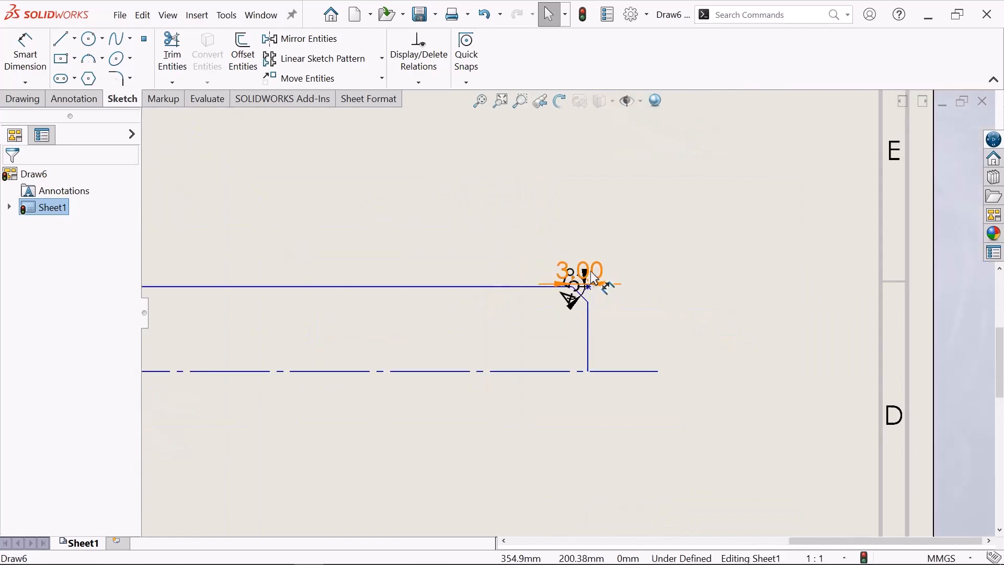
{"action": "left_click_drag", "start_coordinate": [590, 267], "coordinate": [563, 149]}
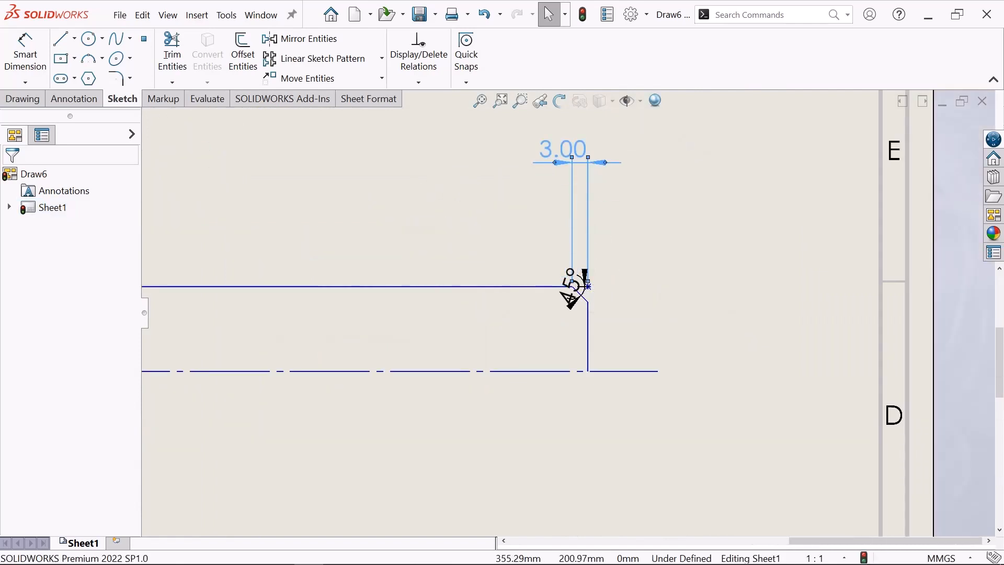
{"action": "left_click", "coordinate": [806, 381]}
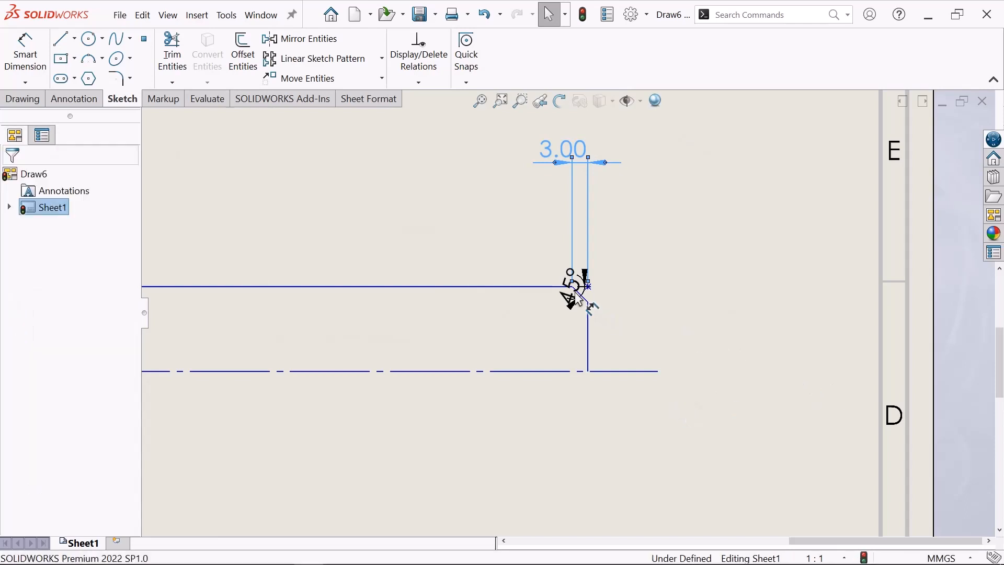
{"action": "left_click_drag", "start_coordinate": [579, 301], "coordinate": [667, 311]}
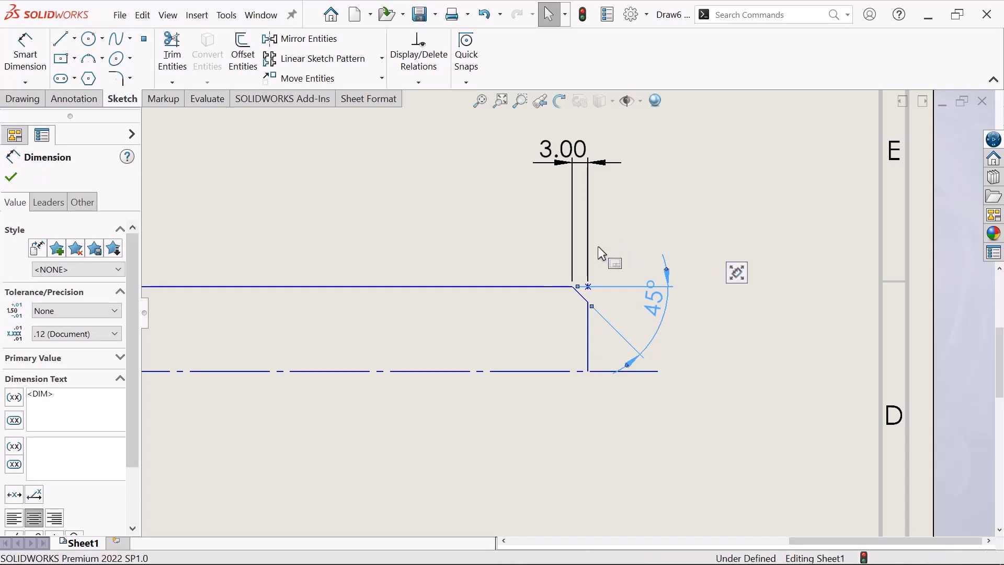
{"action": "left_click", "coordinate": [408, 230]}
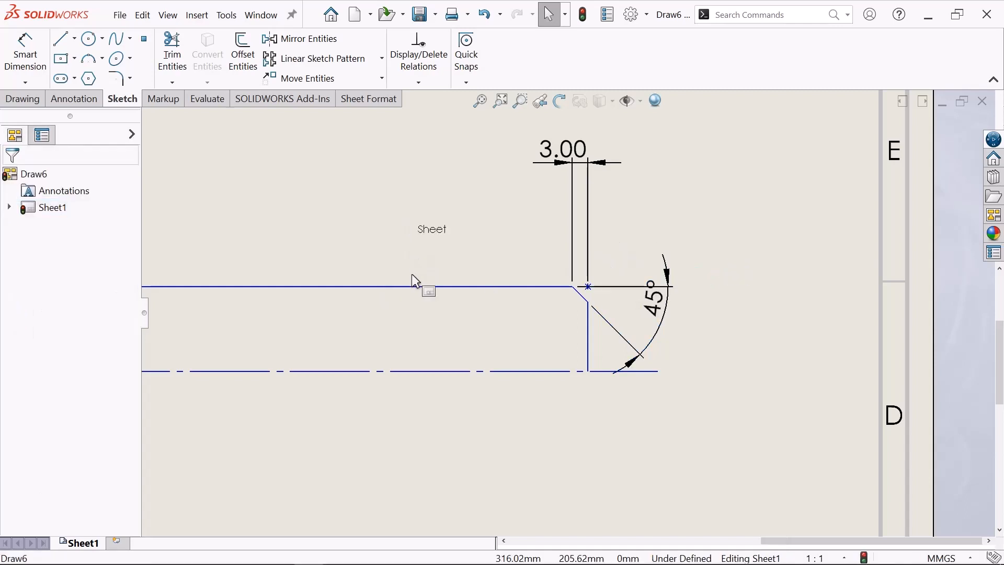
Mirror the upper half of the stepped shaft profile about its horizontal centreline, keeping the original, to complete the side view.
{"action": "scroll", "coordinate": [395, 314], "scroll_direction": "up", "scroll_amount": 3}
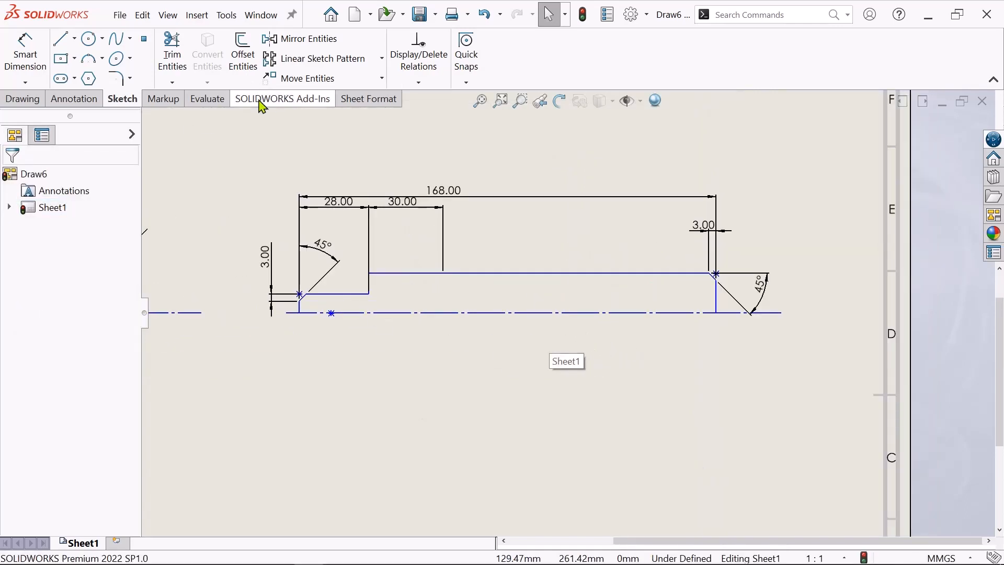
{"action": "left_click", "coordinate": [332, 41]}
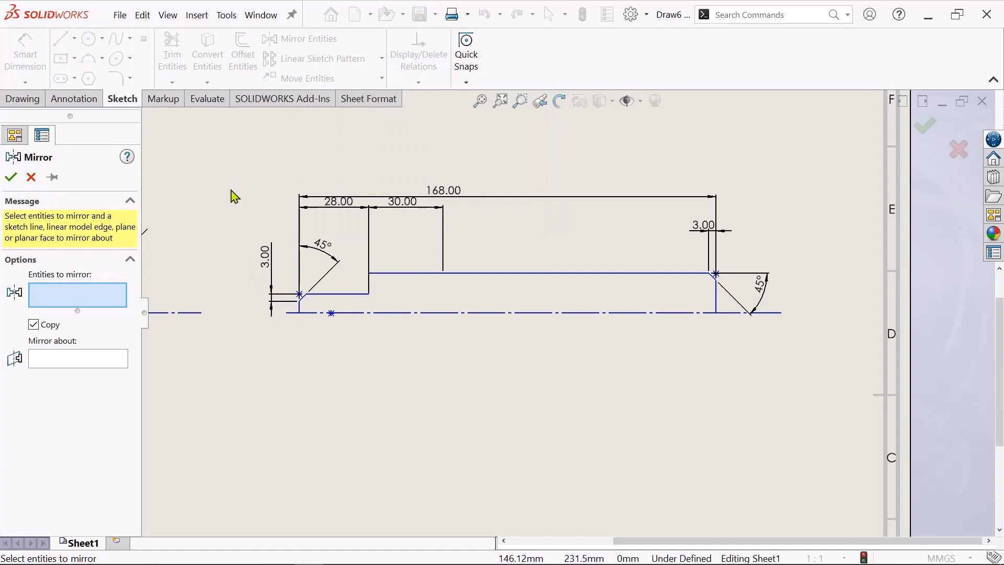
{"action": "mouse_move", "coordinate": [233, 197]}
{"action": "left_mouse_down"}
{"action": "mouse_move", "coordinate": [242, 269]}
{"action": "mouse_move", "coordinate": [265, 320]}
{"action": "mouse_move", "coordinate": [818, 340]}
{"action": "mouse_move", "coordinate": [829, 291]}
{"action": "mouse_move", "coordinate": [787, 174]}
{"action": "left_mouse_up"}
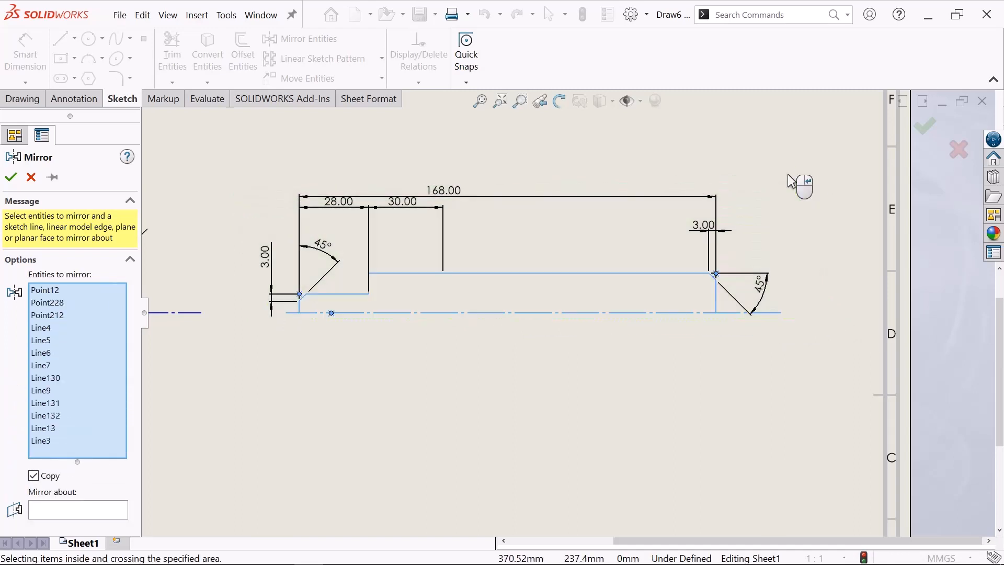
{"action": "left_click", "coordinate": [69, 514]}
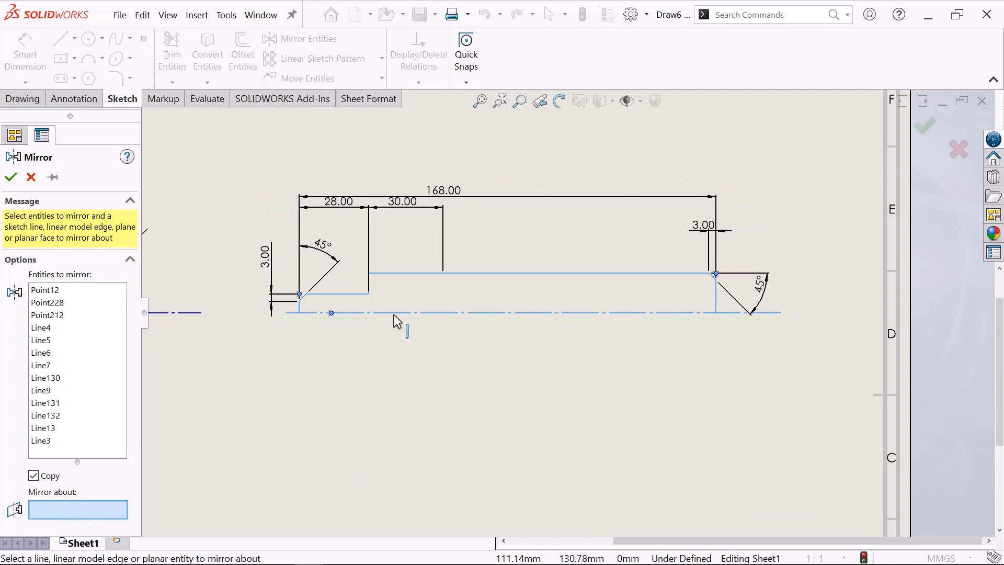
{"action": "left_click", "coordinate": [440, 312]}
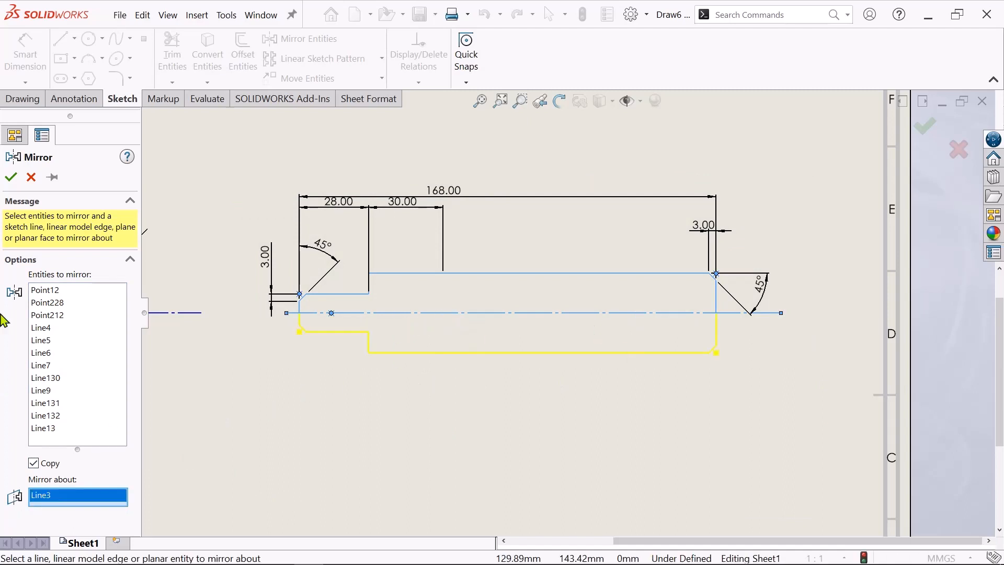
{"action": "left_click", "coordinate": [11, 178]}
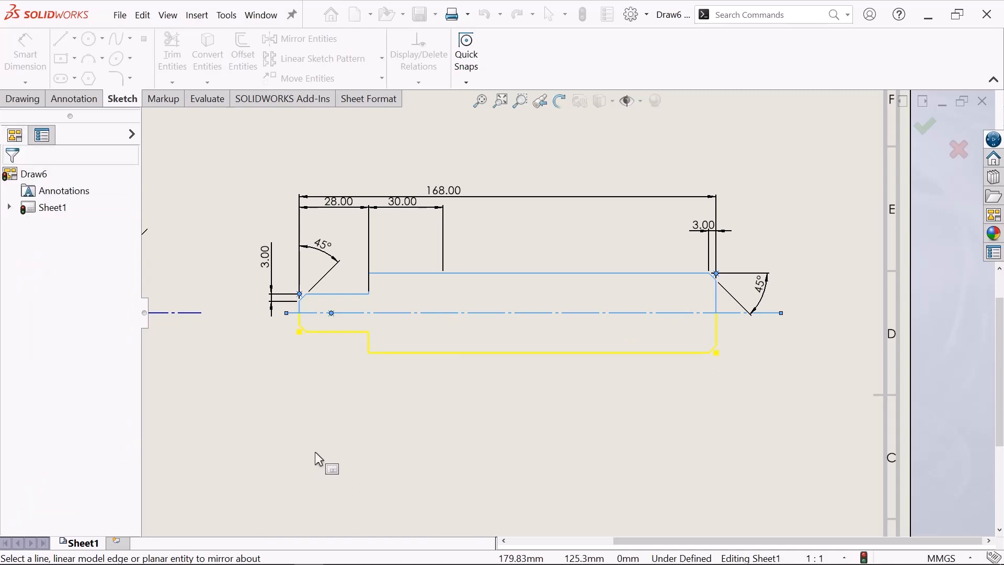
{"action": "scroll", "coordinate": [549, 394], "scroll_direction": "down", "scroll_amount": 1}
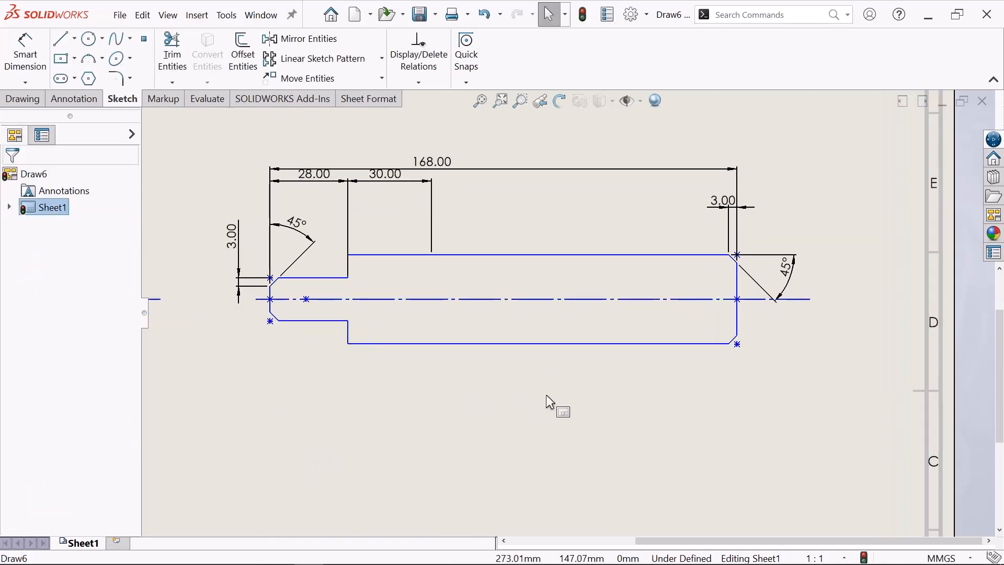
{"action": "scroll", "coordinate": [545, 395], "scroll_direction": "up", "scroll_amount": 1}
{"action": "scroll", "coordinate": [544, 394], "scroll_direction": "up", "scroll_amount": 1}
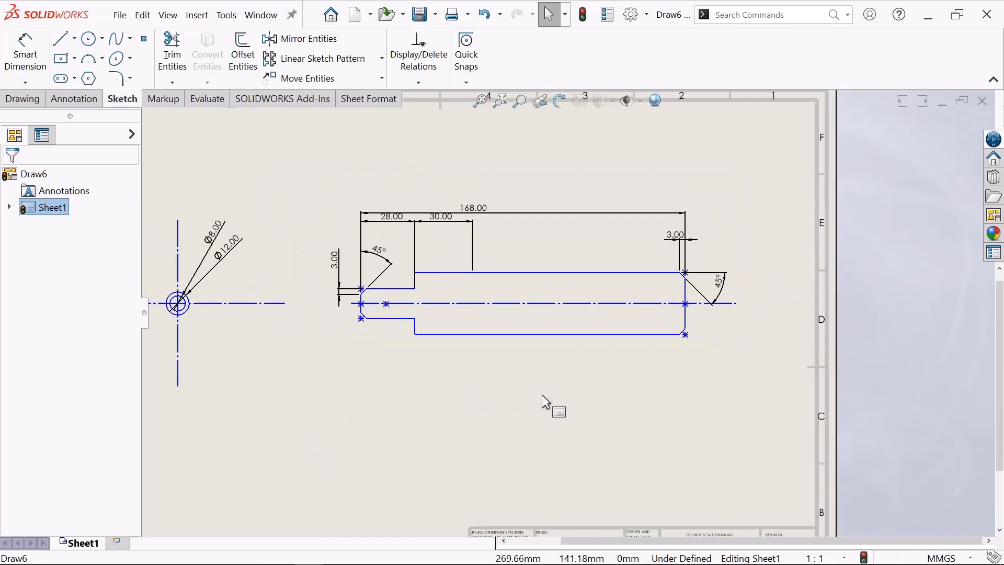
Draw a vertical line across the full height of the shaft's larger section at the end of the 30 mm segment.
{"action": "scroll", "coordinate": [541, 394], "scroll_direction": "down", "scroll_amount": 1}
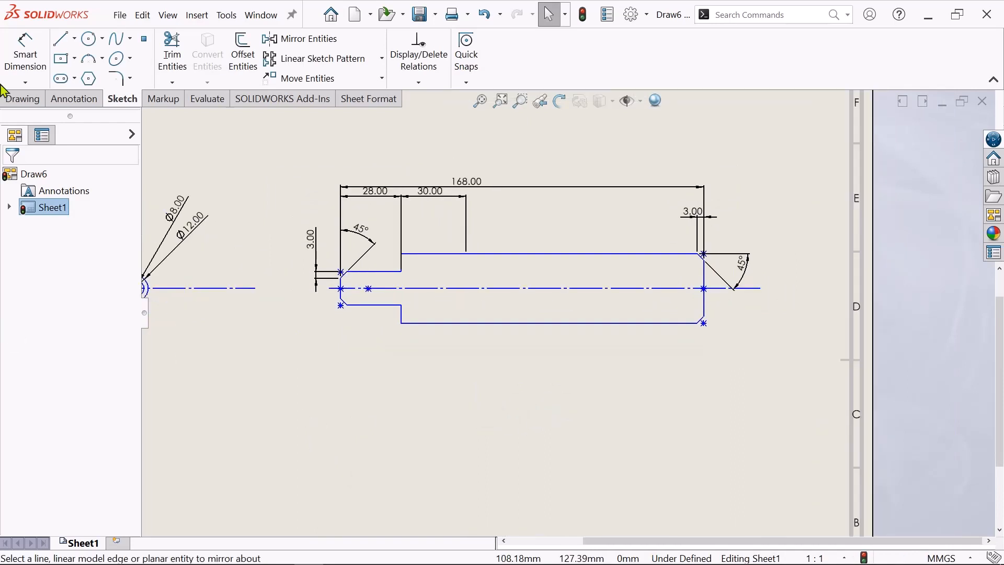
{"action": "left_click", "coordinate": [69, 47]}
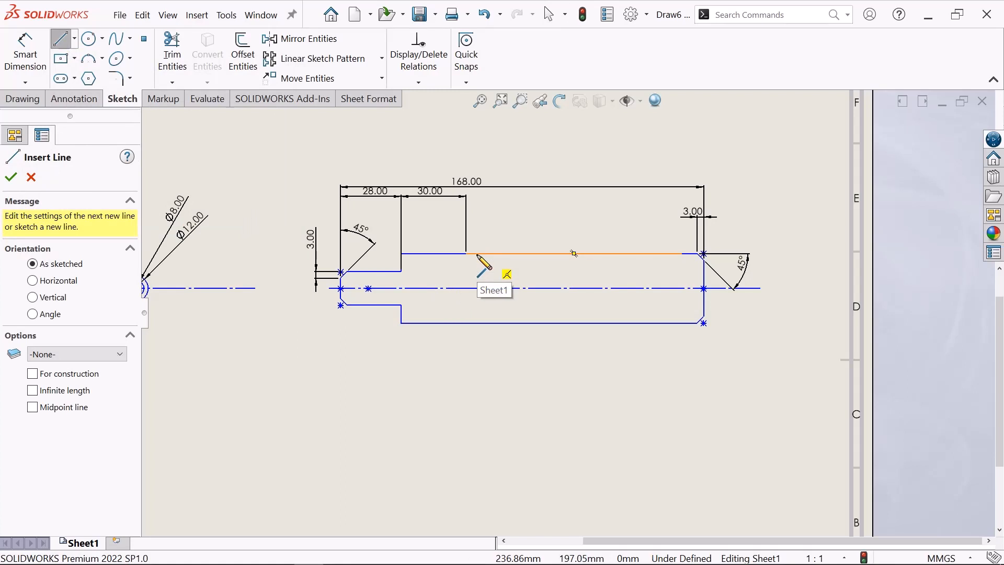
{"action": "left_click", "coordinate": [467, 254]}
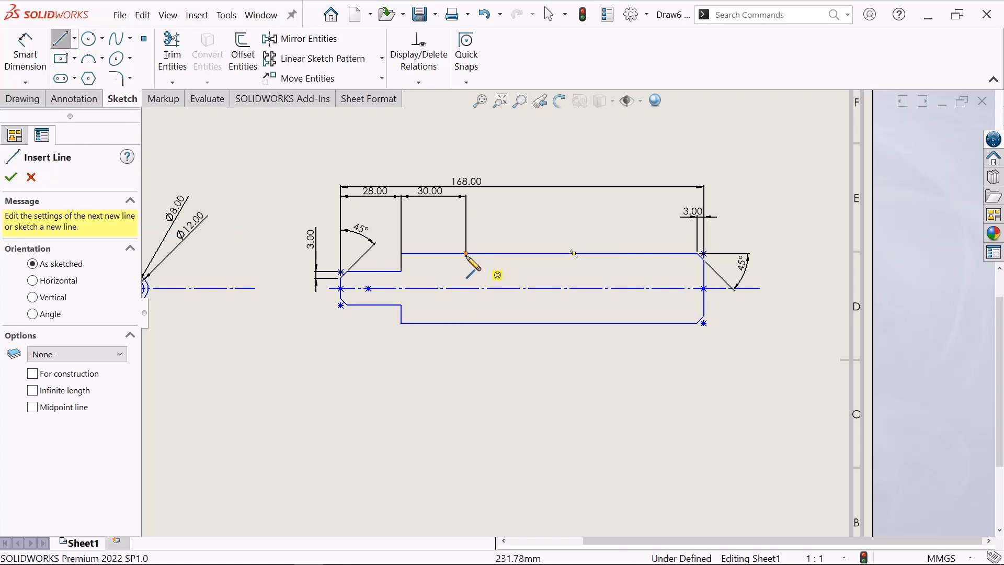
{"action": "left_click", "coordinate": [465, 323]}
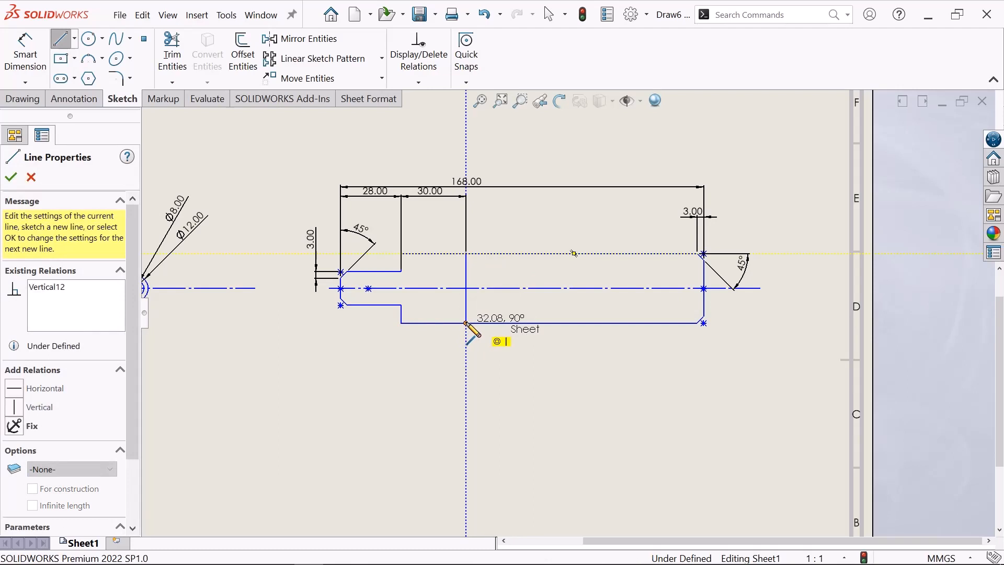
{"action": "right_click", "coordinate": [502, 350]}
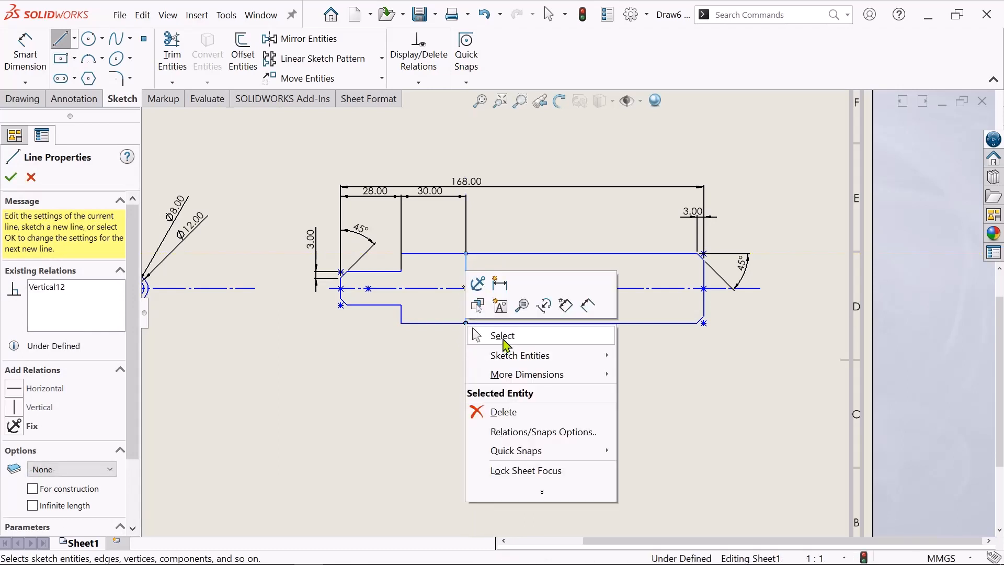
{"action": "left_click", "coordinate": [497, 334]}
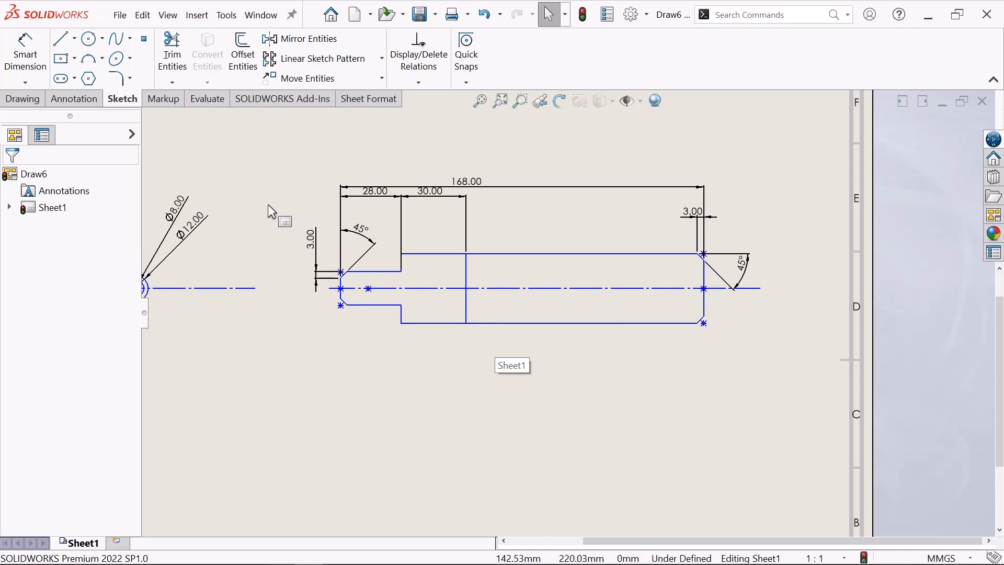
Draw a second vertical line about 26 mm long inside the larger section, just beyond the full-height line towards the shaft's larger free end.
{"action": "left_click", "coordinate": [61, 38]}
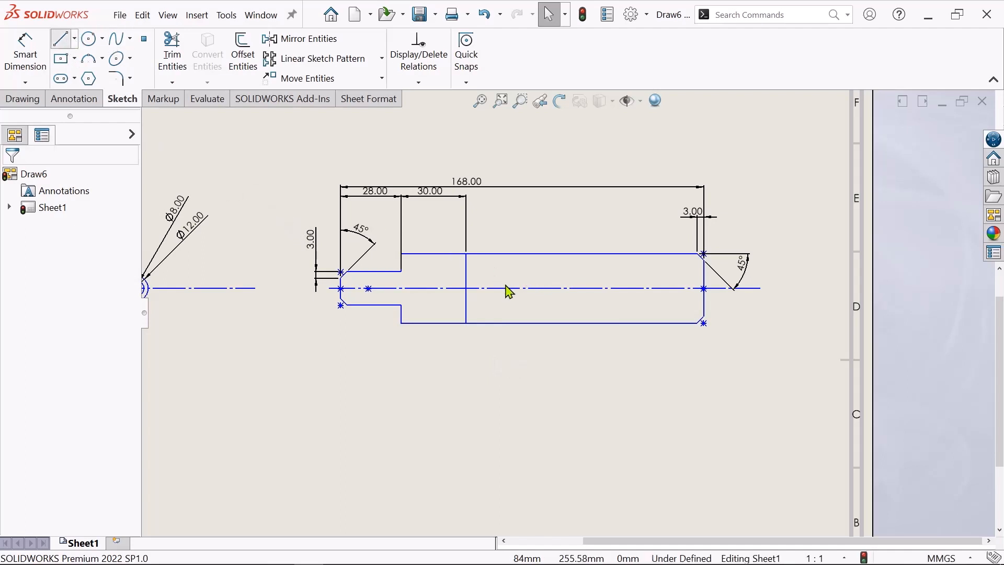
{"action": "left_click", "coordinate": [477, 260]}
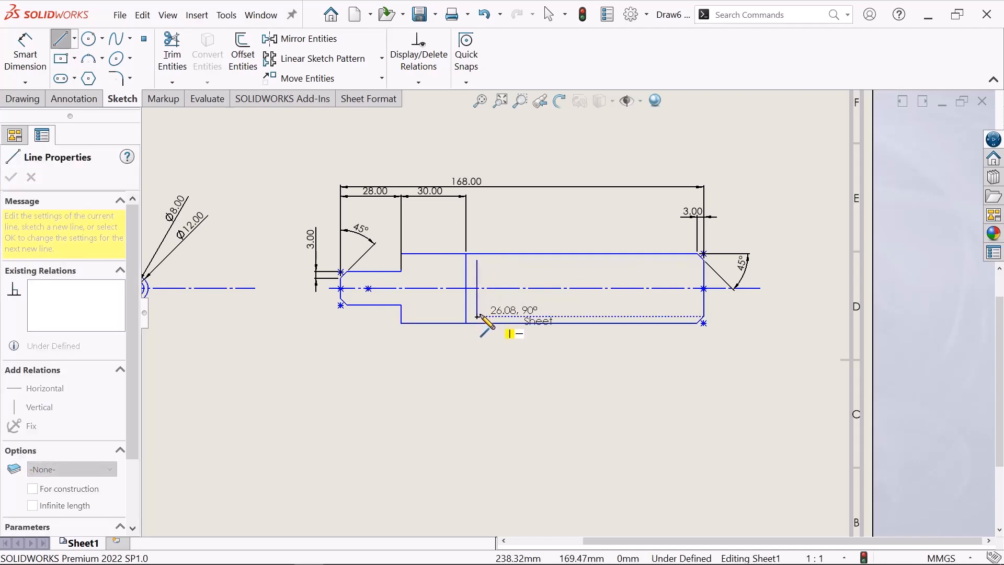
{"action": "left_click", "coordinate": [477, 316]}
{"action": "right_click", "coordinate": [508, 315]}
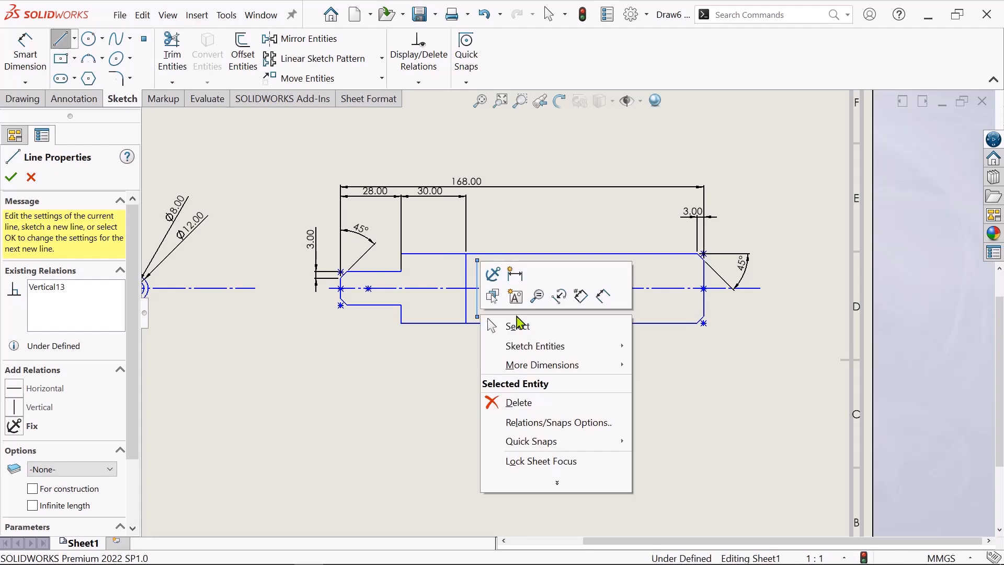
{"action": "left_click", "coordinate": [514, 327]}
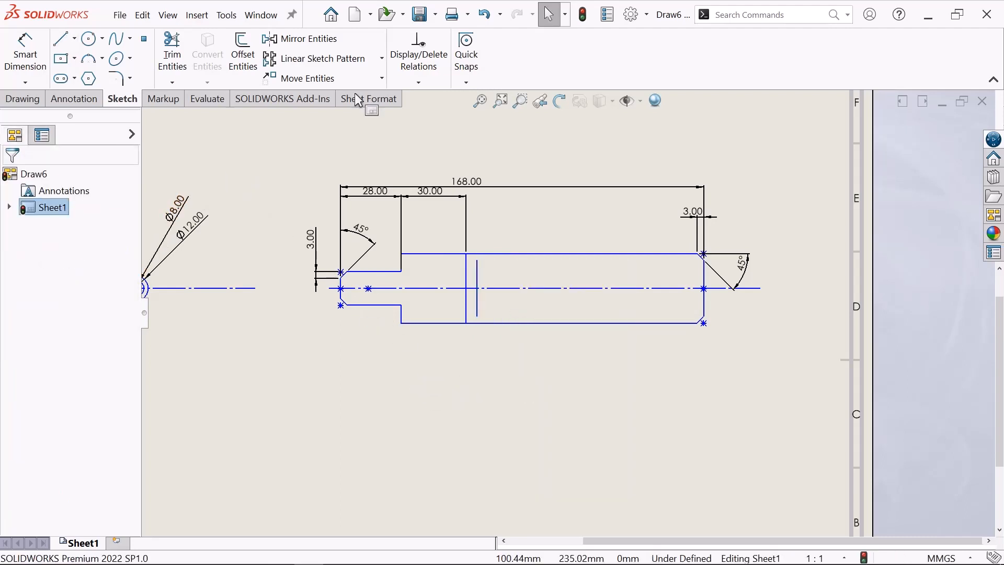
Set up a linear sketch pattern of the full-height vertical line along the shaft's upper edge with 4 mm spacing and 25 instances.
{"action": "left_click", "coordinate": [381, 59]}
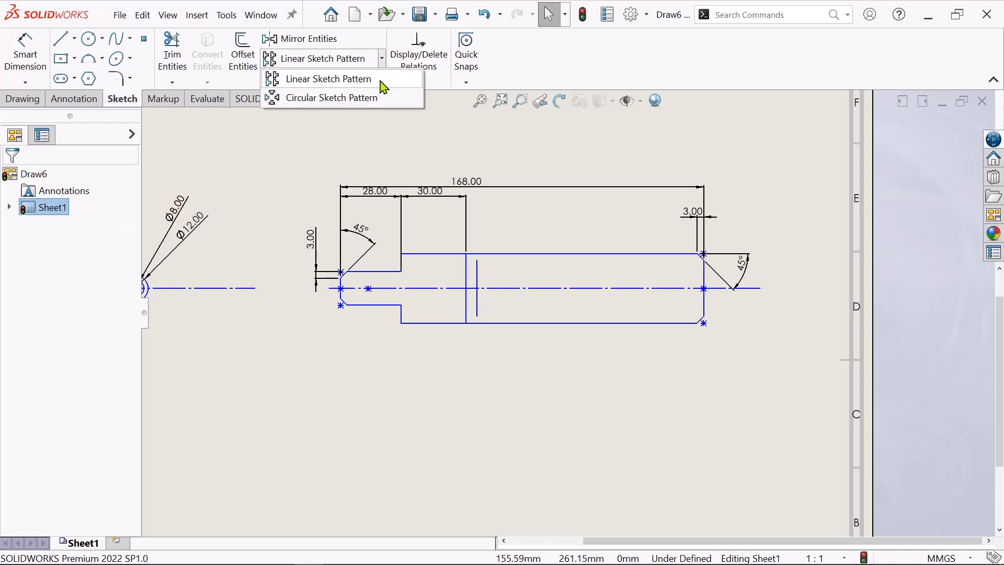
{"action": "left_click", "coordinate": [319, 80]}
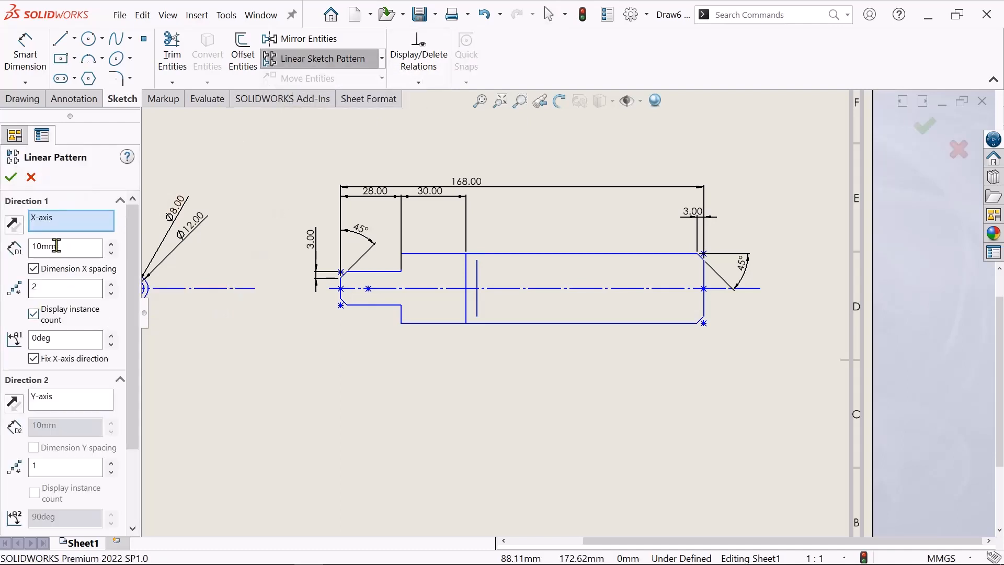
{"action": "left_click", "coordinate": [548, 255]}
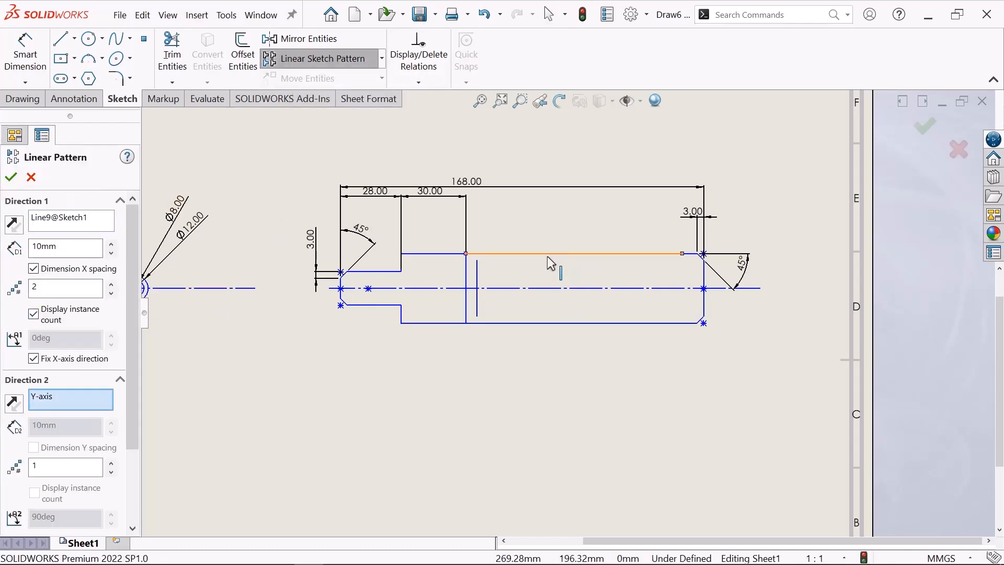
{"action": "left_click", "coordinate": [69, 250]}
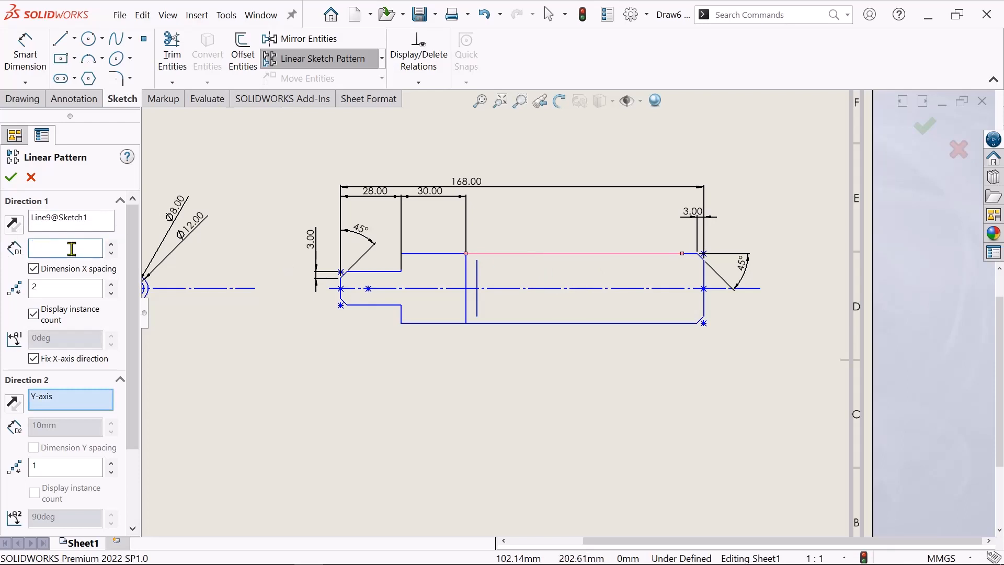
{"action": "type", "text": "4mm"}
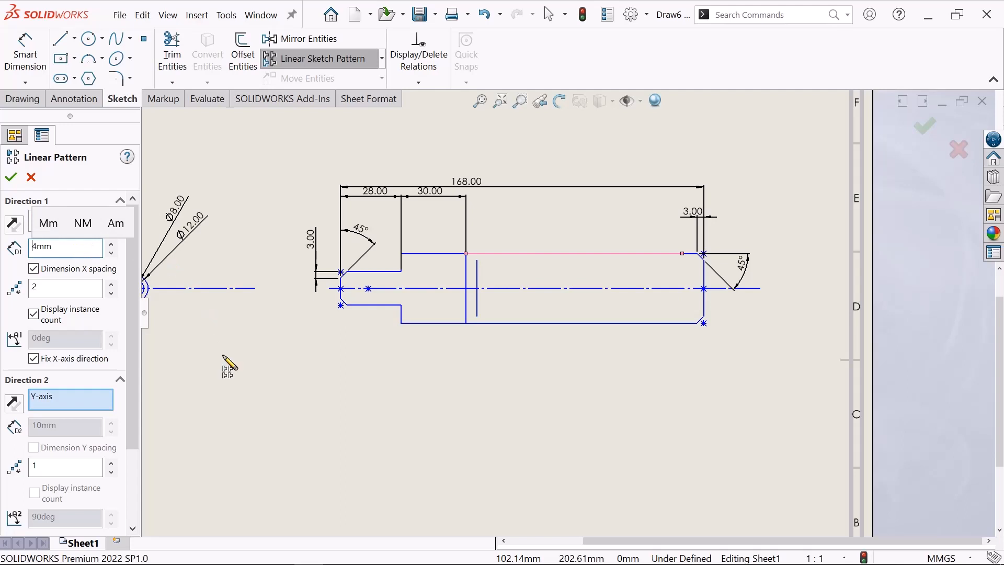
{"action": "left_click", "coordinate": [42, 288]}
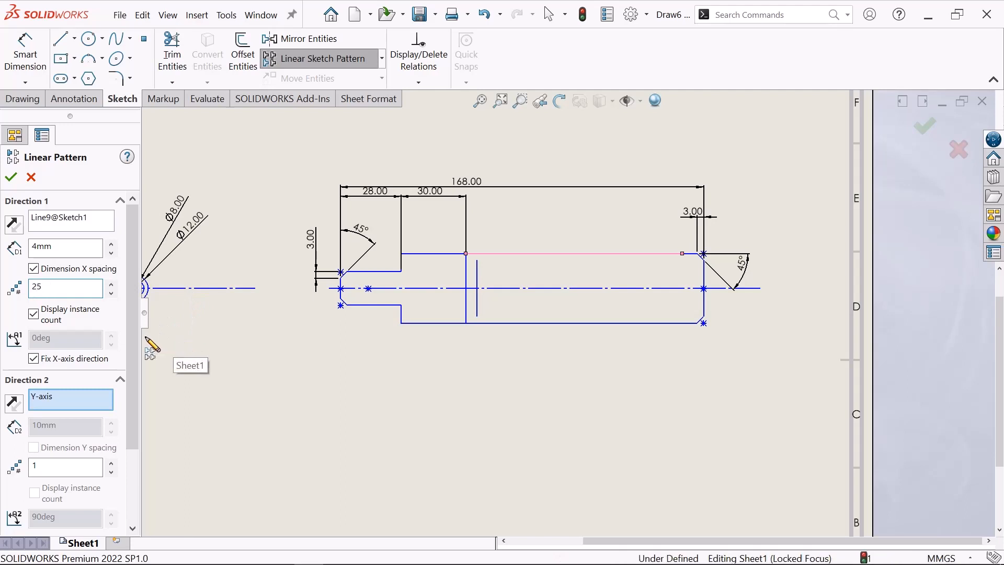
{"action": "left_click_drag", "start_coordinate": [134, 405], "coordinate": [138, 486]}
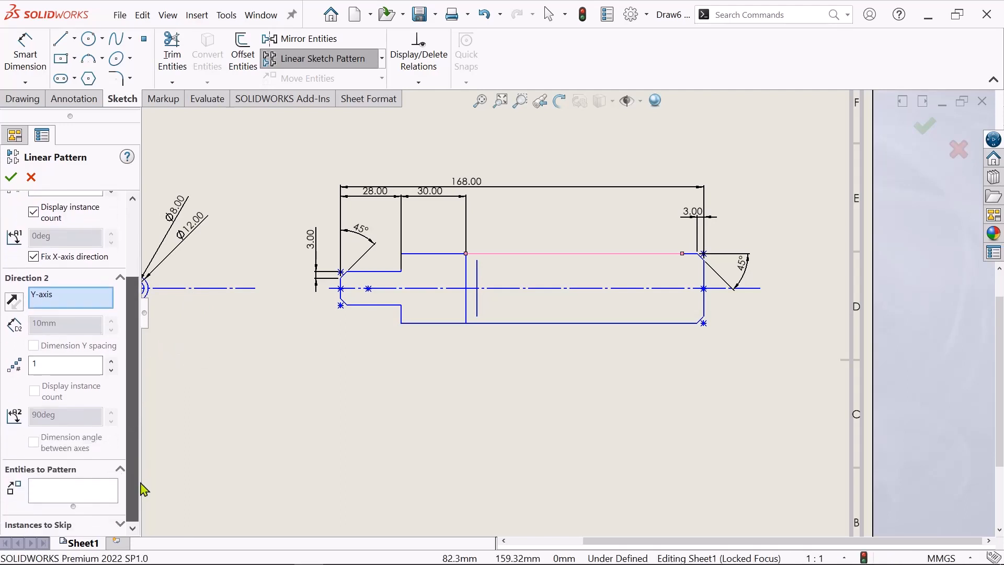
{"action": "left_click", "coordinate": [76, 496]}
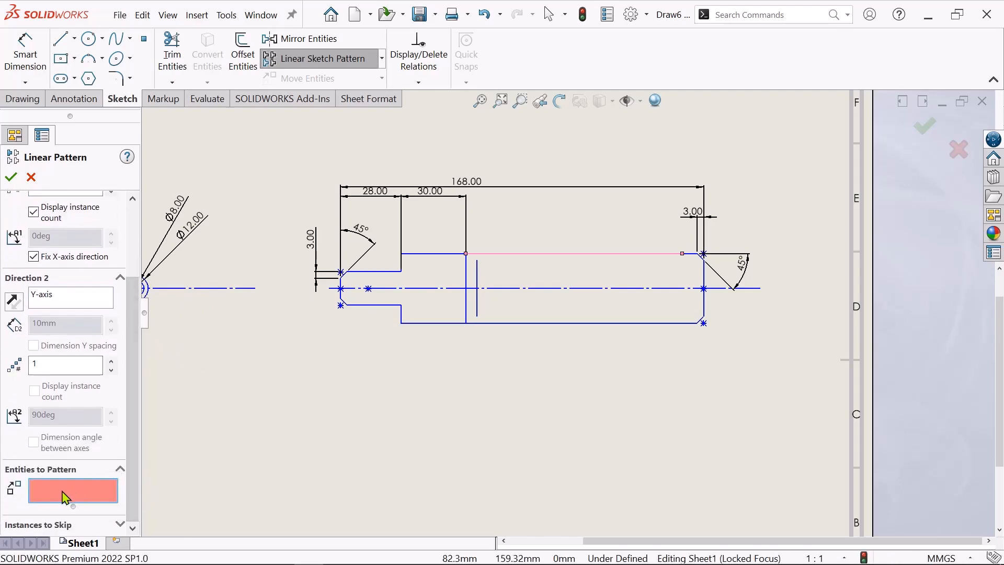
{"action": "left_click", "coordinate": [467, 275]}
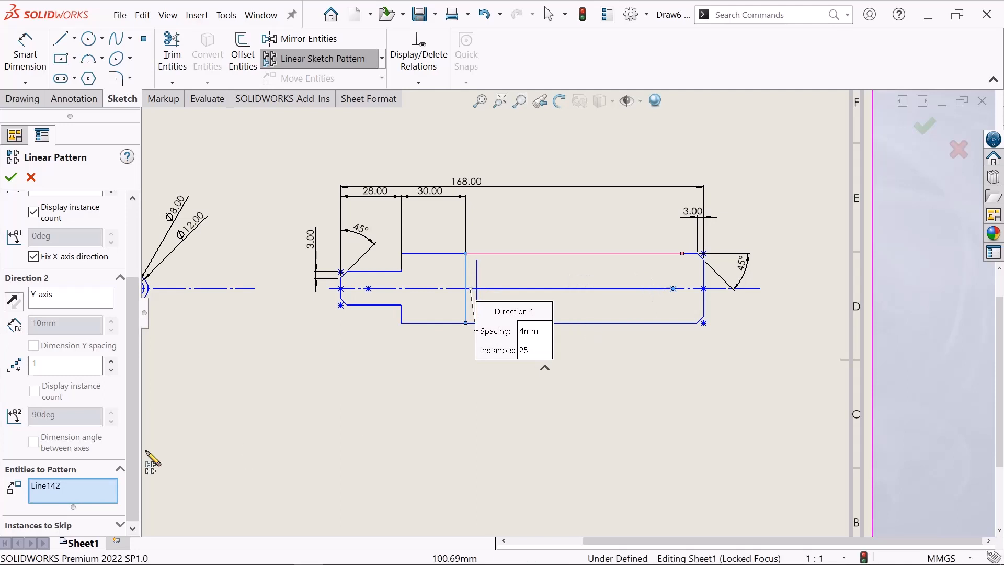
Set the linear pattern's spacing to 5 mm and create the pattern of vertical lines.
{"action": "scroll", "coordinate": [142, 218], "scroll_direction": "up", "scroll_amount": 3}
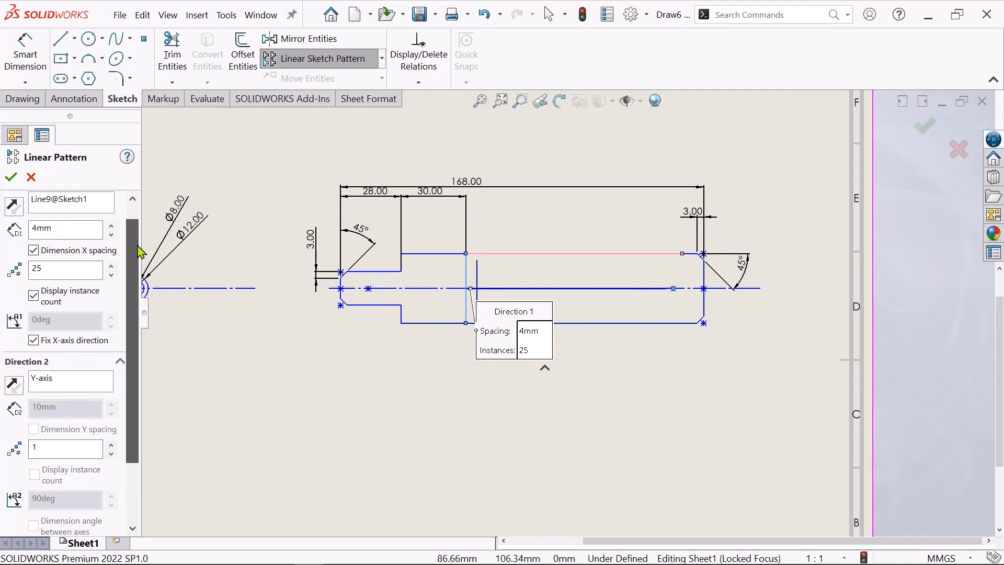
{"action": "double_click", "coordinate": [74, 246]}
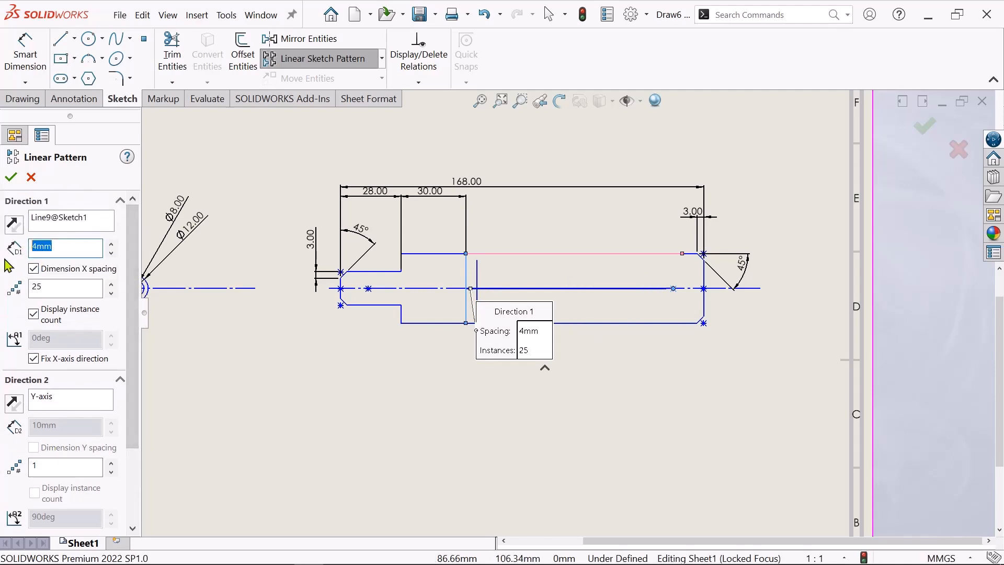
{"action": "type", "text": "5"}
{"action": "key", "text": "Return"}
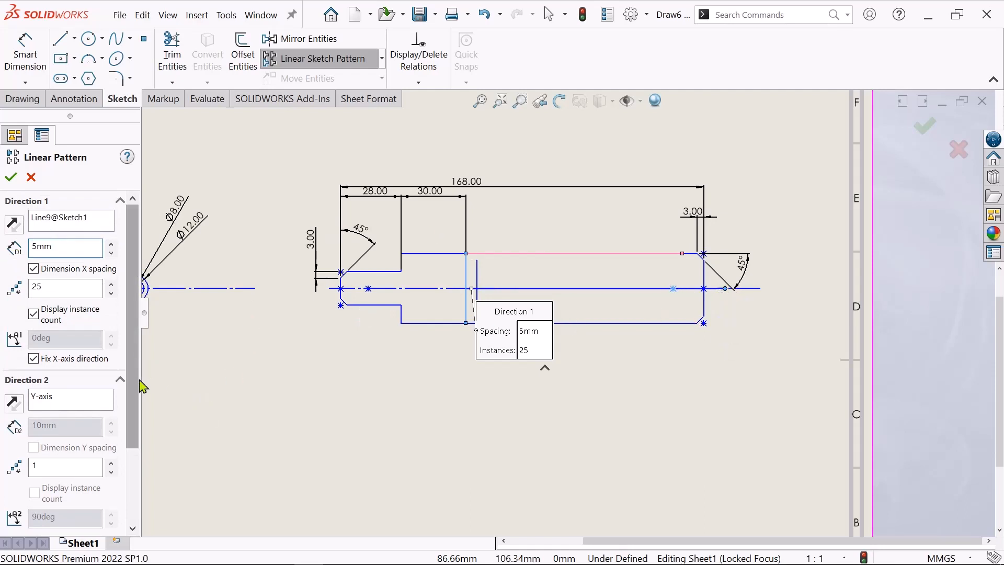
{"action": "mouse_move", "coordinate": [139, 381]}
{"action": "left_mouse_down"}
{"action": "mouse_move", "coordinate": [131, 448]}
{"action": "mouse_move", "coordinate": [139, 310]}
{"action": "left_mouse_up"}
{"action": "left_click", "coordinate": [11, 178]}
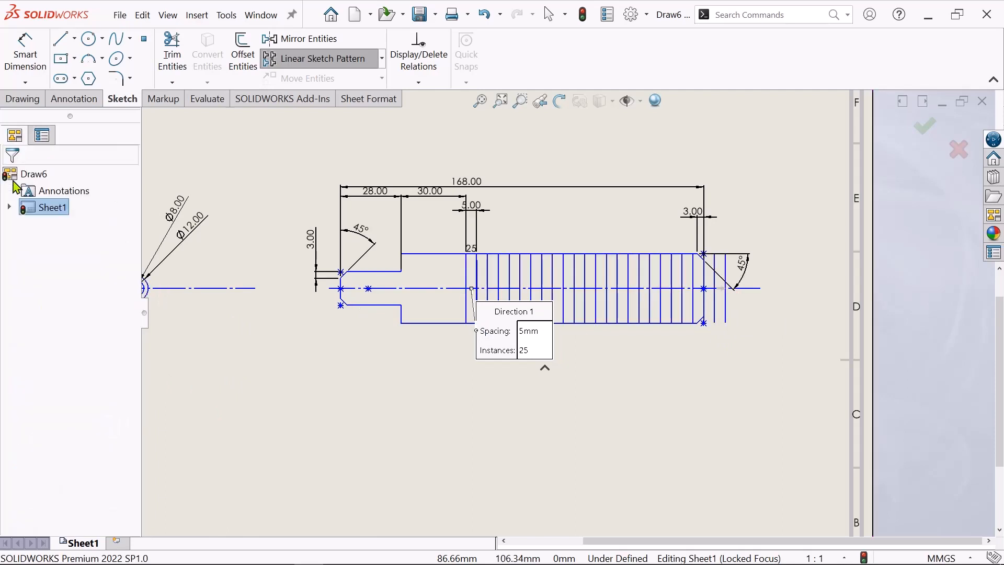
Delete the shorter vertical line that overlaps the first patterned line in the shaft's larger section.
{"action": "scroll", "coordinate": [592, 371], "scroll_direction": "down", "scroll_amount": 1}
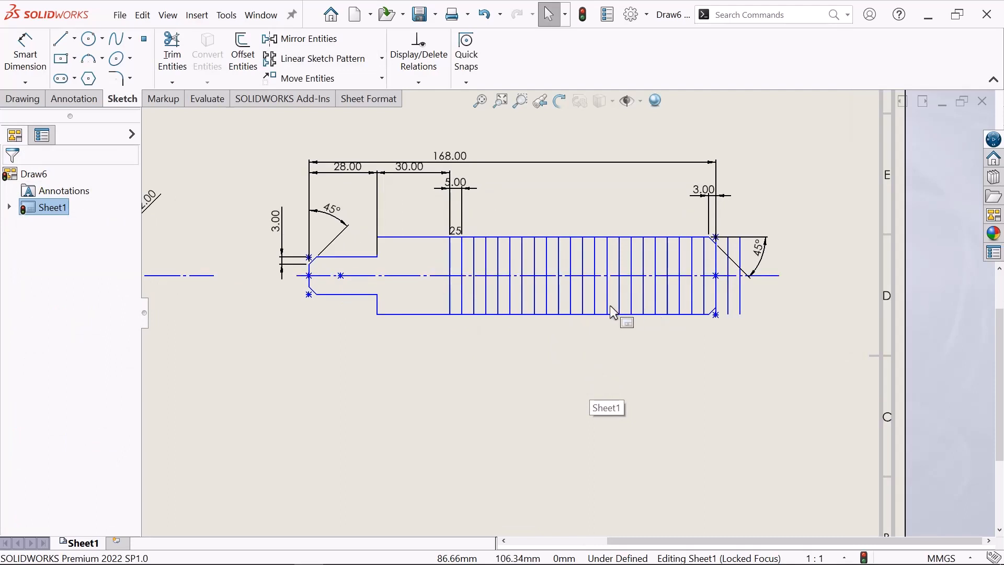
{"action": "scroll", "coordinate": [606, 310], "scroll_direction": "up", "scroll_amount": 1}
{"action": "scroll", "coordinate": [496, 283], "scroll_direction": "down", "scroll_amount": 2}
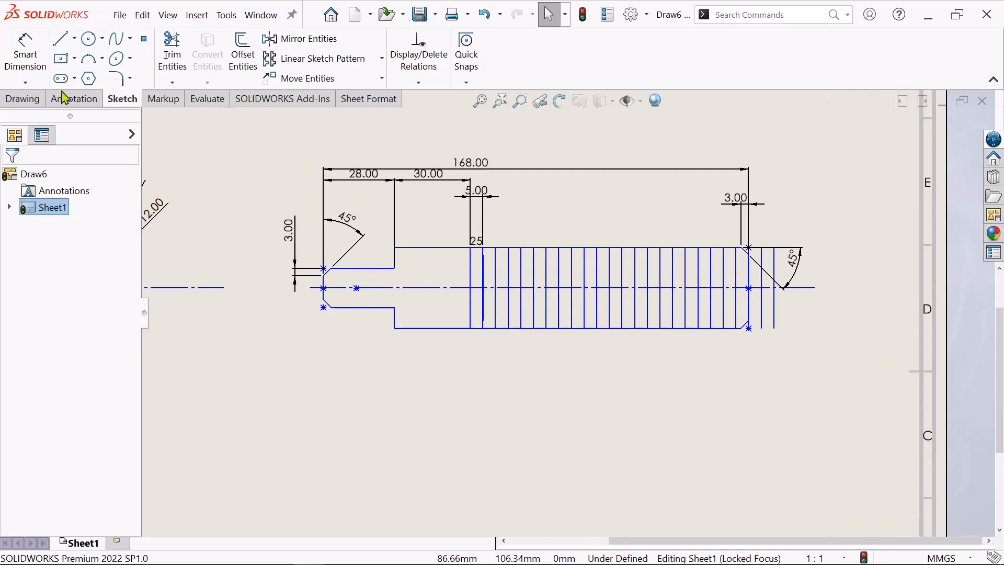
{"action": "left_click", "coordinate": [61, 41]}
{"action": "scroll", "coordinate": [490, 308], "scroll_direction": "down", "scroll_amount": 1}
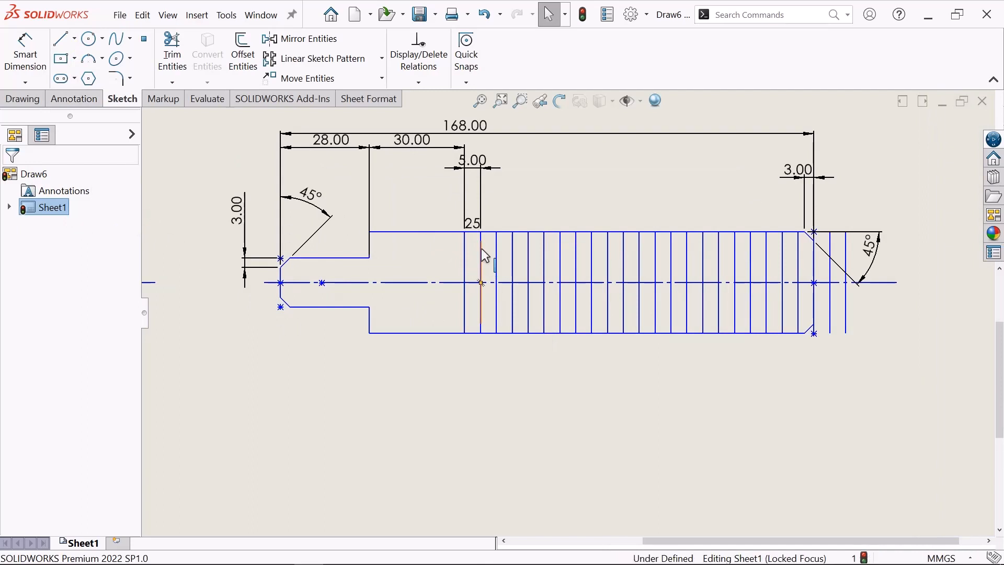
{"action": "left_click", "coordinate": [482, 256]}
{"action": "right_click", "coordinate": [481, 256]}
{"action": "left_click", "coordinate": [523, 375]}
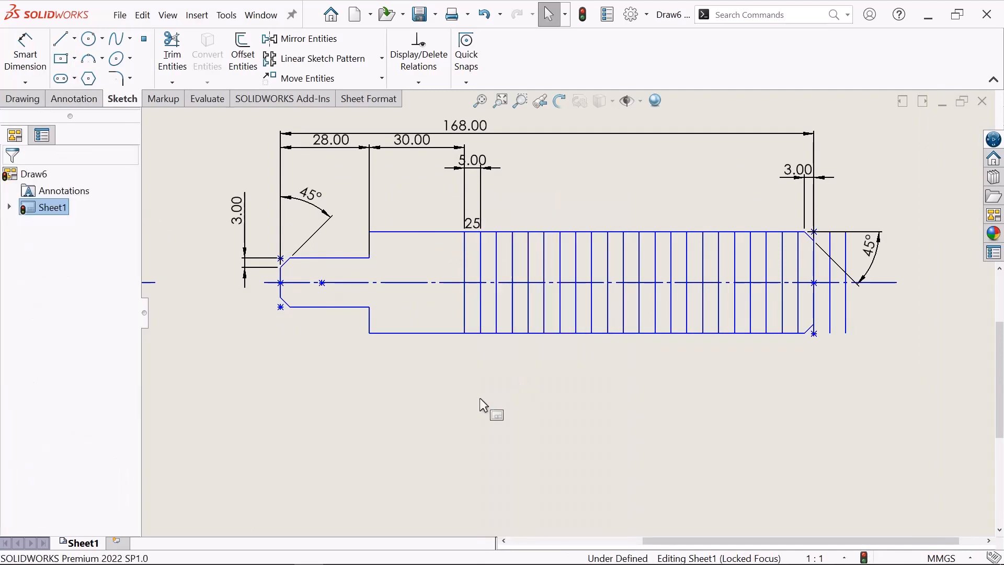
Draw a vertical line about 26 mm long inside the larger section, between the first two full-height patterned lines.
{"action": "scroll", "coordinate": [456, 372], "scroll_direction": "up", "scroll_amount": 2}
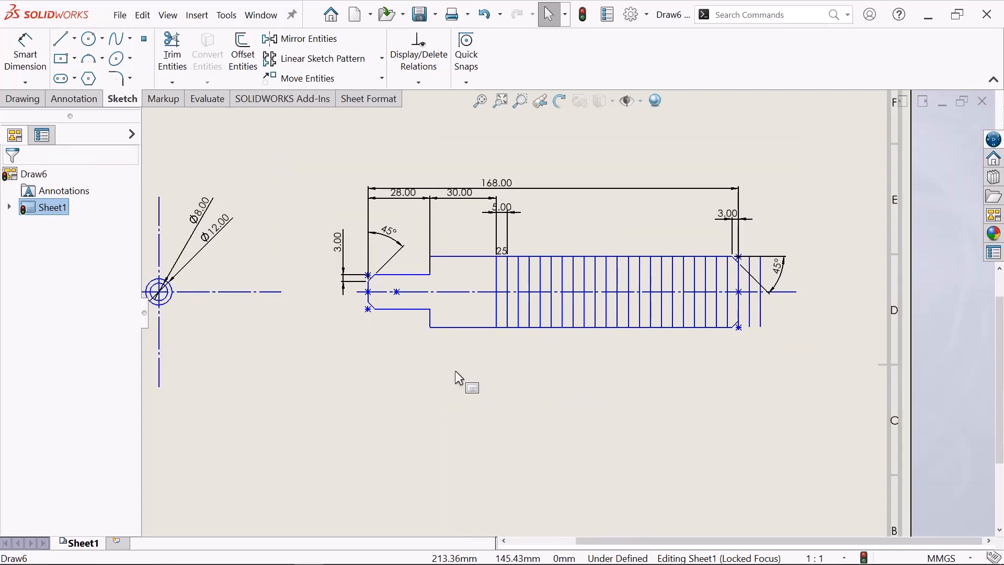
{"action": "scroll", "coordinate": [455, 372], "scroll_direction": "down", "scroll_amount": 1}
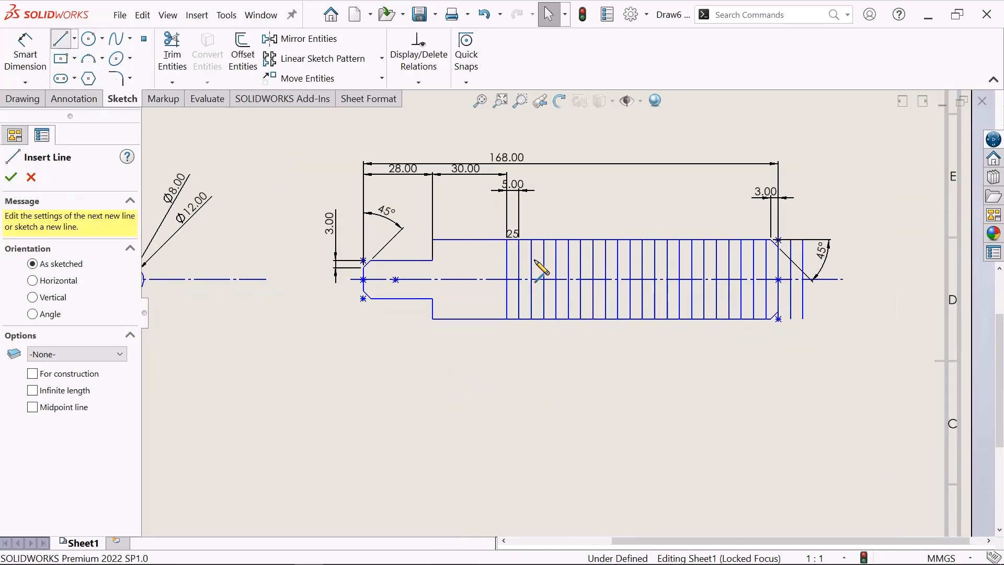
{"action": "scroll", "coordinate": [519, 255], "scroll_direction": "down", "scroll_amount": 1}
{"action": "left_click", "coordinate": [509, 248]}
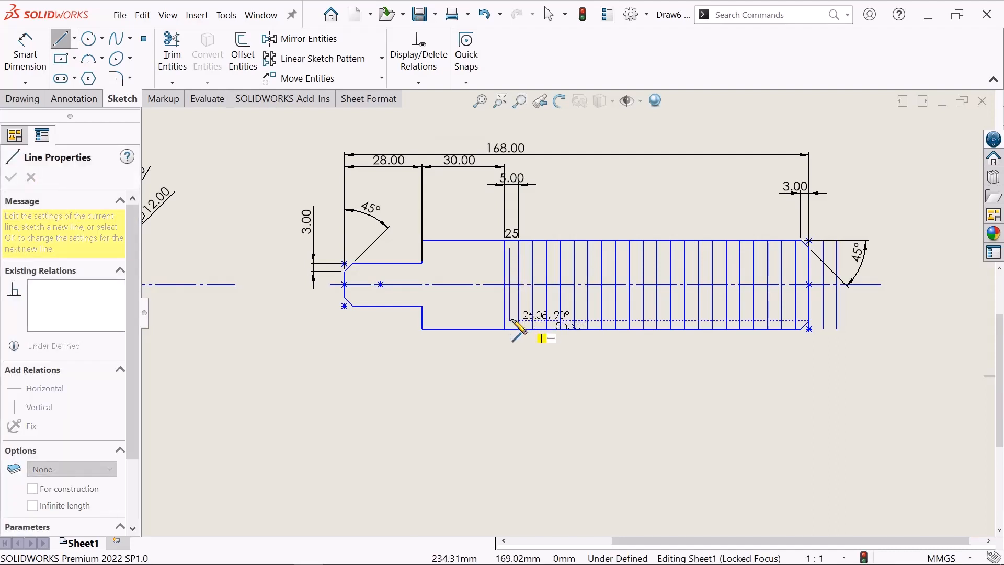
{"action": "left_click", "coordinate": [510, 320]}
{"action": "right_click", "coordinate": [533, 337]}
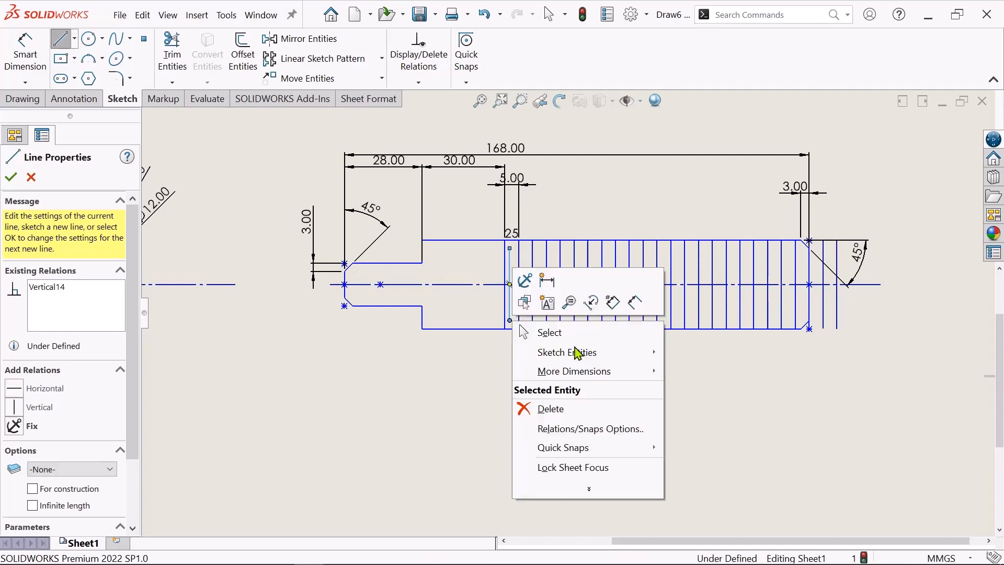
{"action": "left_click", "coordinate": [563, 331]}
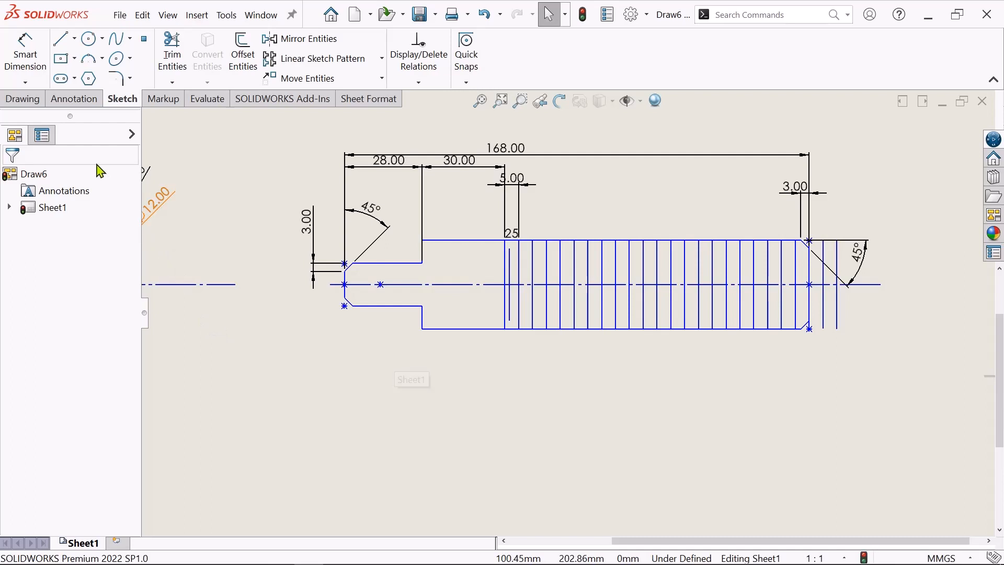
Start a linear sketch pattern directed along the larger section's upper edge with 5 mm spacing.
{"action": "left_click", "coordinate": [382, 59]}
{"action": "left_click", "coordinate": [333, 81]}
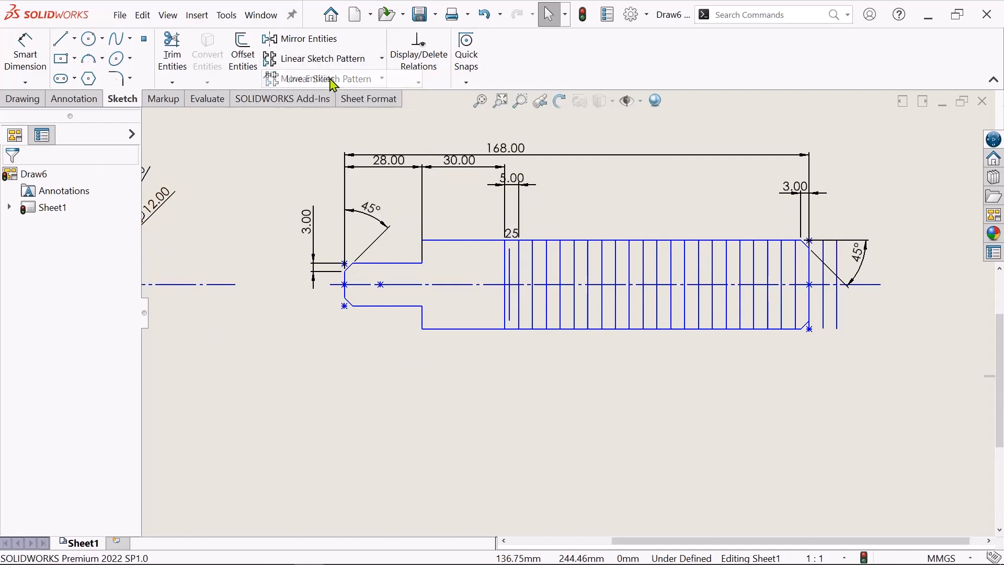
{"action": "left_click", "coordinate": [89, 226]}
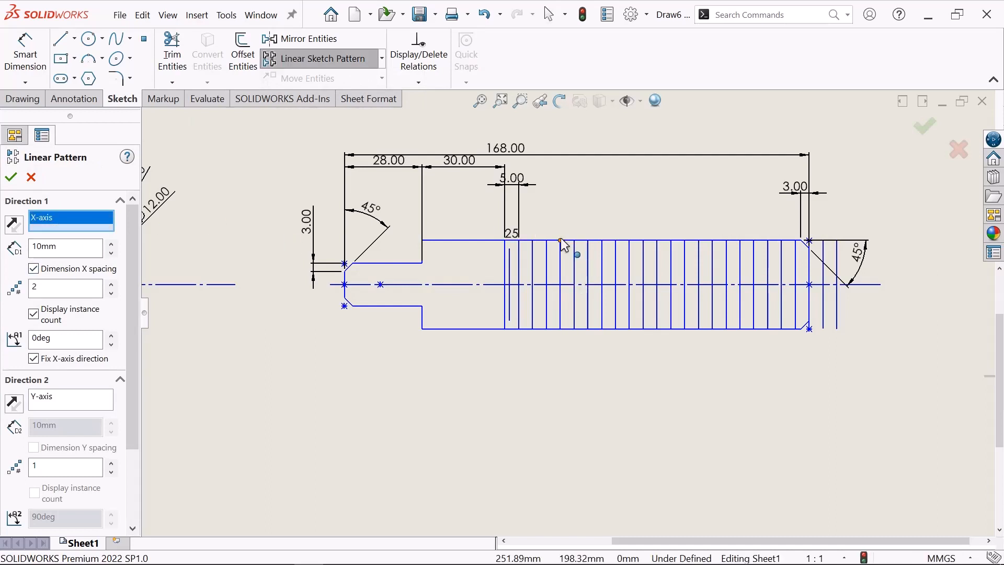
{"action": "left_click", "coordinate": [566, 241]}
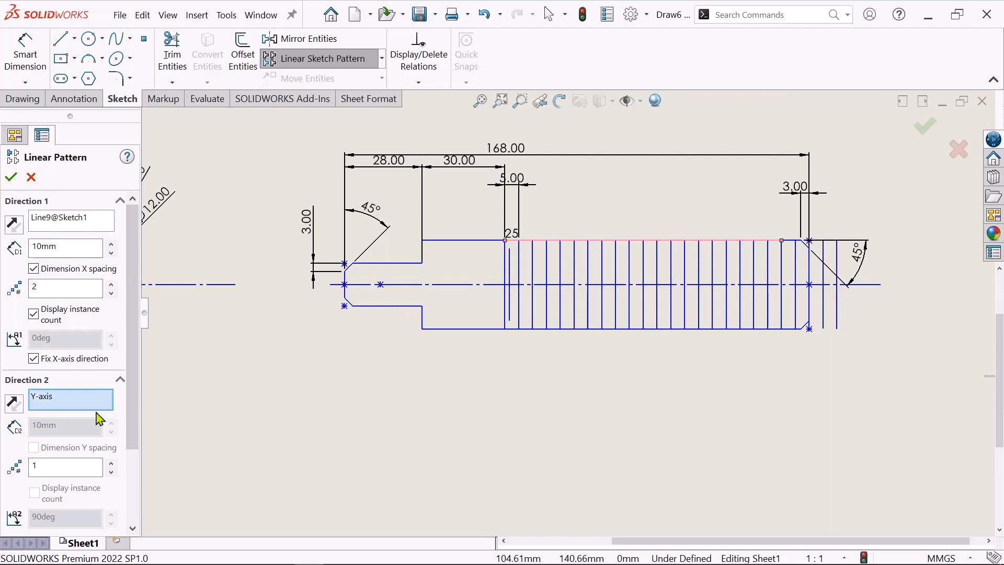
{"action": "double_click", "coordinate": [73, 246]}
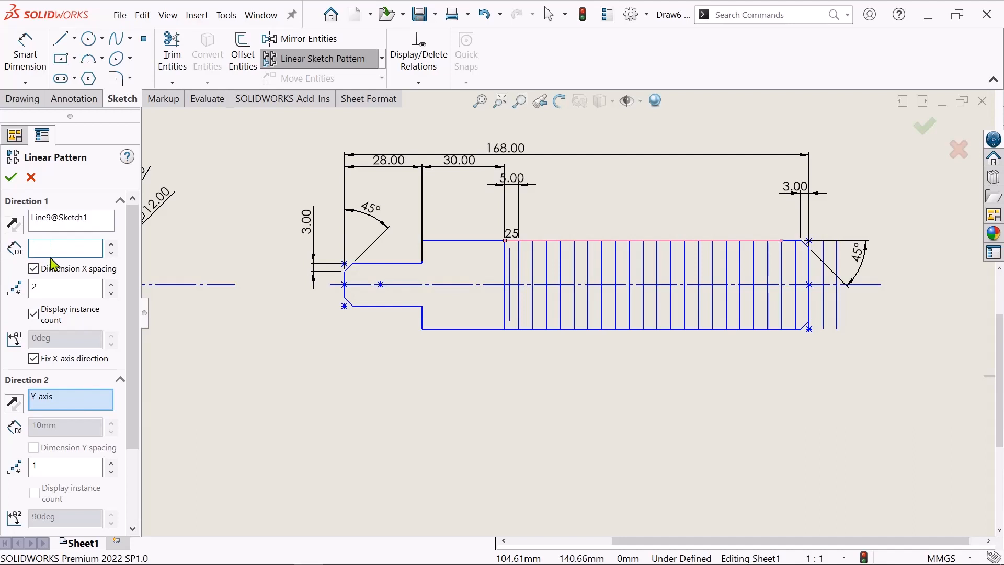
{"action": "type", "text": "4mm"}
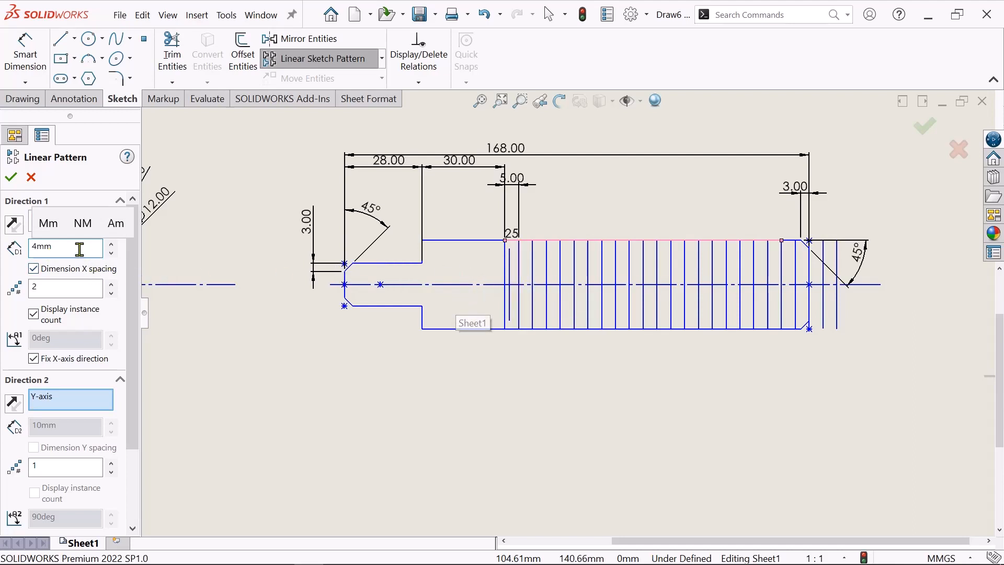
{"action": "left_click_drag", "start_coordinate": [51, 249], "coordinate": [30, 250]}
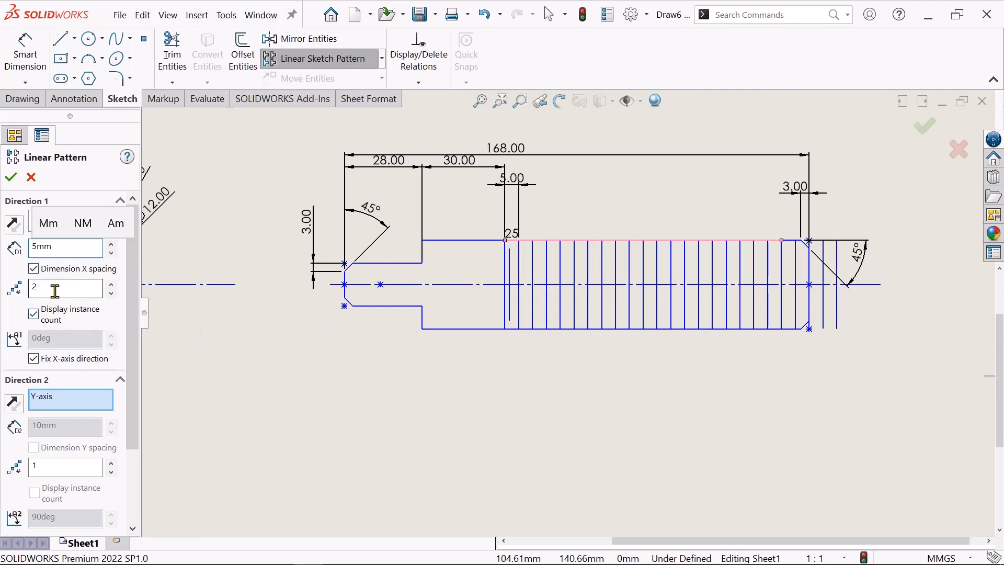
Set 25 instances and create the pattern from the short vertical line between the first two full-height lines.
{"action": "left_click_drag", "start_coordinate": [55, 290], "coordinate": [3, 302]}
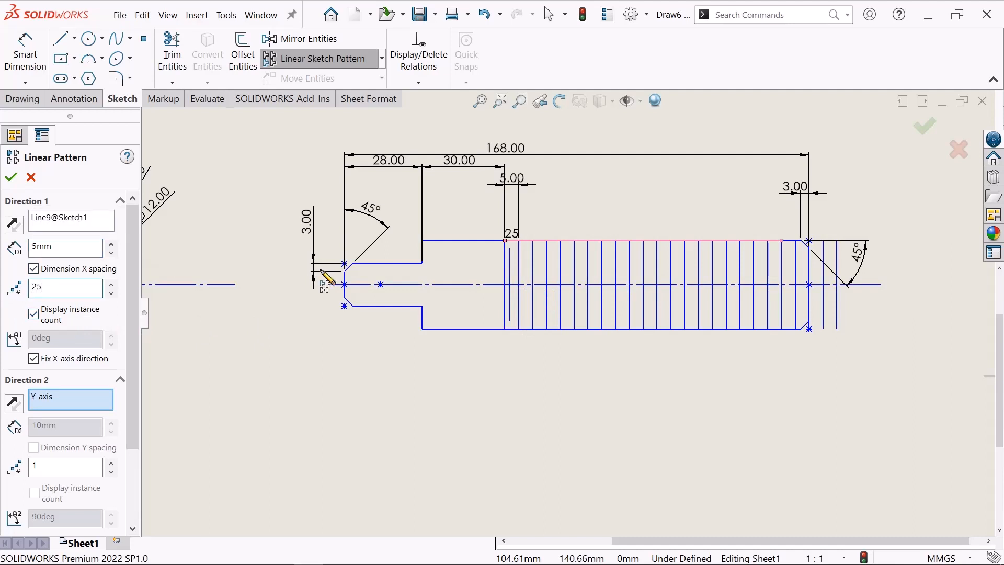
{"action": "scroll", "coordinate": [139, 366], "scroll_direction": "down", "scroll_amount": 2}
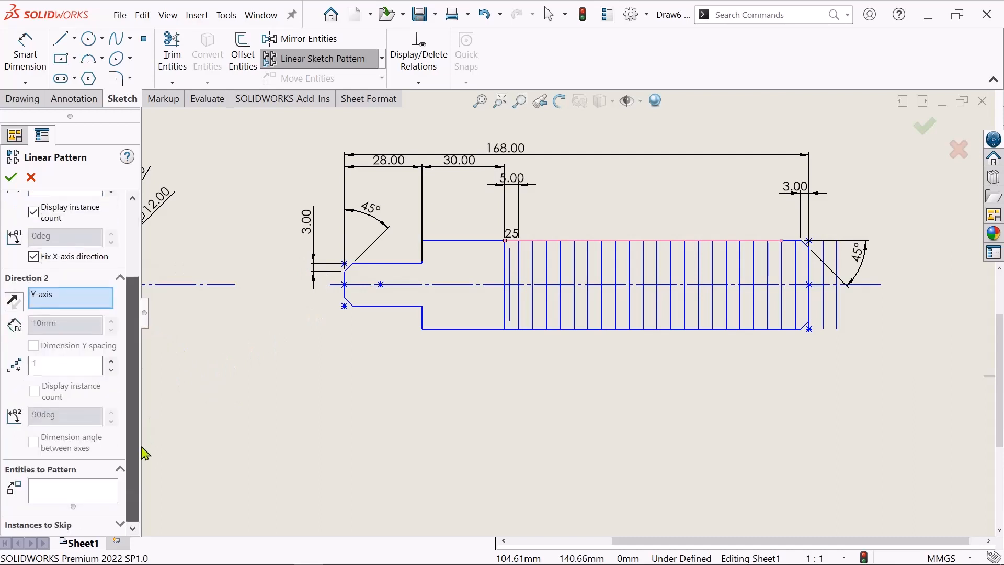
{"action": "left_click", "coordinate": [61, 493]}
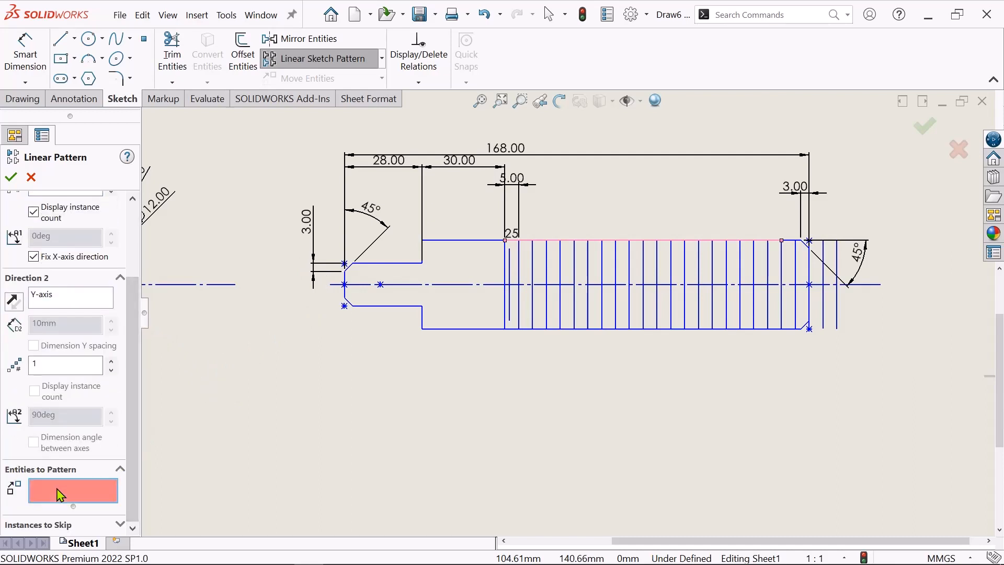
{"action": "left_click", "coordinate": [511, 266]}
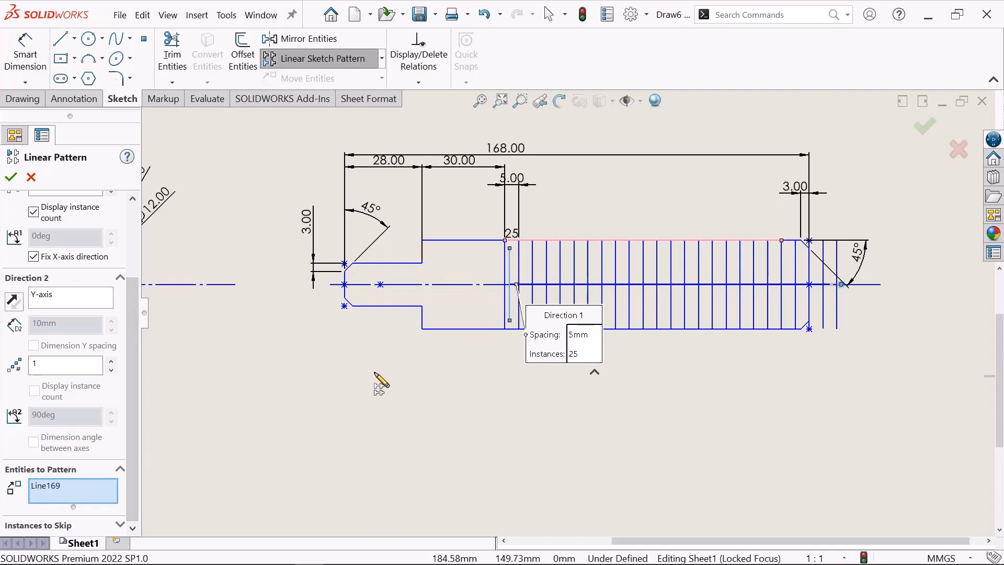
{"action": "left_click", "coordinate": [11, 179]}
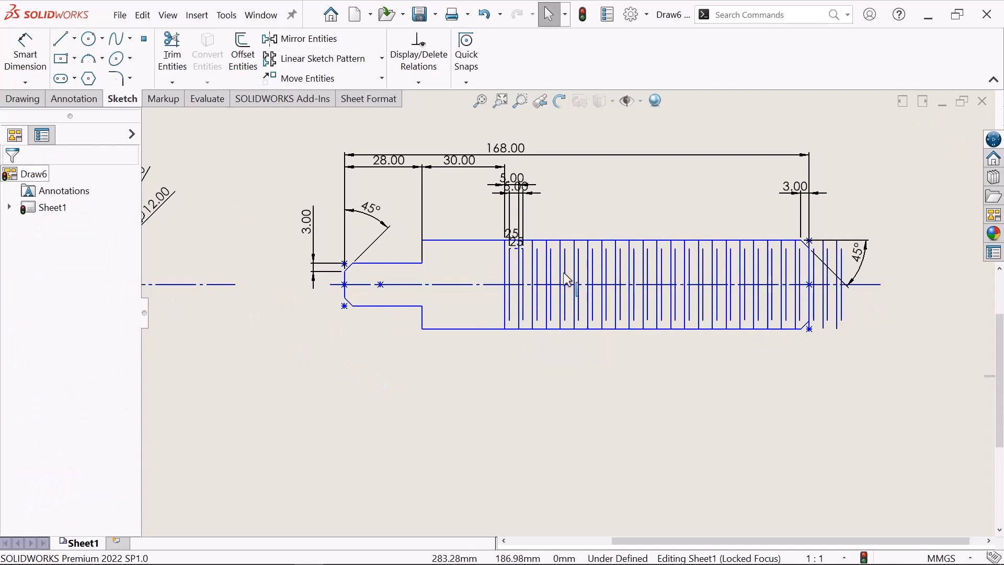
{"action": "scroll", "coordinate": [548, 374], "scroll_direction": "down", "scroll_amount": 1}
{"action": "scroll", "coordinate": [548, 375], "scroll_direction": "up", "scroll_amount": 1}
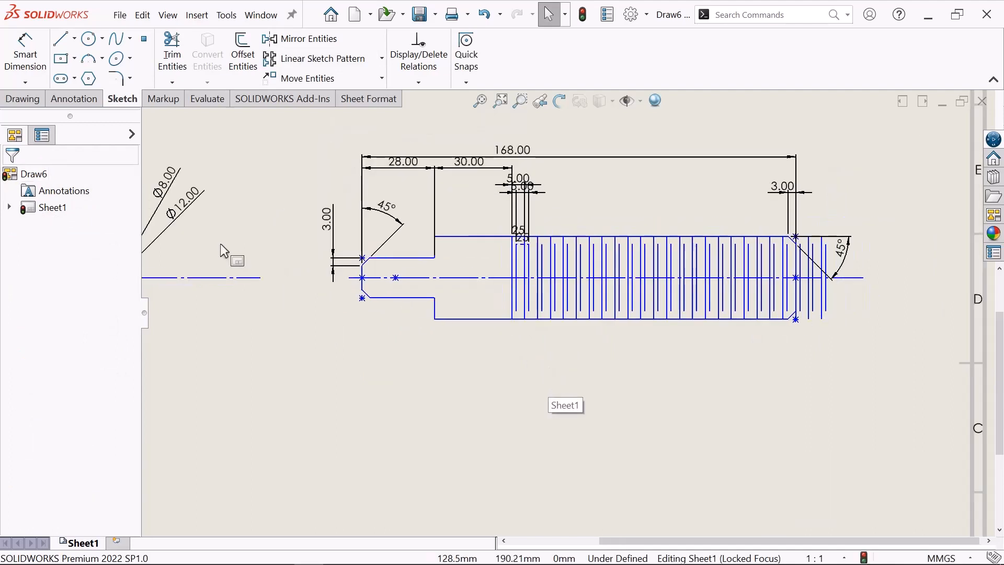
{"action": "scroll", "coordinate": [682, 319], "scroll_direction": "up", "scroll_amount": 1}
{"action": "scroll", "coordinate": [684, 318], "scroll_direction": "down", "scroll_amount": 2}
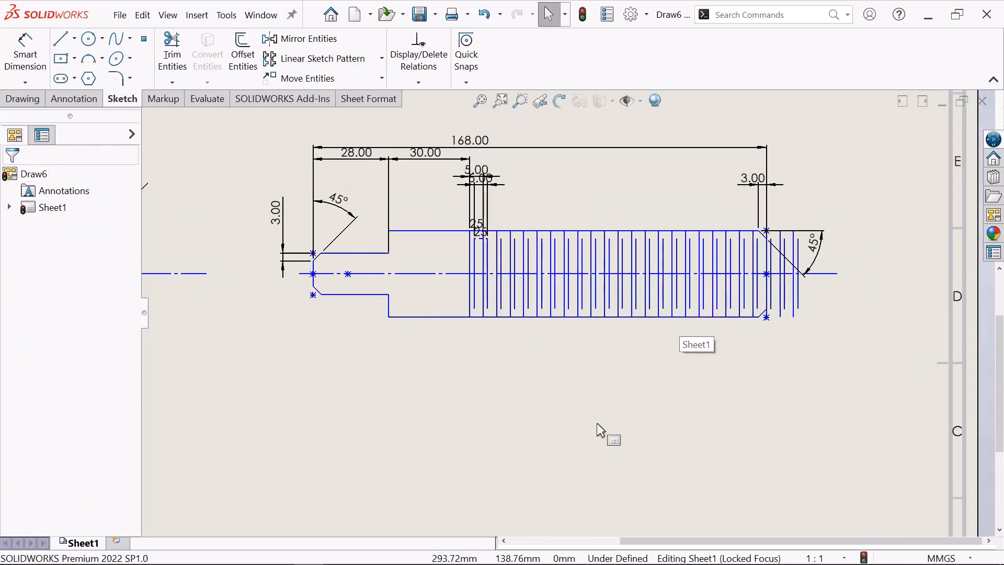
{"action": "right_click", "coordinate": [406, 408]}
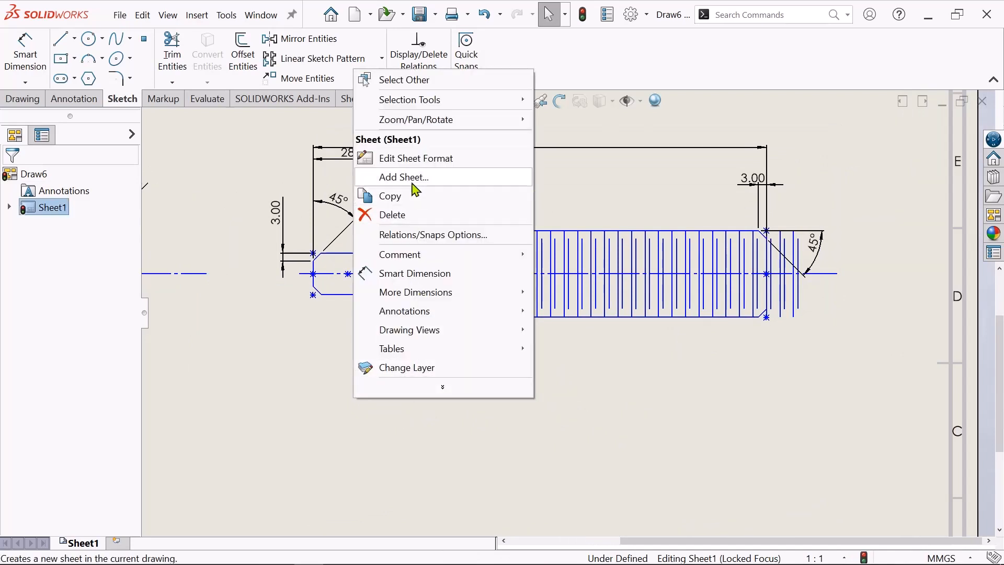
{"action": "left_click", "coordinate": [261, 148]}
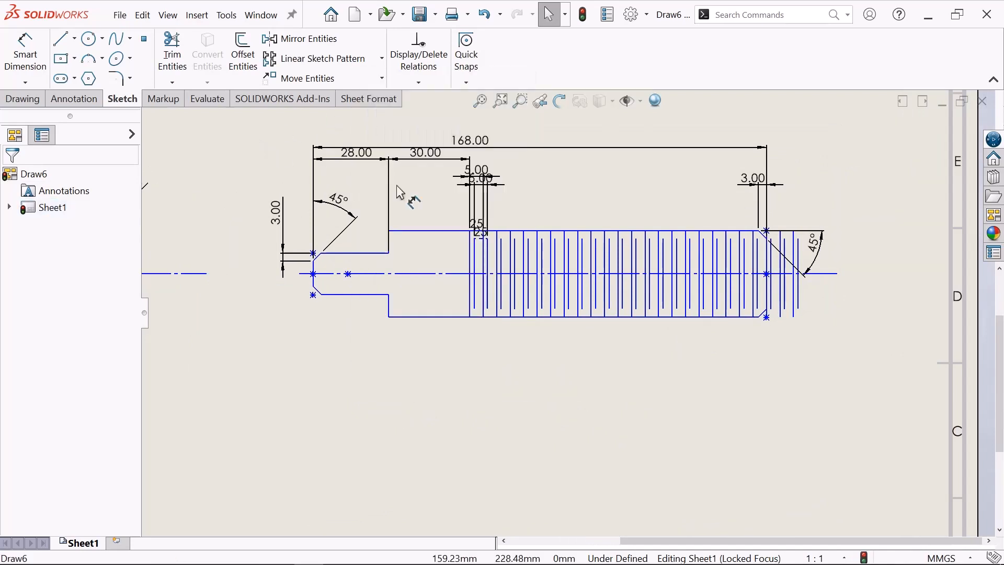
Power trim all patterned vertical lines that extend beyond the shaft's chamfered larger free end.
{"action": "scroll", "coordinate": [887, 263], "scroll_direction": "down", "scroll_amount": 2}
{"action": "scroll", "coordinate": [724, 341], "scroll_direction": "down", "scroll_amount": 1}
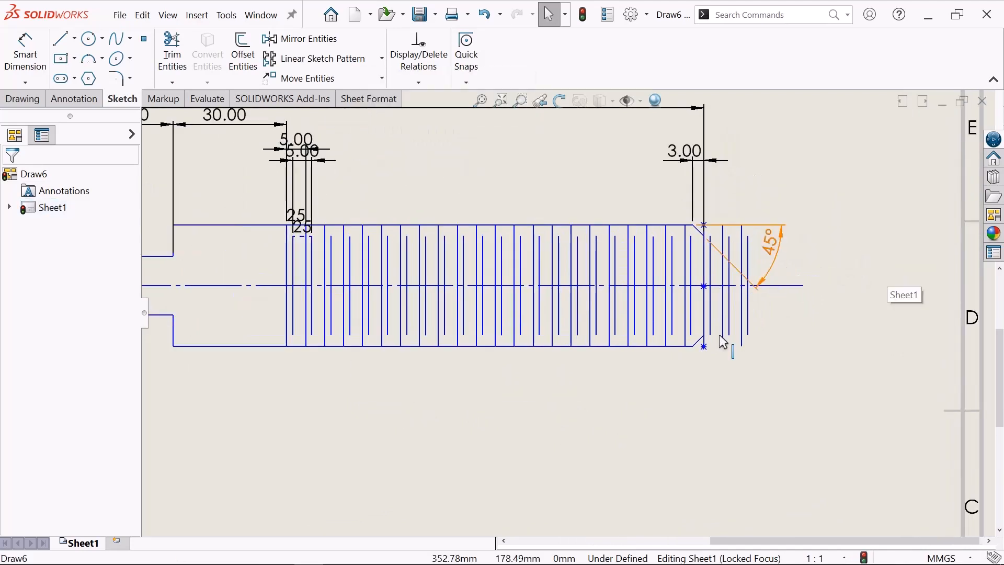
{"action": "scroll", "coordinate": [717, 344], "scroll_direction": "down", "scroll_amount": 1}
{"action": "scroll", "coordinate": [700, 321], "scroll_direction": "down", "scroll_amount": 1}
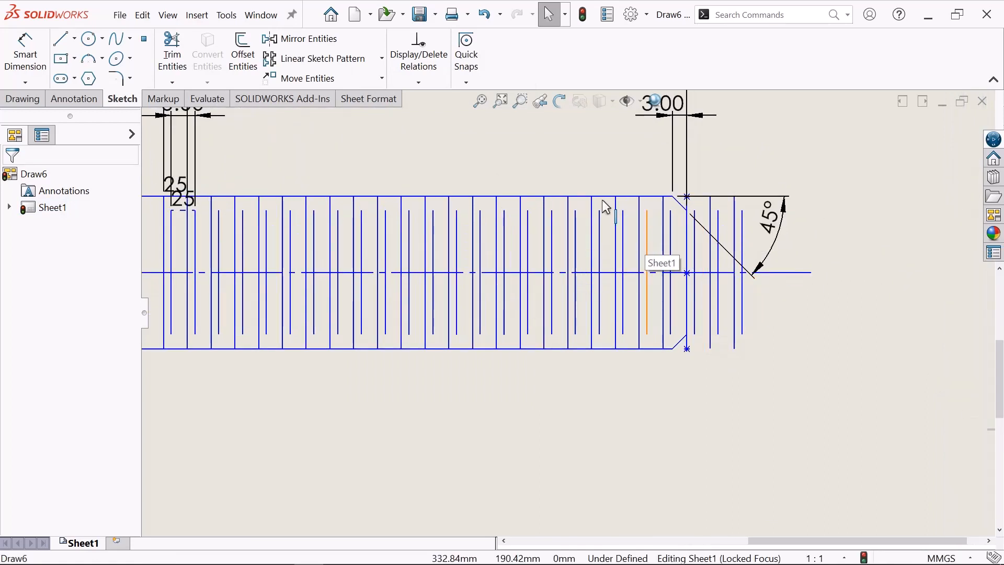
{"action": "left_click", "coordinate": [171, 56]}
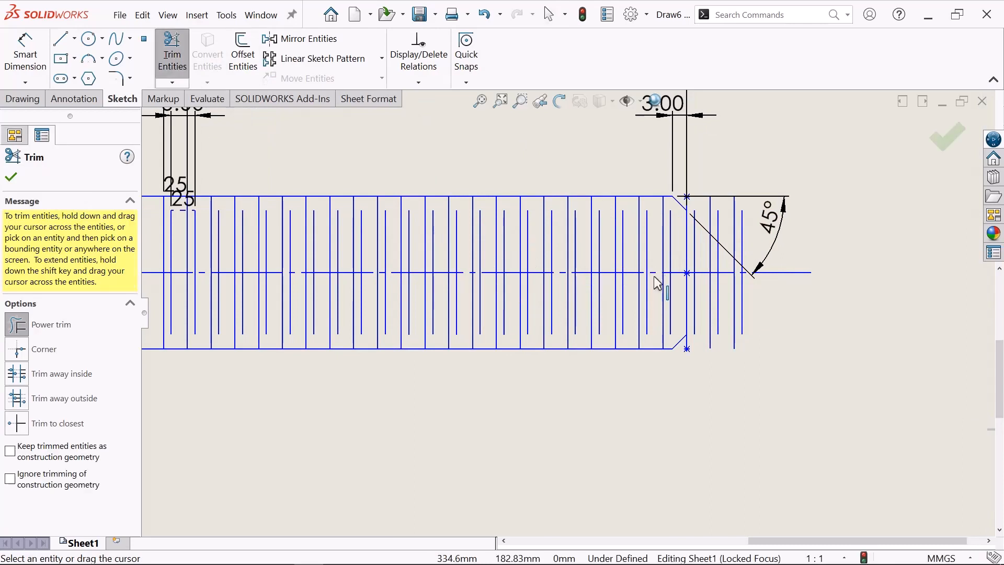
{"action": "scroll", "coordinate": [657, 282], "scroll_direction": "down", "scroll_amount": 1}
{"action": "left_click_drag", "start_coordinate": [778, 323], "coordinate": [695, 327]}
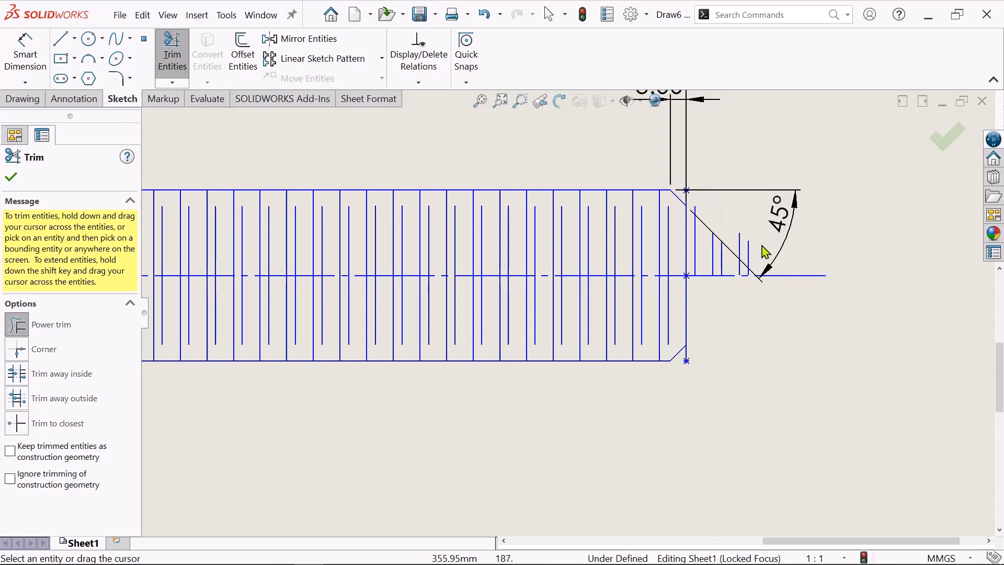
{"action": "left_click_drag", "start_coordinate": [756, 246], "coordinate": [701, 265]}
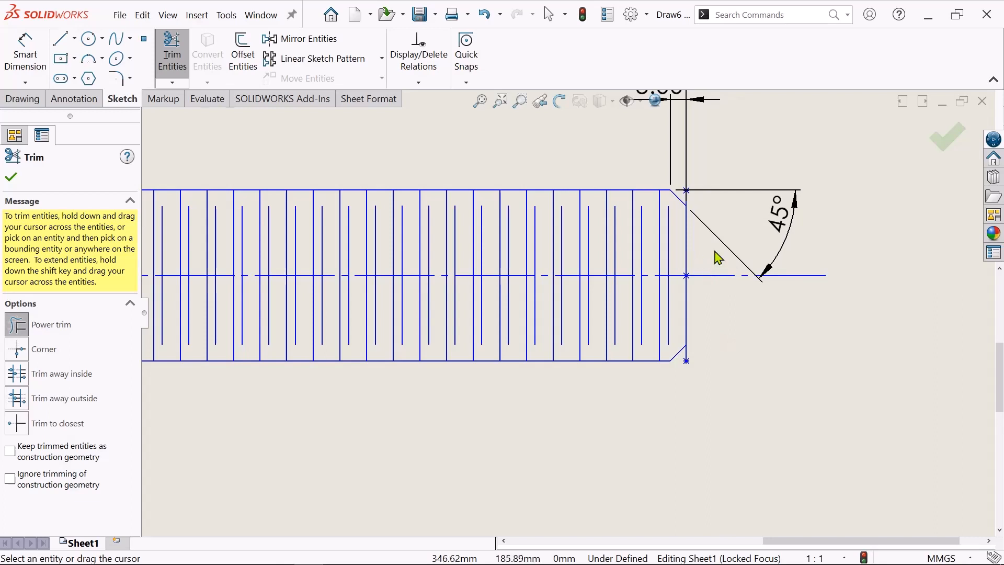
{"action": "scroll", "coordinate": [763, 356], "scroll_direction": "up", "scroll_amount": 3}
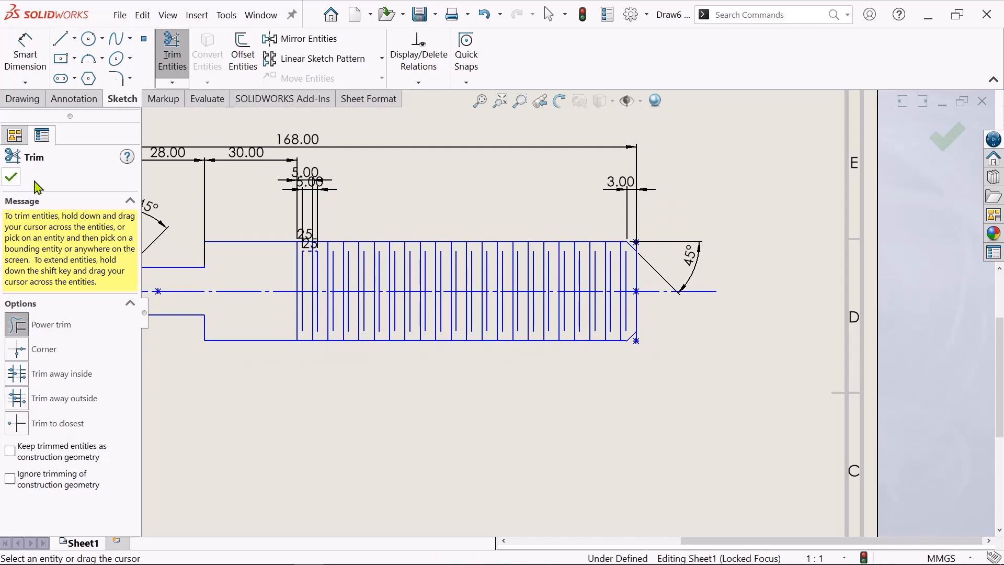
{"action": "left_click", "coordinate": [17, 179]}
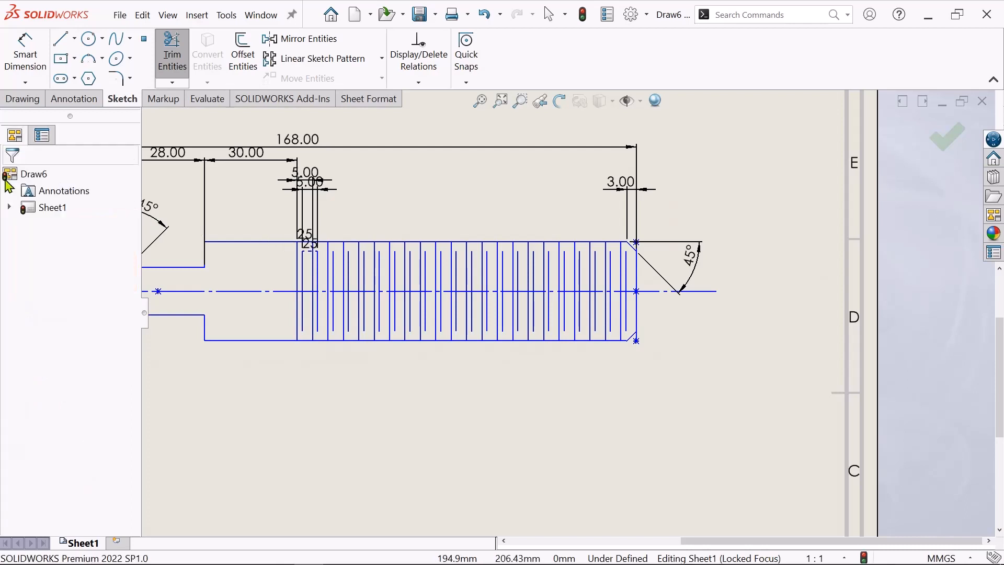
Draw a vertical line about 15 mm long across the smaller section, from upper to lower edge just beyond the chamfer.
{"action": "scroll", "coordinate": [299, 323], "scroll_direction": "up", "scroll_amount": 3}
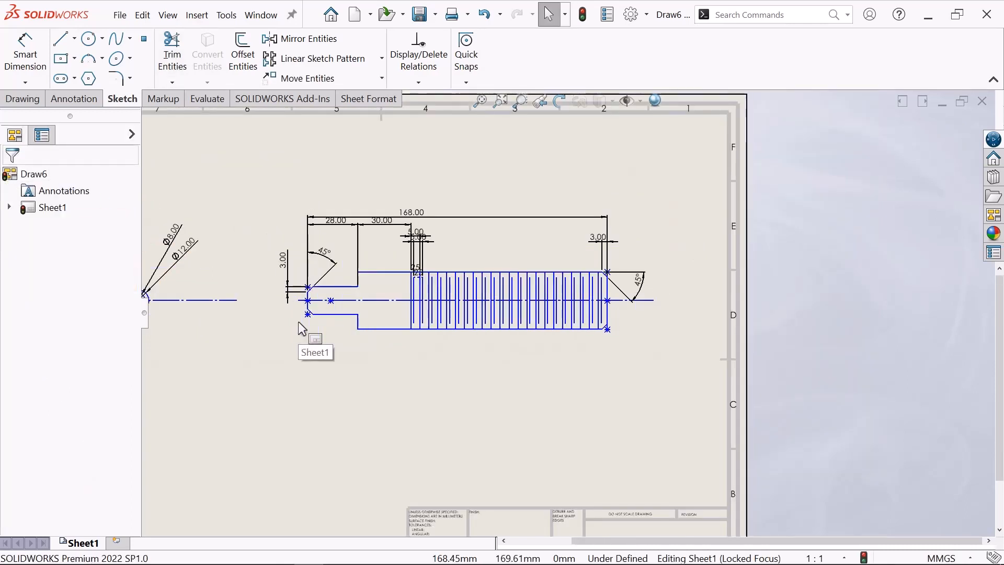
{"action": "scroll", "coordinate": [299, 322], "scroll_direction": "down", "scroll_amount": 2}
{"action": "scroll", "coordinate": [396, 284], "scroll_direction": "down", "scroll_amount": 2}
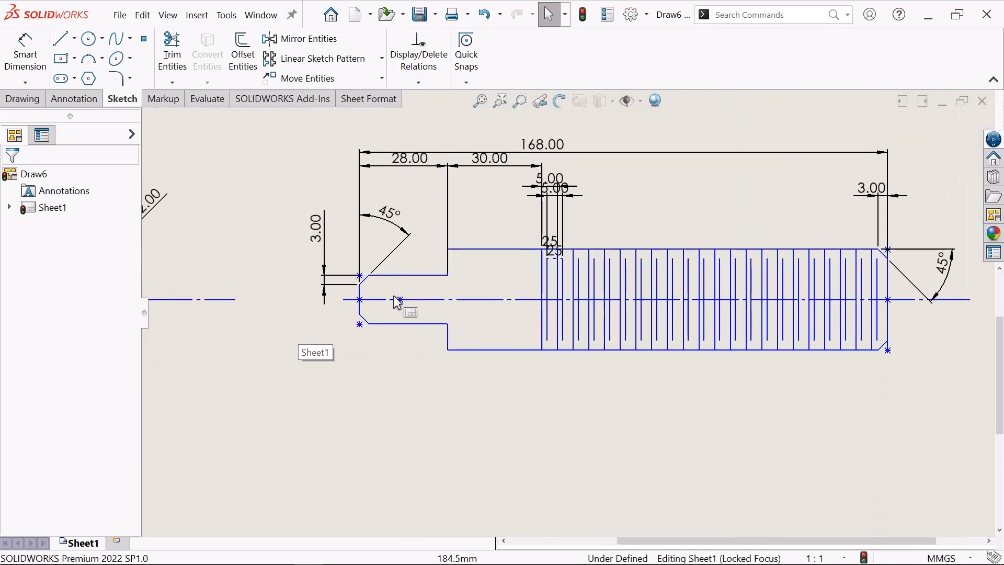
{"action": "left_click", "coordinate": [60, 38]}
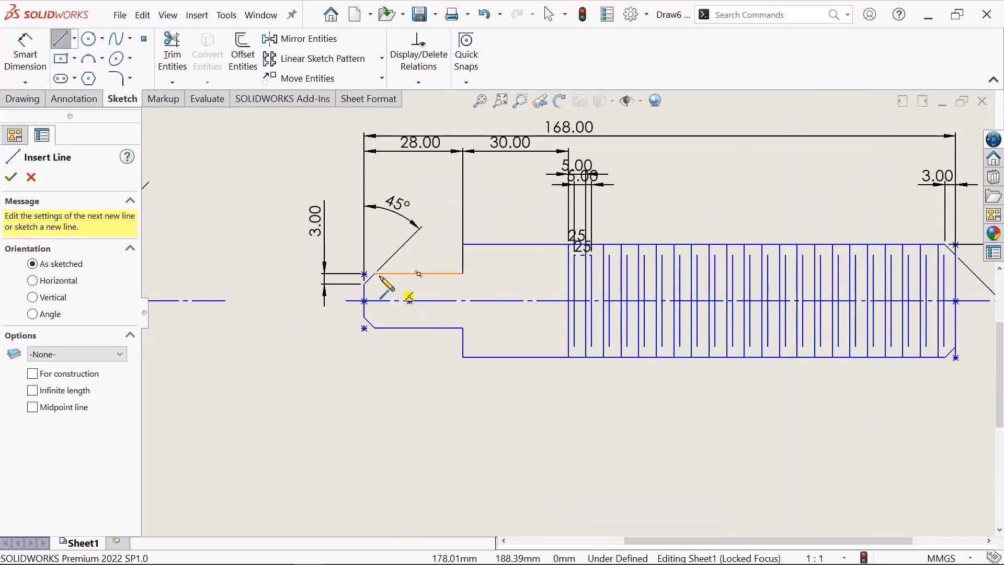
{"action": "left_click", "coordinate": [409, 300]}
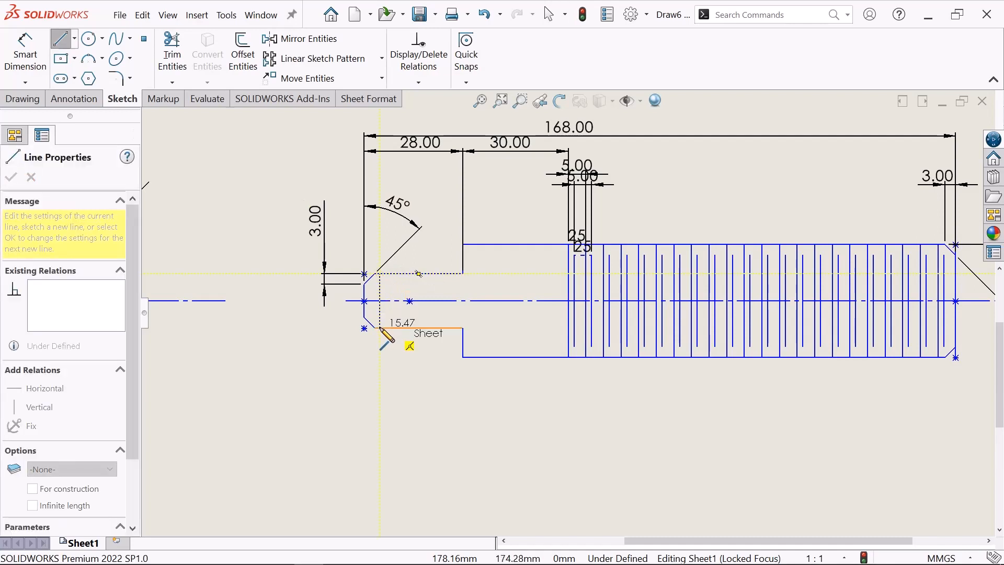
{"action": "left_click", "coordinate": [380, 328]}
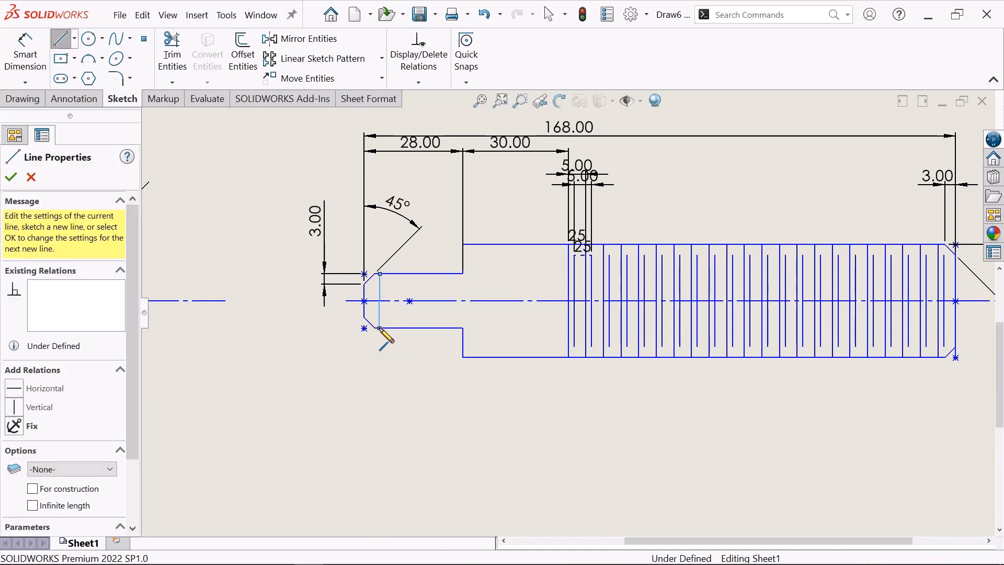
{"action": "right_click", "coordinate": [379, 328]}
{"action": "left_click", "coordinate": [418, 340]}
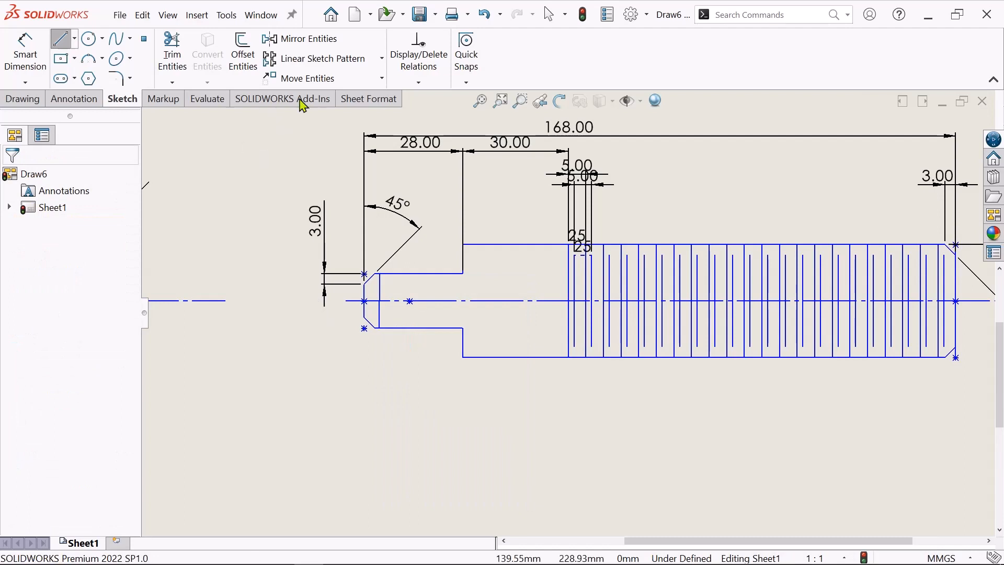
Create a linear sketch pattern of the vertical line beside the smaller section's chamfer along its upper edge, with 5 mm spacing and 5 instances.
{"action": "left_click", "coordinate": [382, 58]}
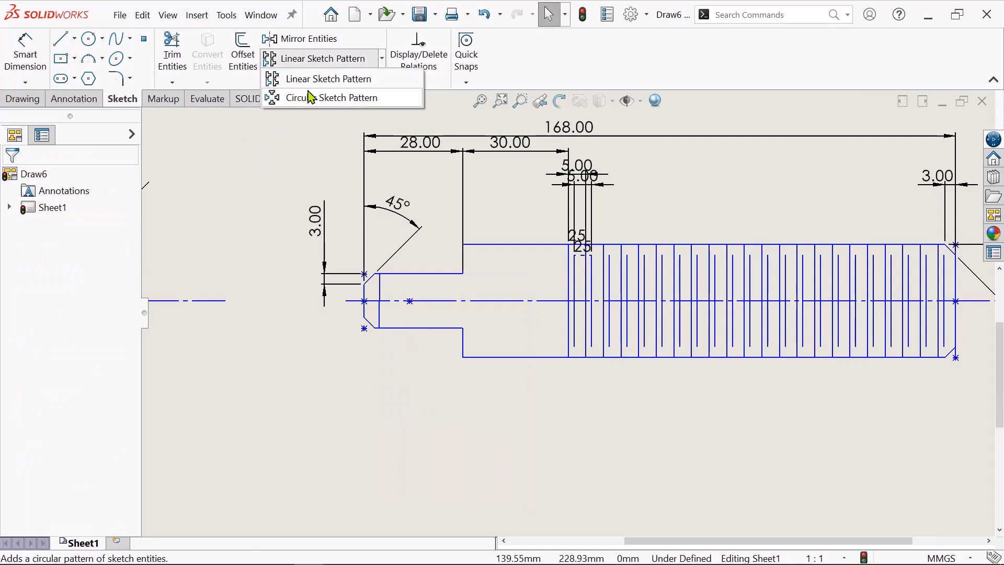
{"action": "left_click", "coordinate": [336, 84]}
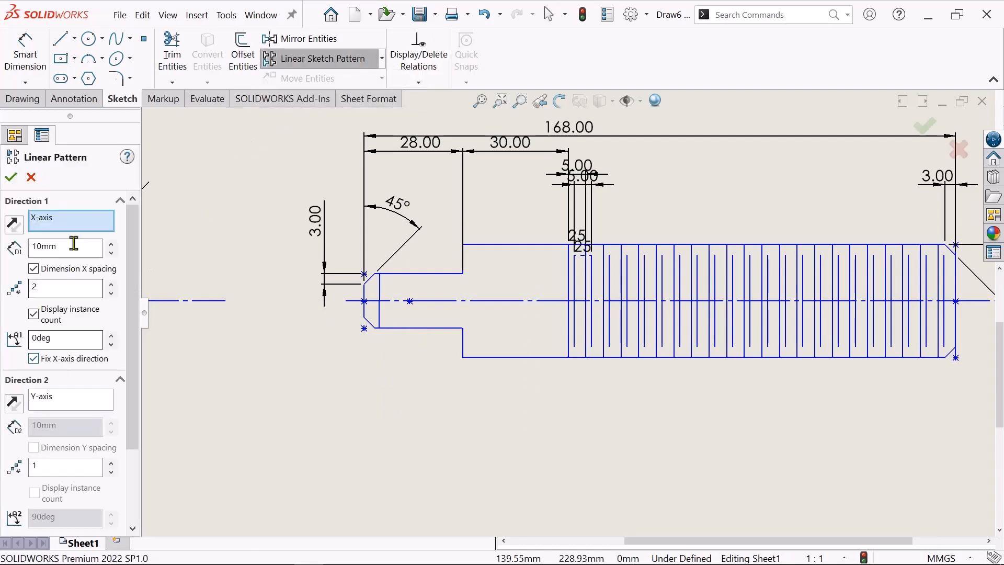
{"action": "left_click", "coordinate": [395, 277]}
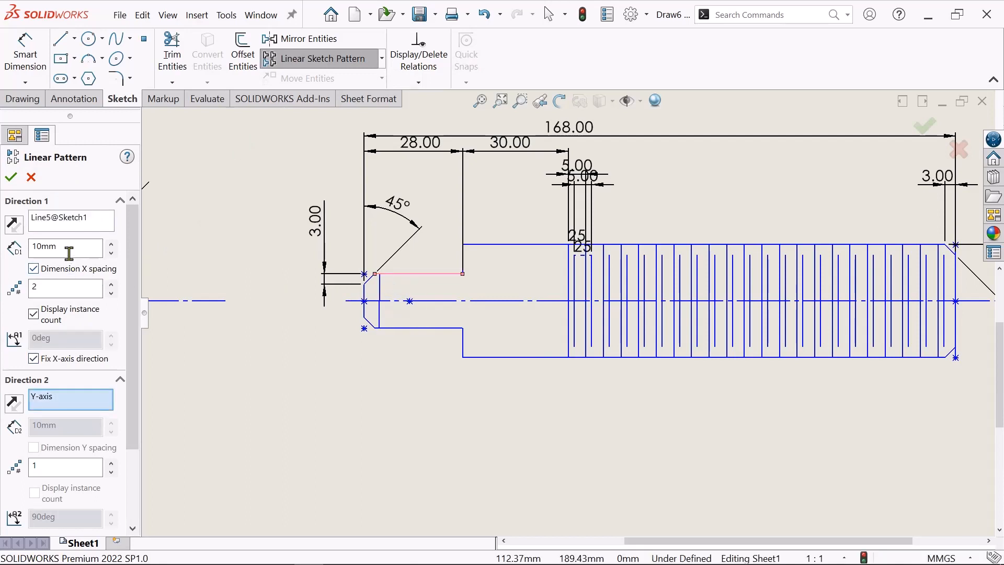
{"action": "left_click_drag", "start_coordinate": [69, 253], "coordinate": [2, 248]}
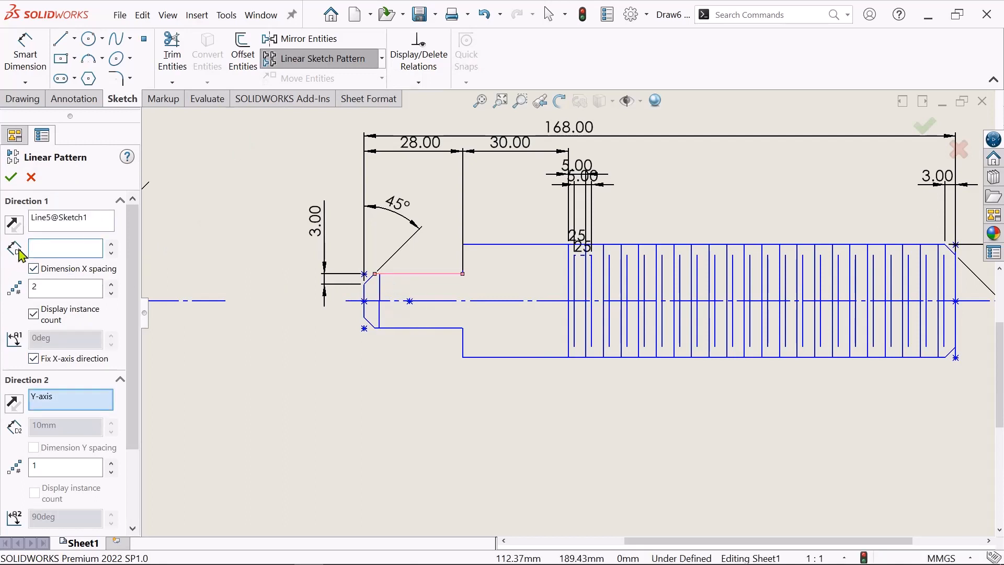
{"action": "type", "text": "5mm"}
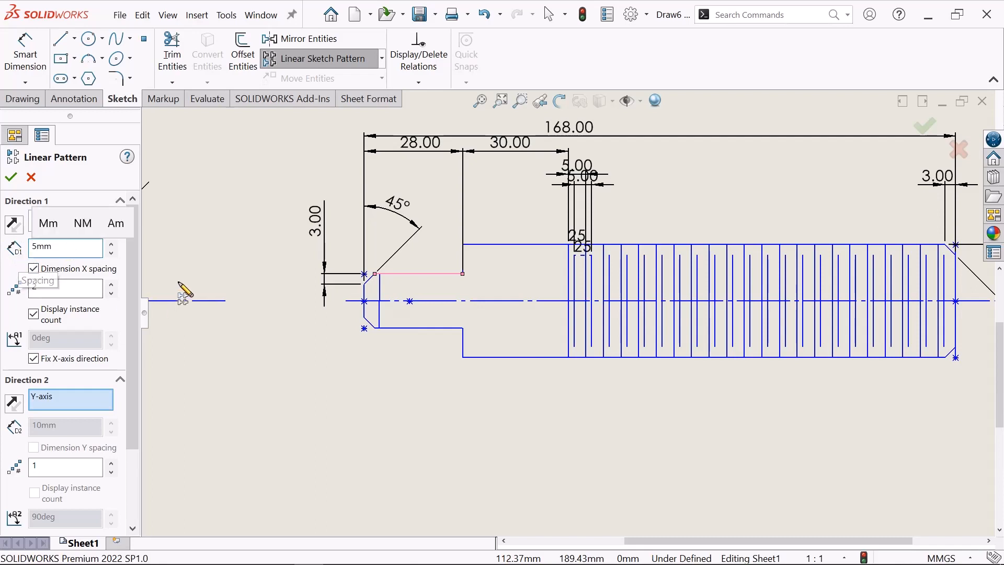
{"action": "left_click", "coordinate": [85, 289]}
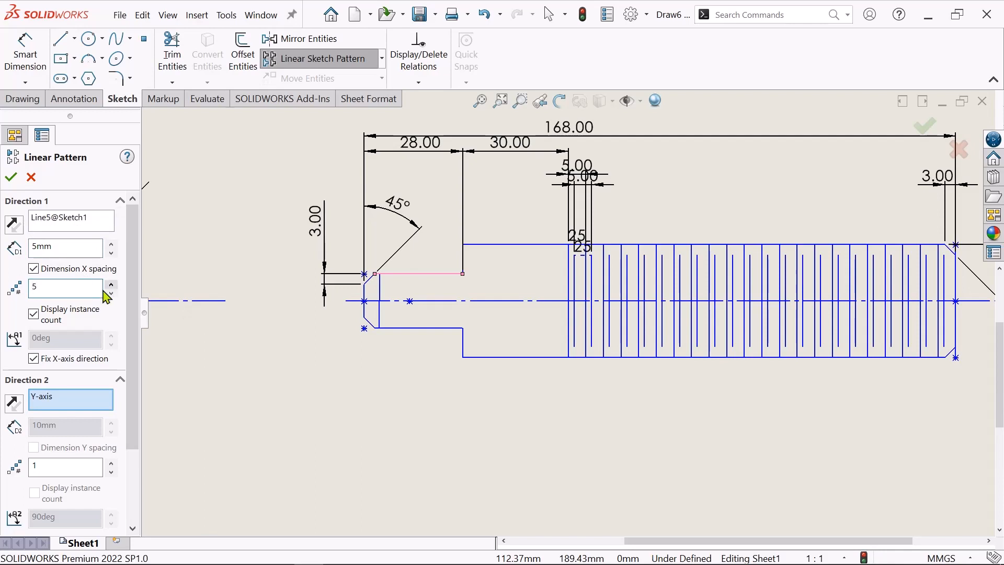
{"action": "left_click", "coordinate": [184, 301]}
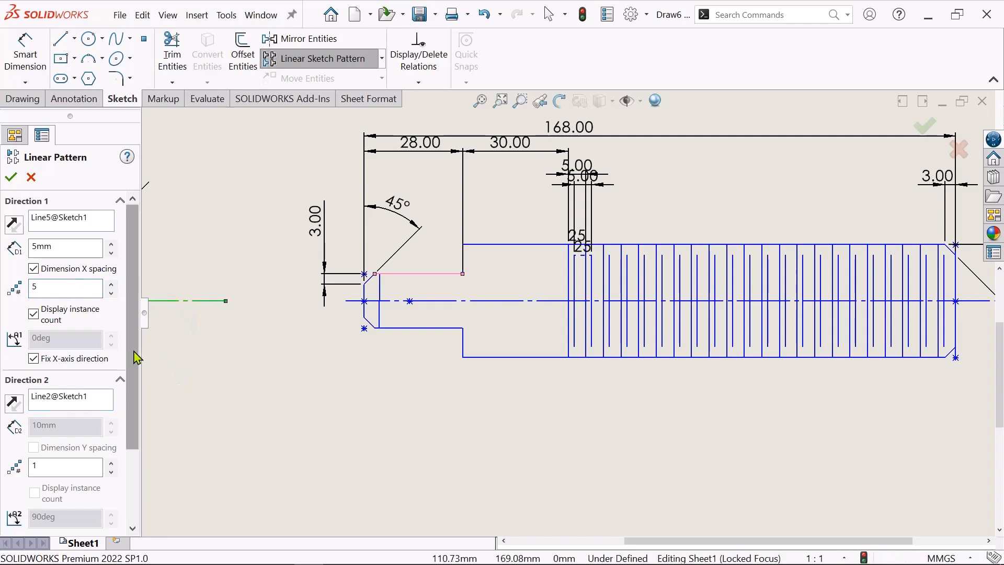
{"action": "scroll", "coordinate": [137, 358], "scroll_direction": "down", "scroll_amount": 4}
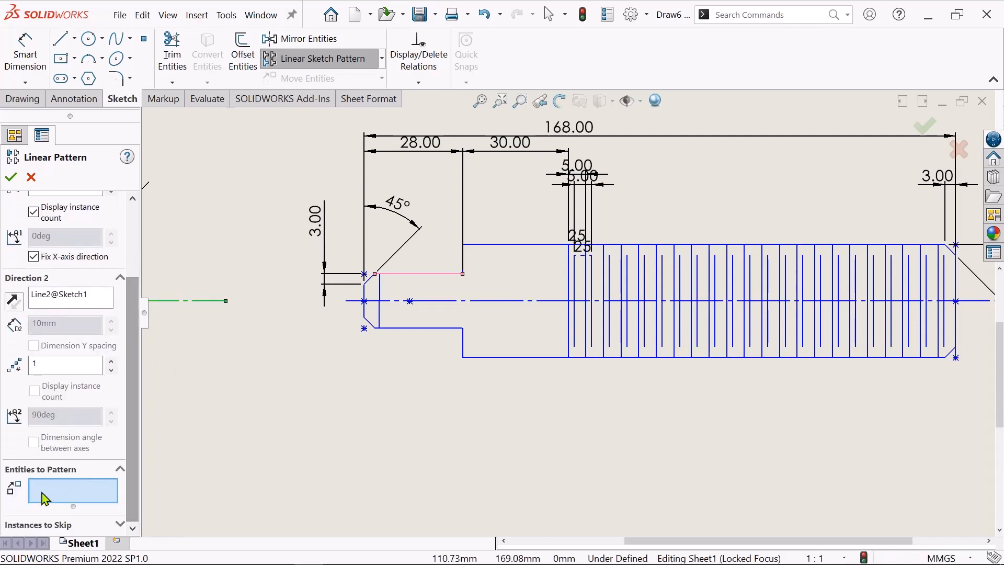
{"action": "left_click", "coordinate": [382, 291]}
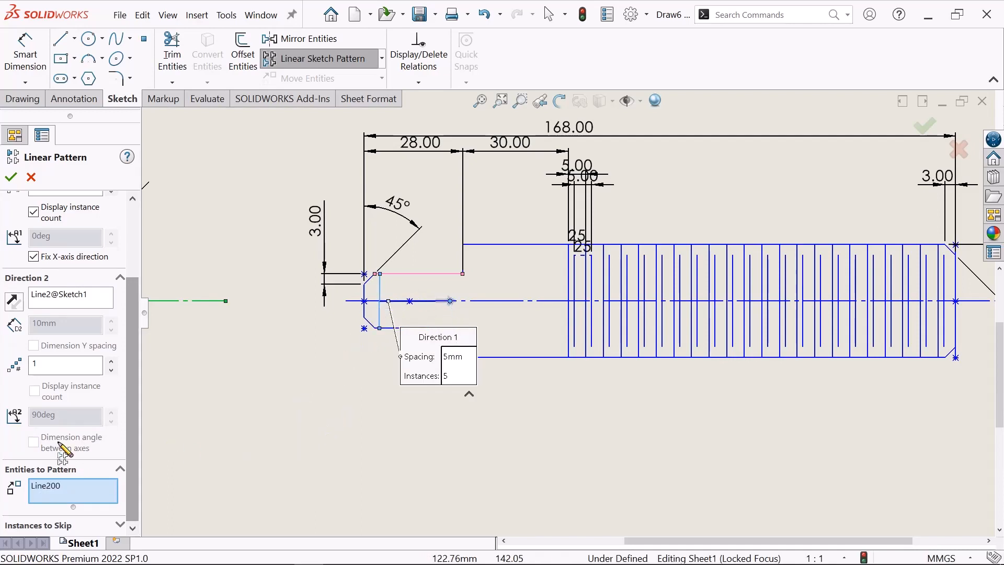
{"action": "left_click", "coordinate": [11, 178]}
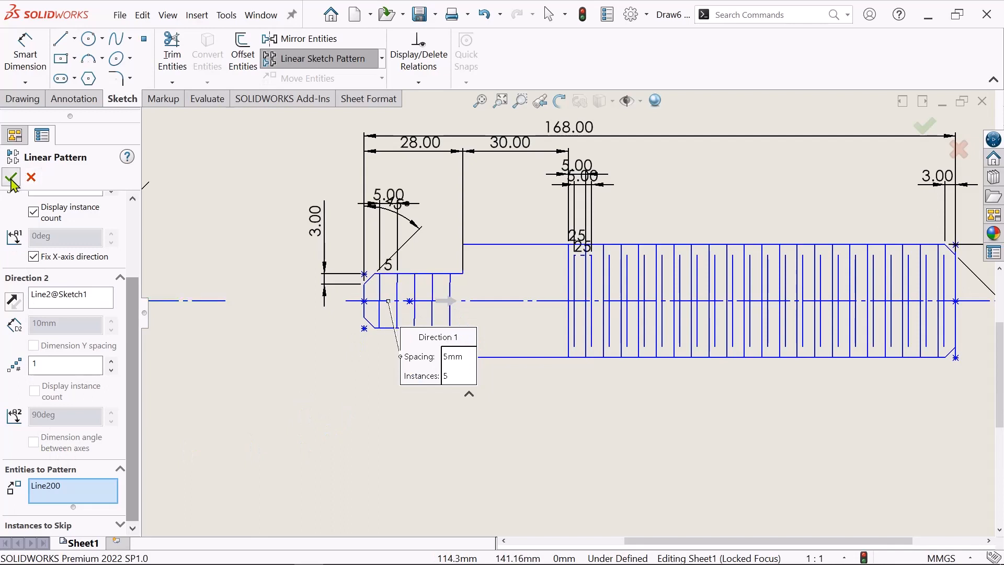
{"action": "left_click", "coordinate": [218, 349]}
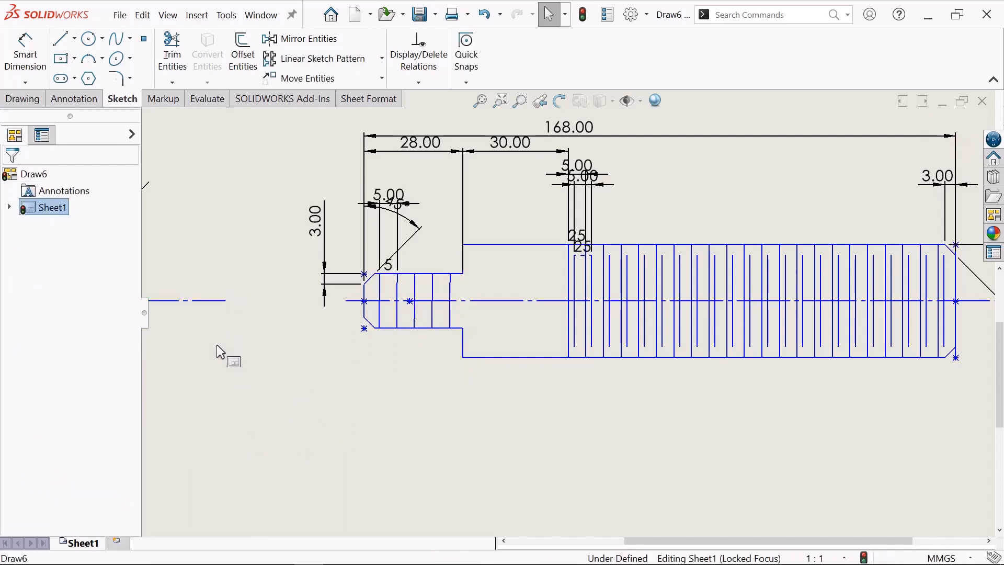
{"action": "left_click", "coordinate": [61, 40]}
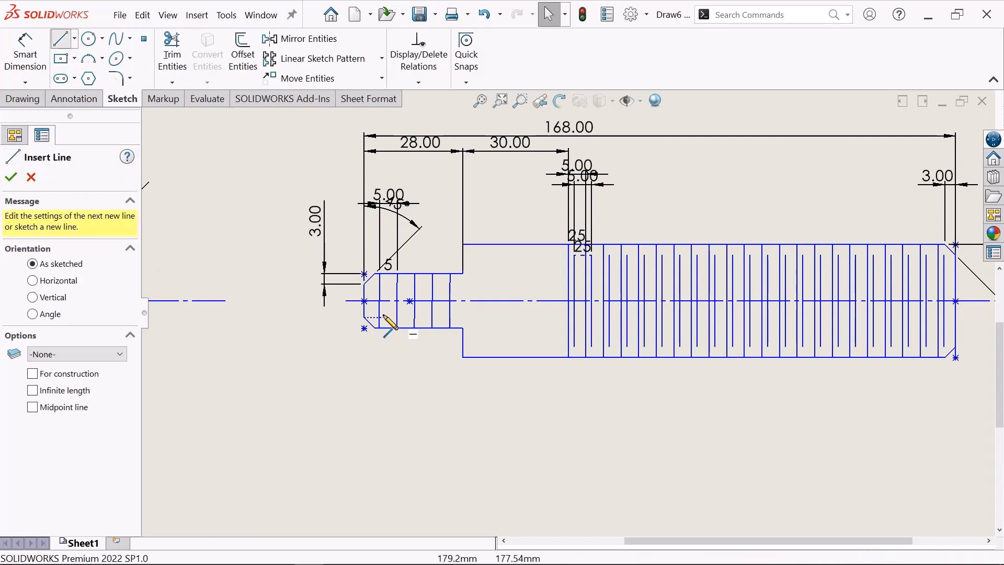
{"action": "scroll", "coordinate": [384, 316], "scroll_direction": "down", "scroll_amount": 1}
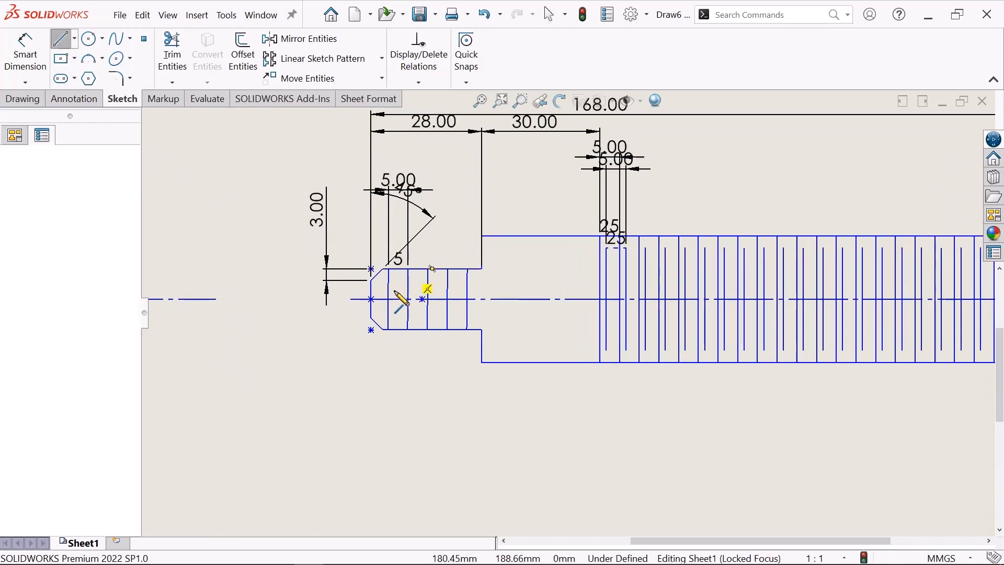
{"action": "left_click", "coordinate": [395, 325]}
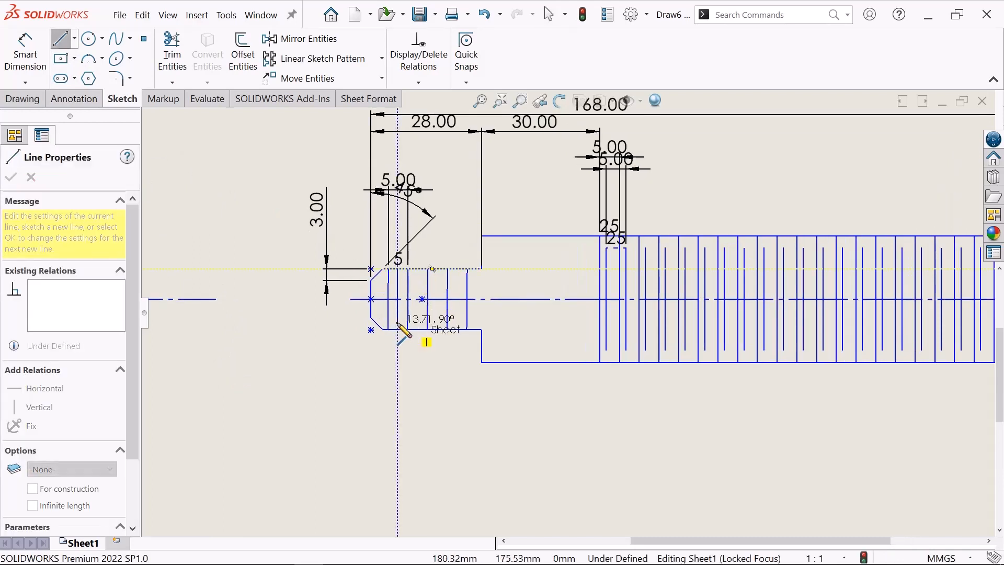
{"action": "left_click", "coordinate": [398, 343]}
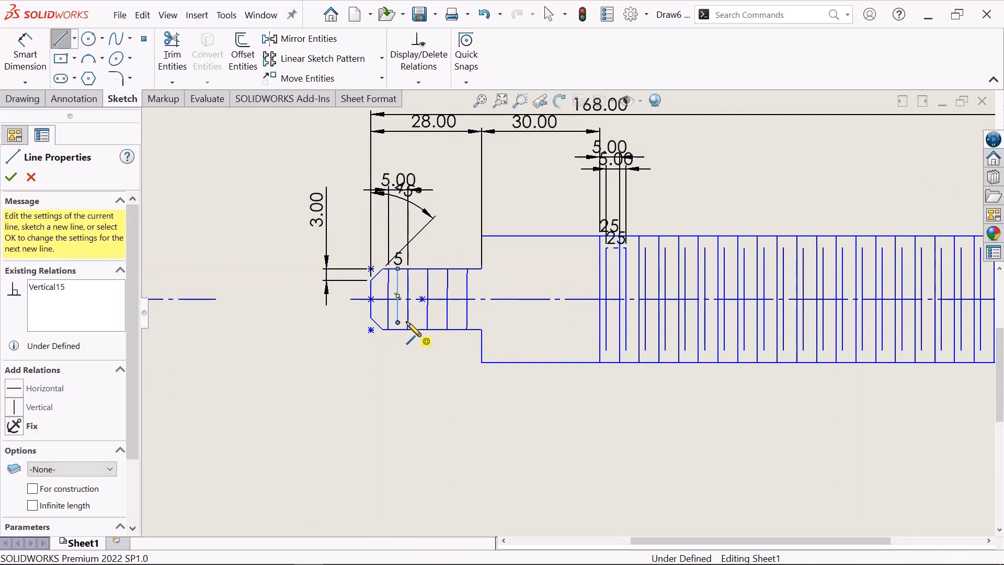
{"action": "right_click", "coordinate": [398, 321]}
{"action": "left_click", "coordinate": [434, 333]}
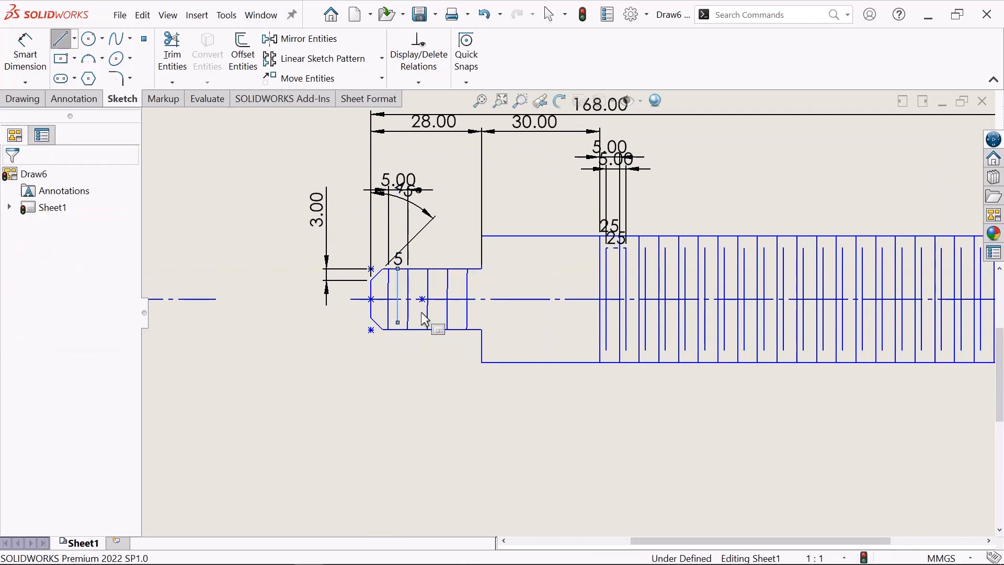
{"action": "scroll", "coordinate": [423, 311], "scroll_direction": "down", "scroll_amount": 1}
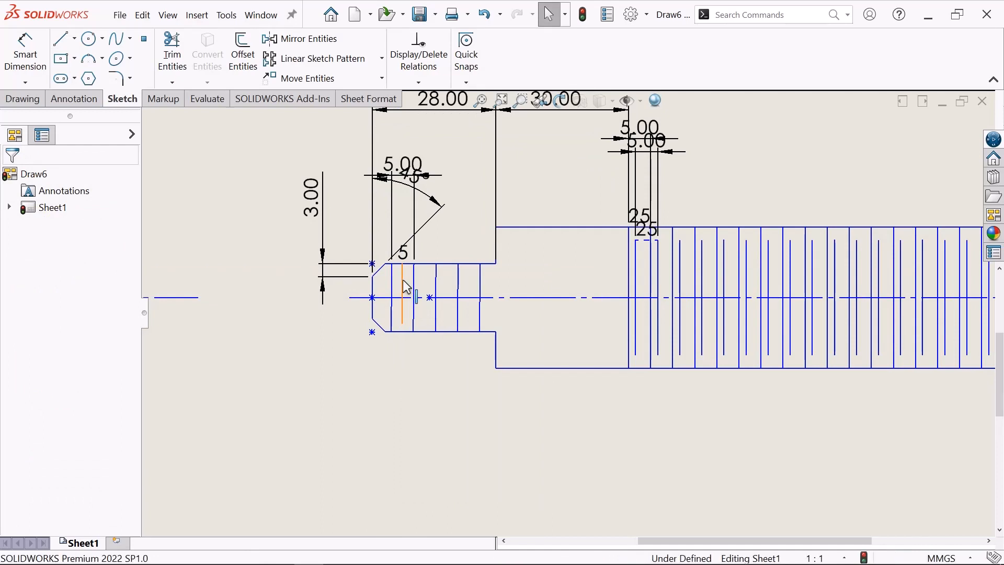
{"action": "right_click", "coordinate": [456, 396]}
{"action": "left_click", "coordinate": [442, 381]}
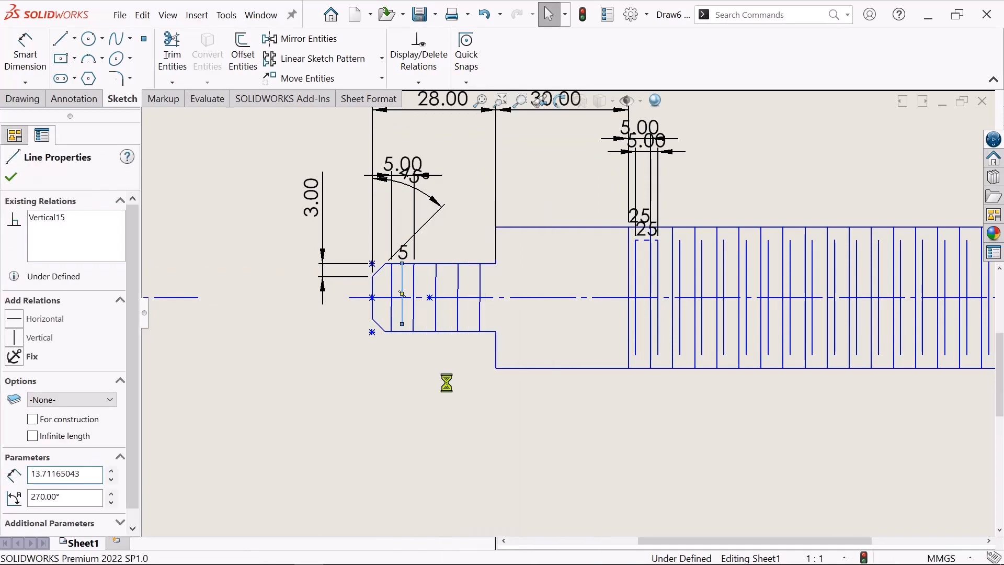
Draw a short vertical line about 9.5 mm long between the first two full-height lines of the smaller section, clear of both edges.
{"action": "left_click", "coordinate": [61, 39]}
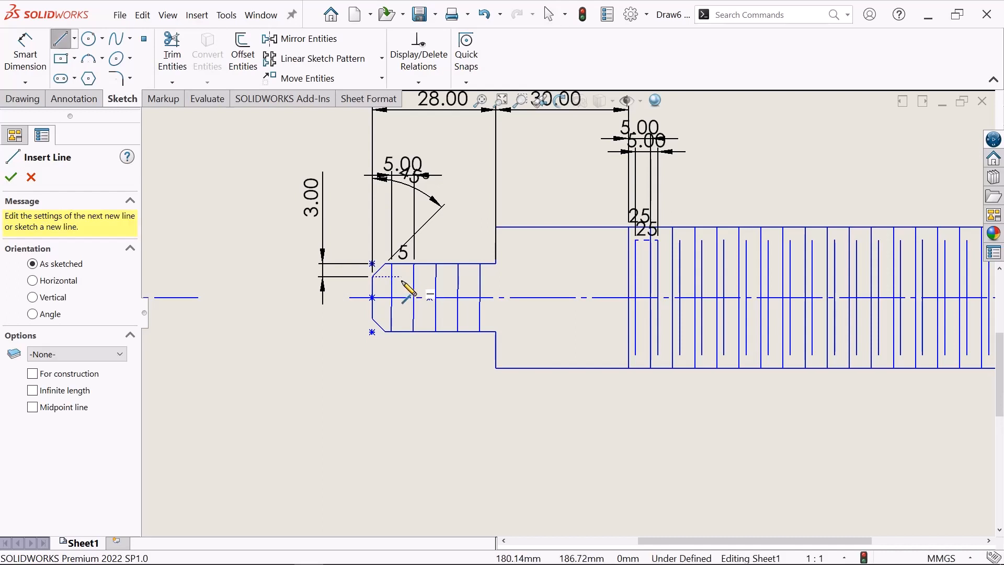
{"action": "left_click", "coordinate": [400, 317]}
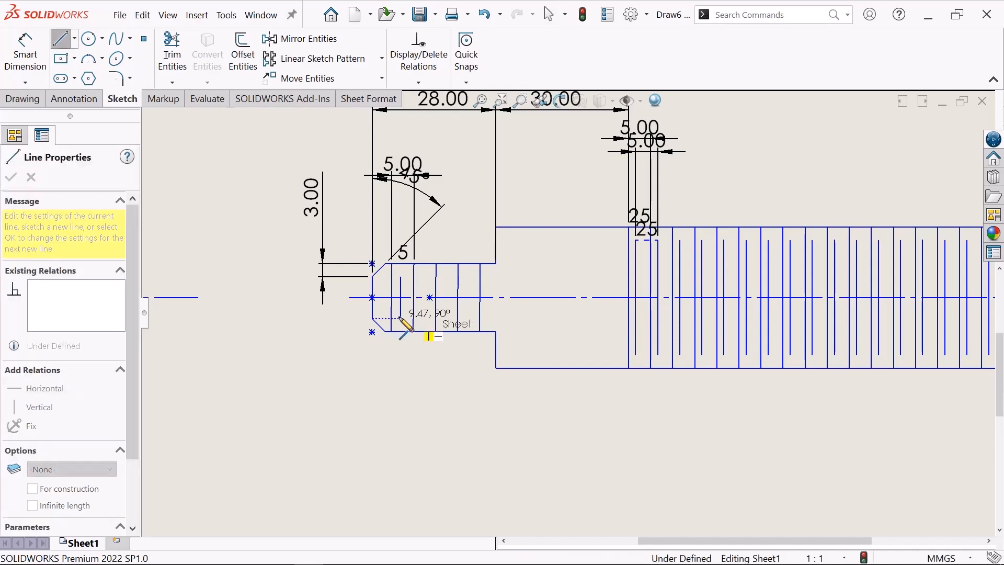
{"action": "right_click", "coordinate": [400, 317]}
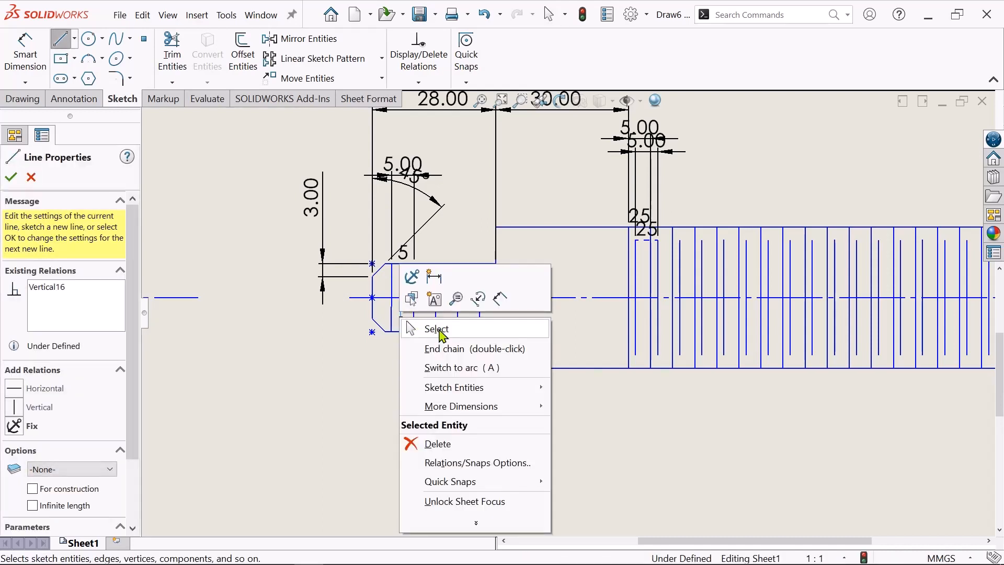
{"action": "left_click", "coordinate": [438, 329]}
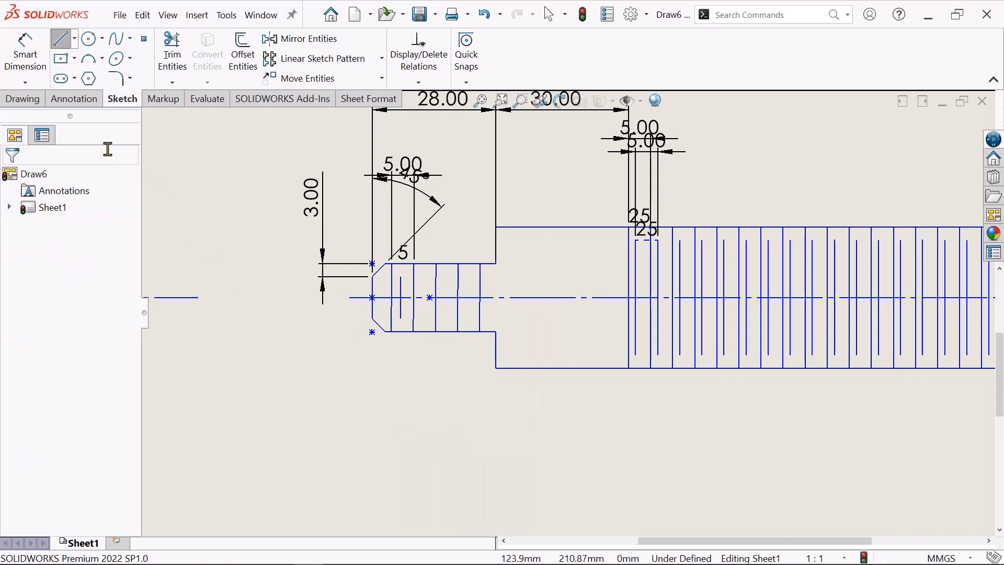
Create a linear sketch pattern of the short vertical line along the smaller section's upper edge, with 5 mm spacing and 5 instances.
{"action": "left_click", "coordinate": [382, 59]}
{"action": "left_click", "coordinate": [273, 79]}
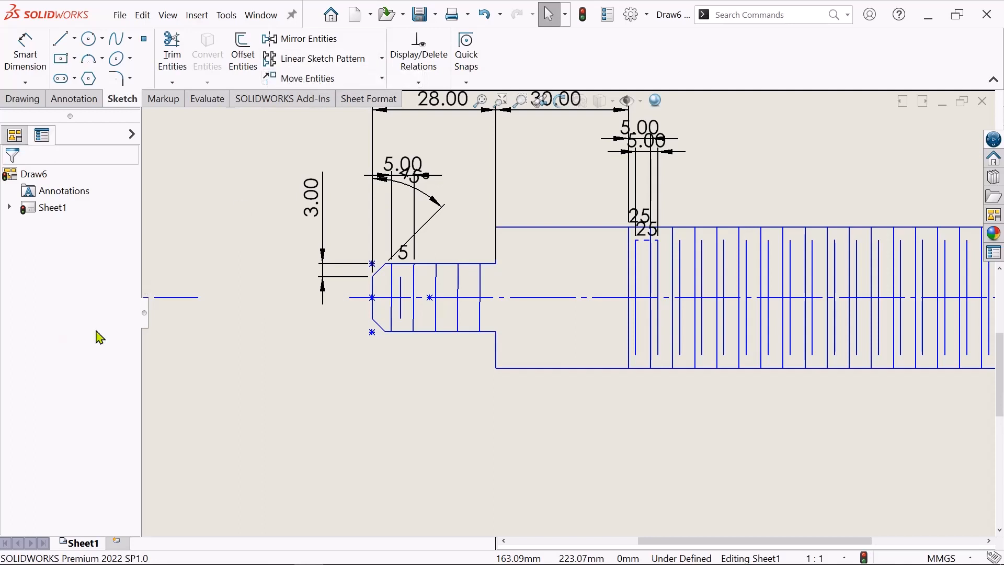
{"action": "left_click", "coordinate": [430, 263]}
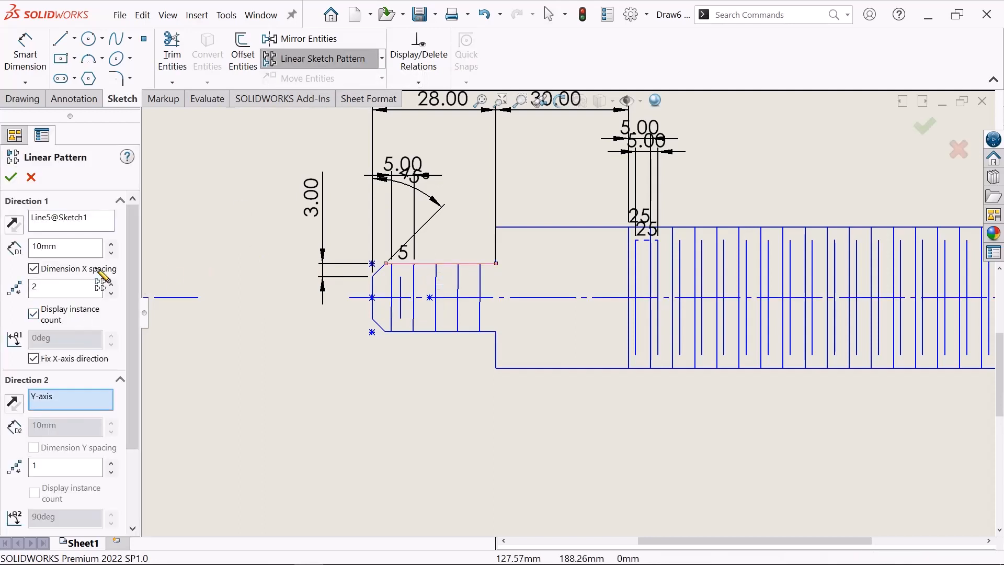
{"action": "double_click", "coordinate": [78, 251]}
{"action": "key", "text": "BackSpace"}
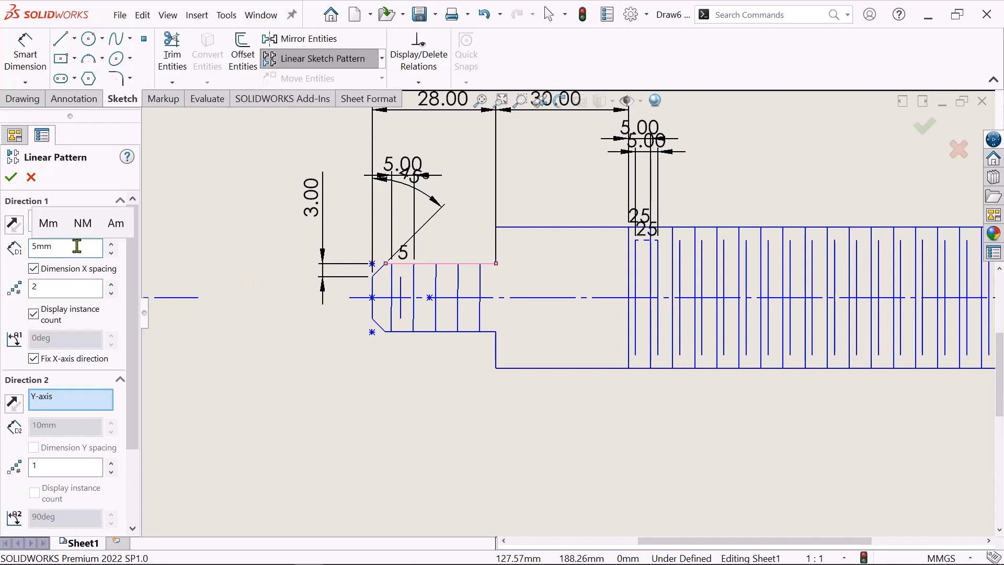
{"action": "left_click_drag", "start_coordinate": [44, 288], "coordinate": [14, 291]}
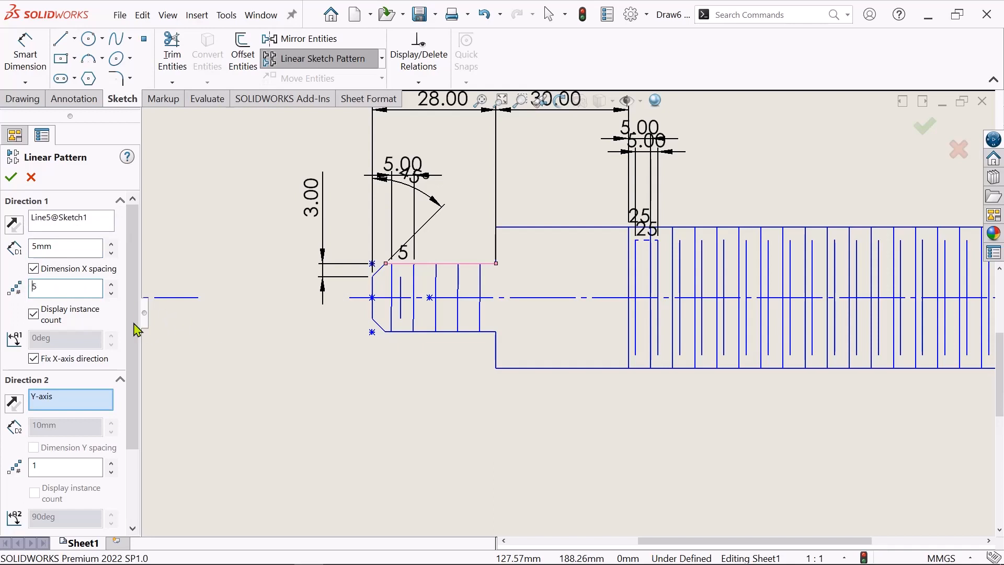
{"action": "scroll", "coordinate": [142, 398], "scroll_direction": "down", "scroll_amount": 3}
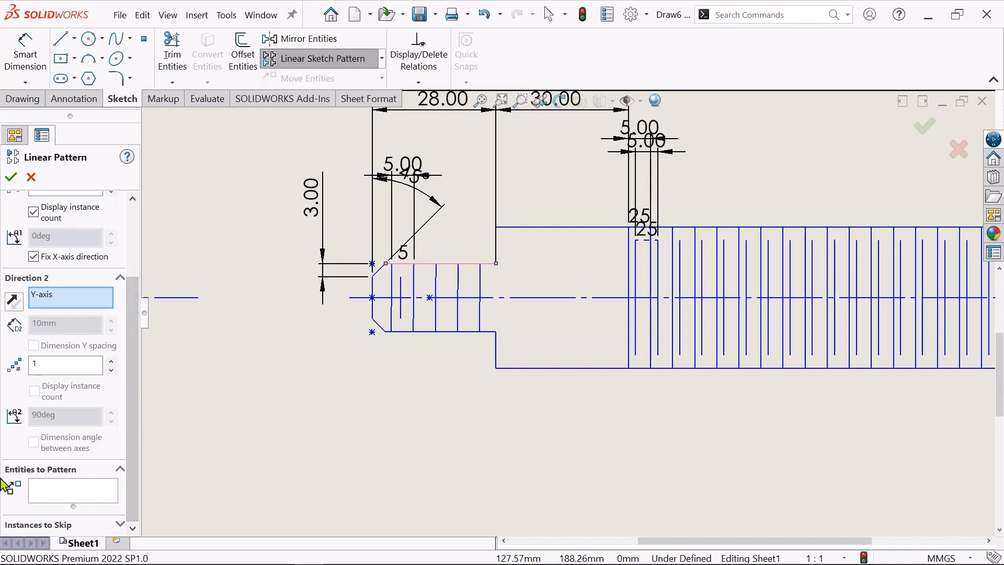
{"action": "left_click", "coordinate": [64, 496]}
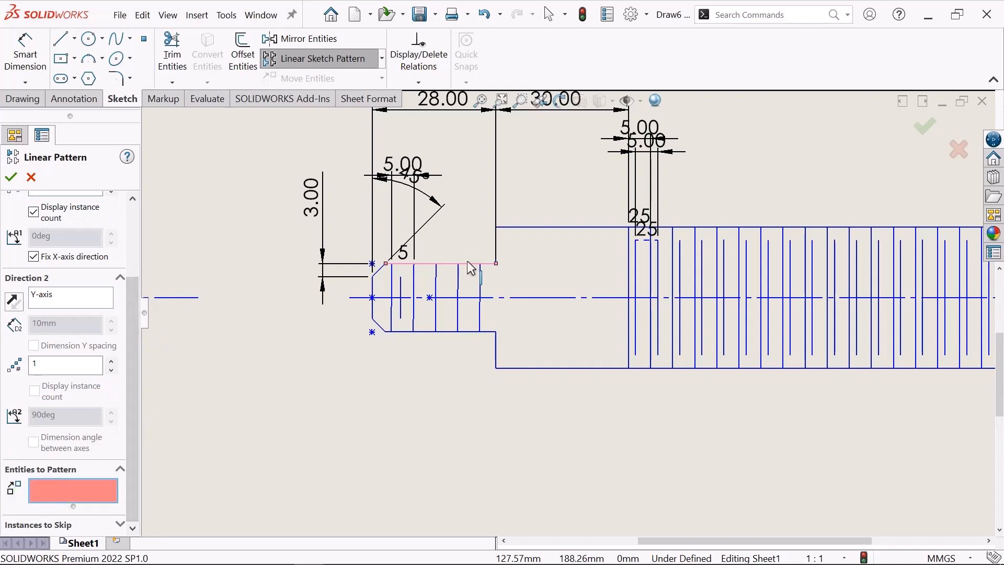
{"action": "left_click", "coordinate": [402, 291]}
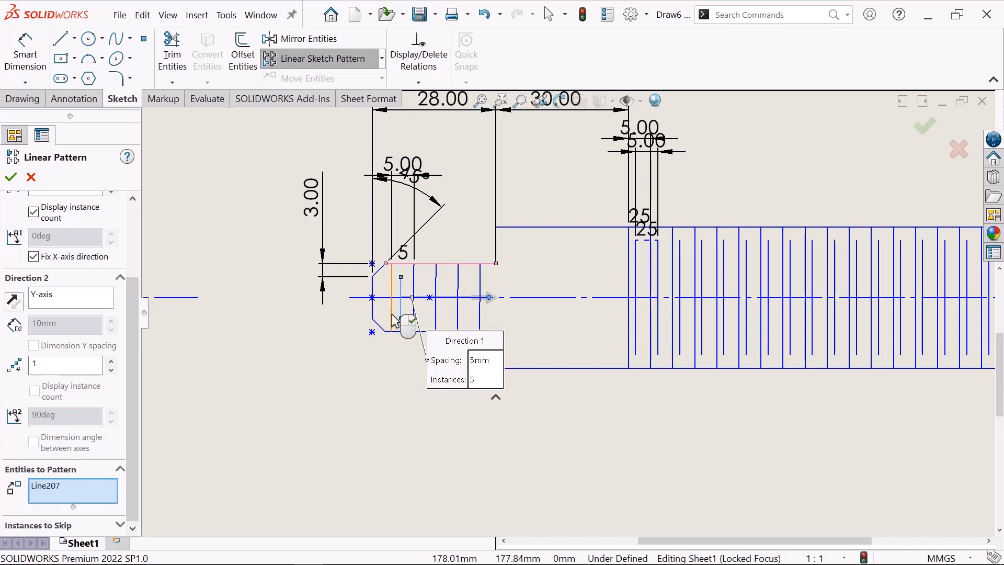
{"action": "left_click", "coordinate": [15, 180]}
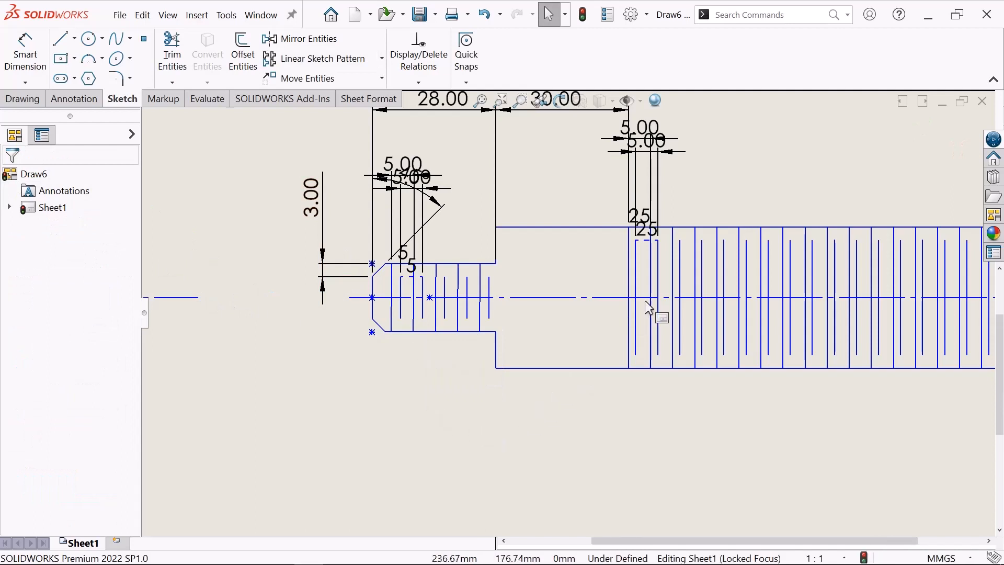
Draw a leader below the larger section: a slanted line about 35.5 mm long from near its lower edge, ending in a short horizontal line.
{"action": "scroll", "coordinate": [649, 309], "scroll_direction": "up", "scroll_amount": 3}
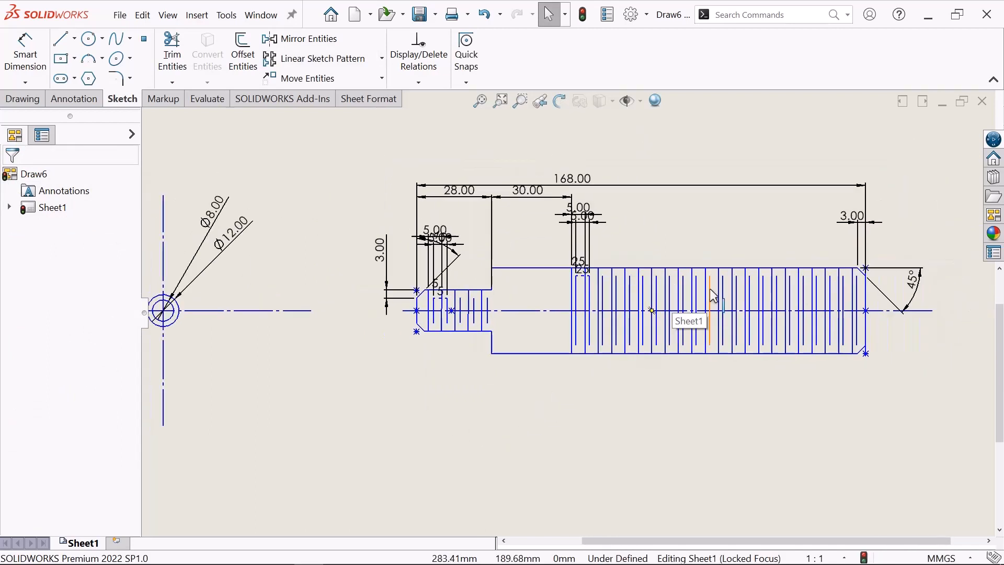
{"action": "scroll", "coordinate": [729, 291], "scroll_direction": "down", "scroll_amount": 1}
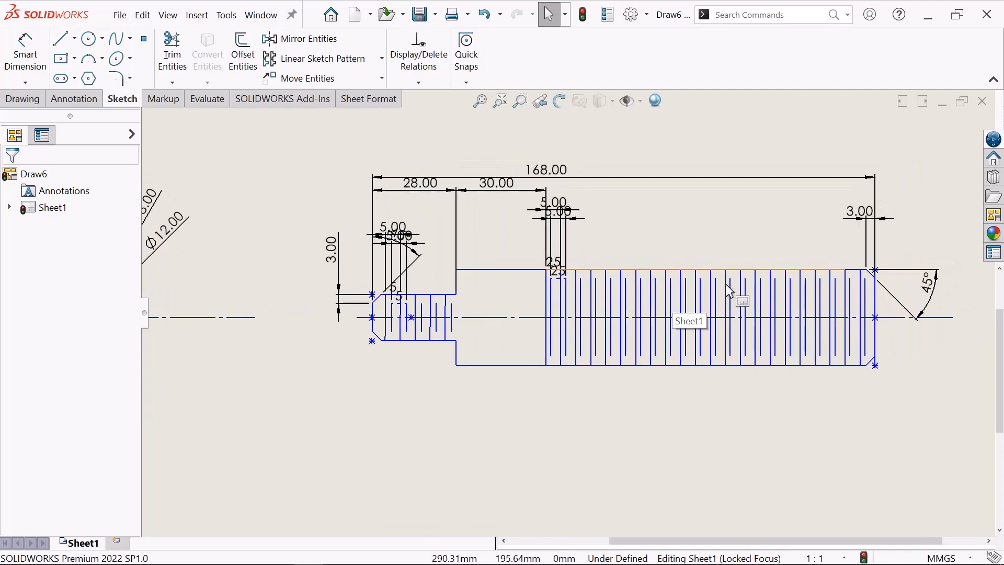
{"action": "scroll", "coordinate": [567, 312], "scroll_direction": "up", "scroll_amount": 1}
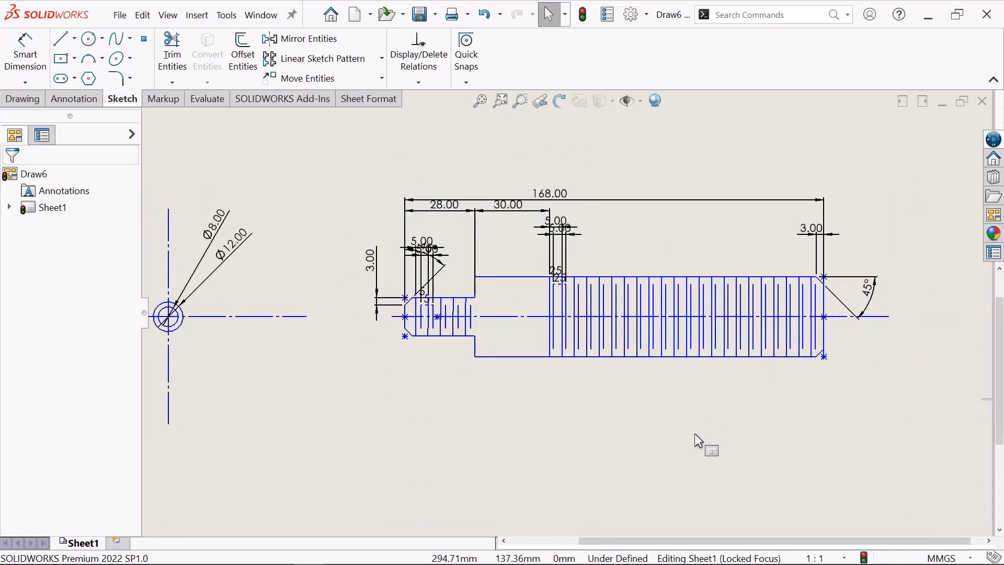
{"action": "scroll", "coordinate": [692, 391], "scroll_direction": "up", "scroll_amount": 1}
{"action": "scroll", "coordinate": [690, 388], "scroll_direction": "down", "scroll_amount": 1}
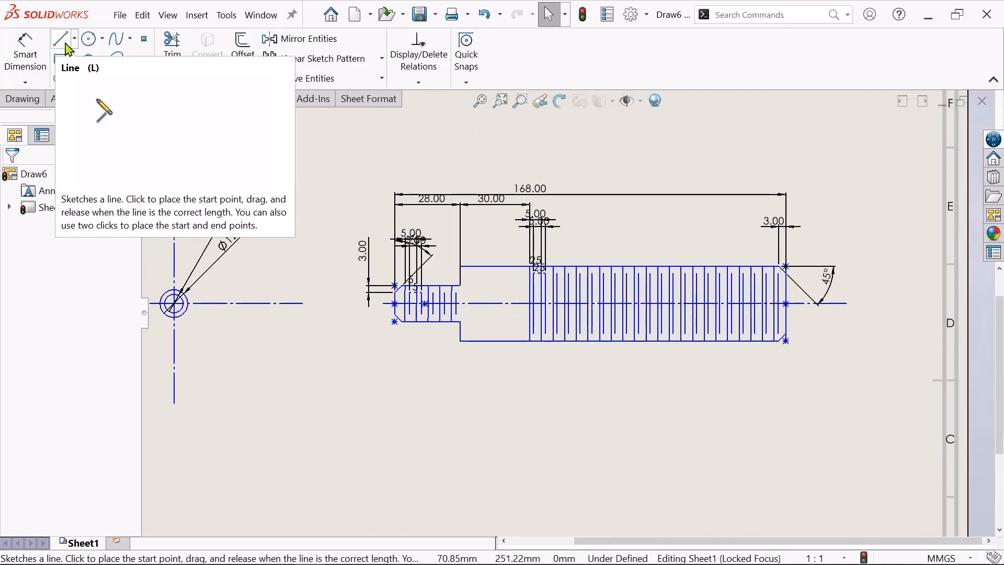
{"action": "left_click", "coordinate": [65, 44]}
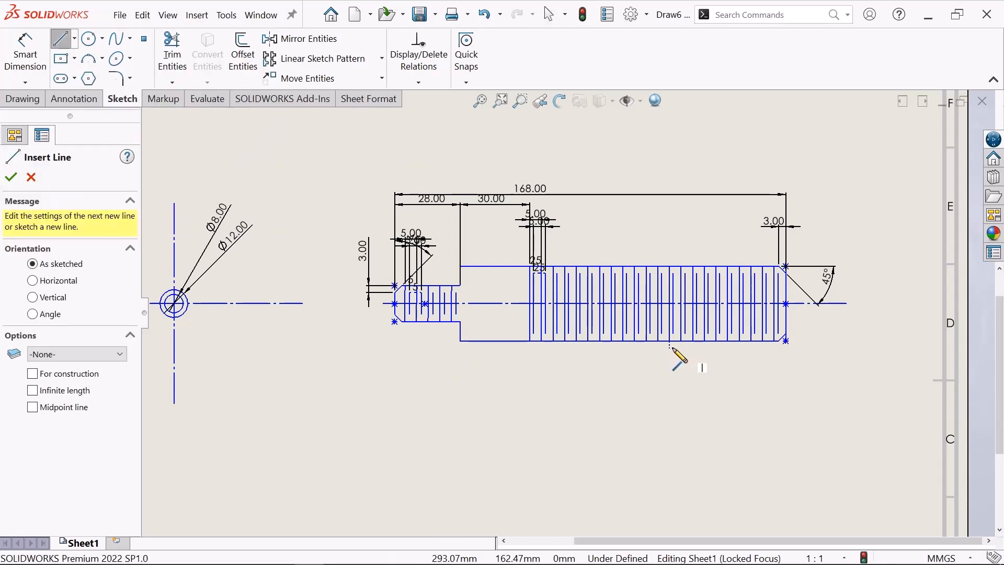
{"action": "key", "text": "Escape"}
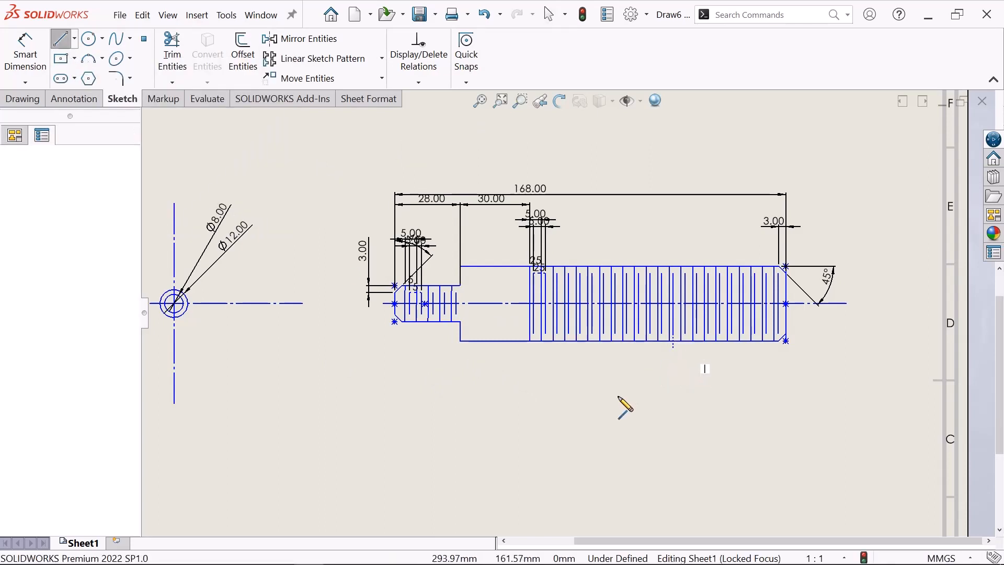
{"action": "left_click", "coordinate": [673, 349]}
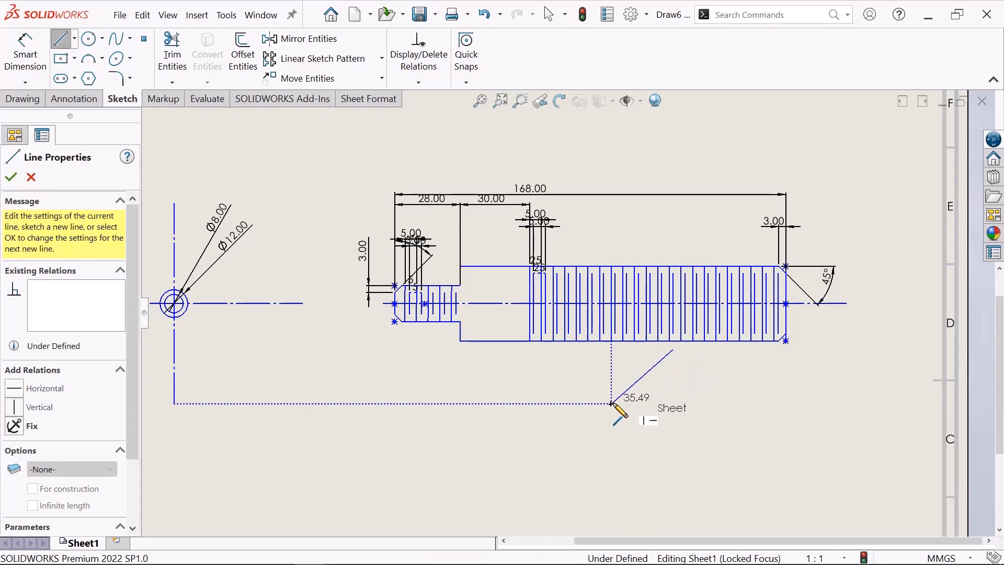
{"action": "left_click", "coordinate": [611, 404]}
{"action": "left_click", "coordinate": [665, 404]}
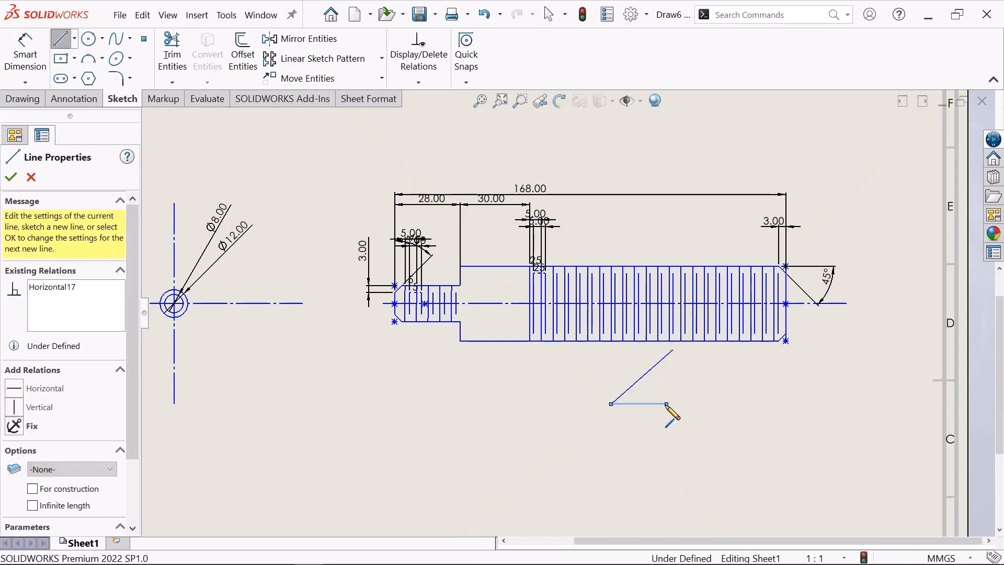
{"action": "right_click", "coordinate": [669, 407]}
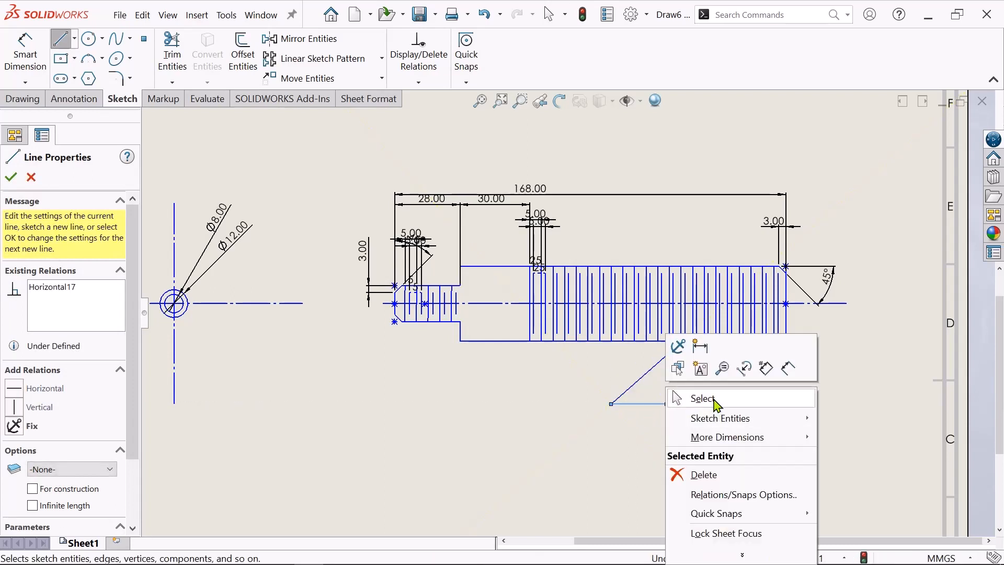
{"action": "left_click", "coordinate": [714, 404]}
Sketch a triangular arrowhead with sides about 10 mm long at the upper end of the larger section's leader.
{"action": "left_click", "coordinate": [71, 44]}
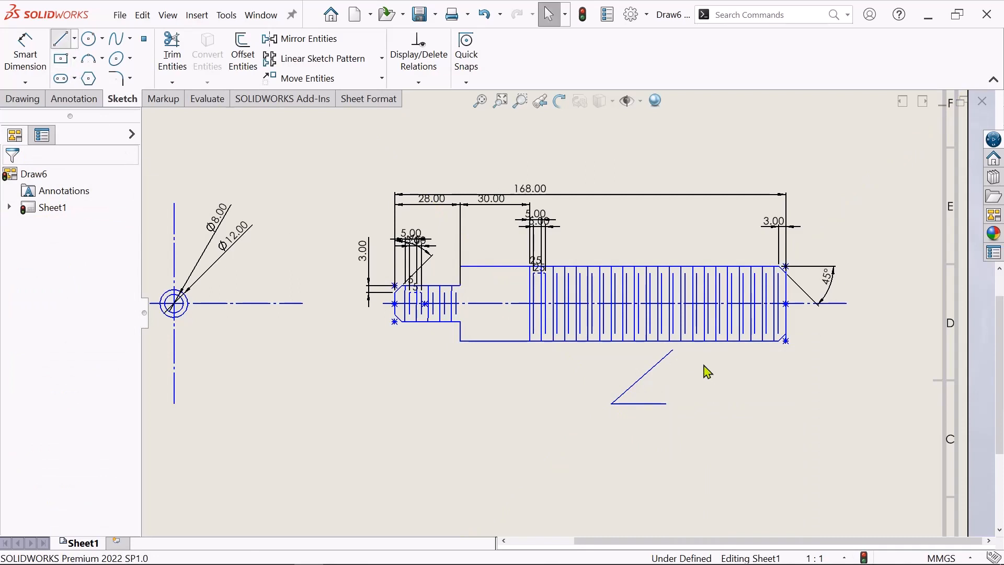
{"action": "left_click", "coordinate": [673, 349]}
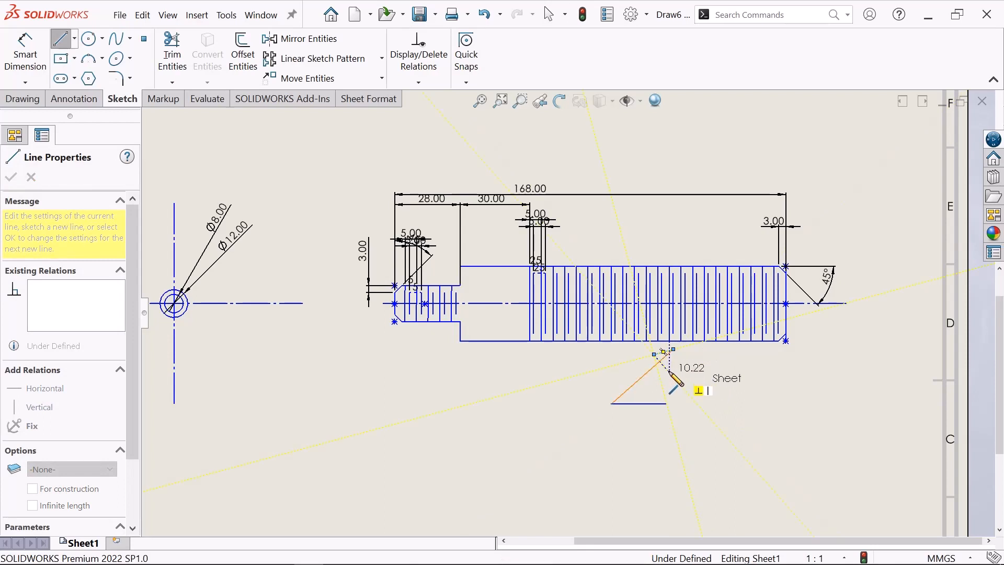
{"action": "left_click", "coordinate": [670, 372]}
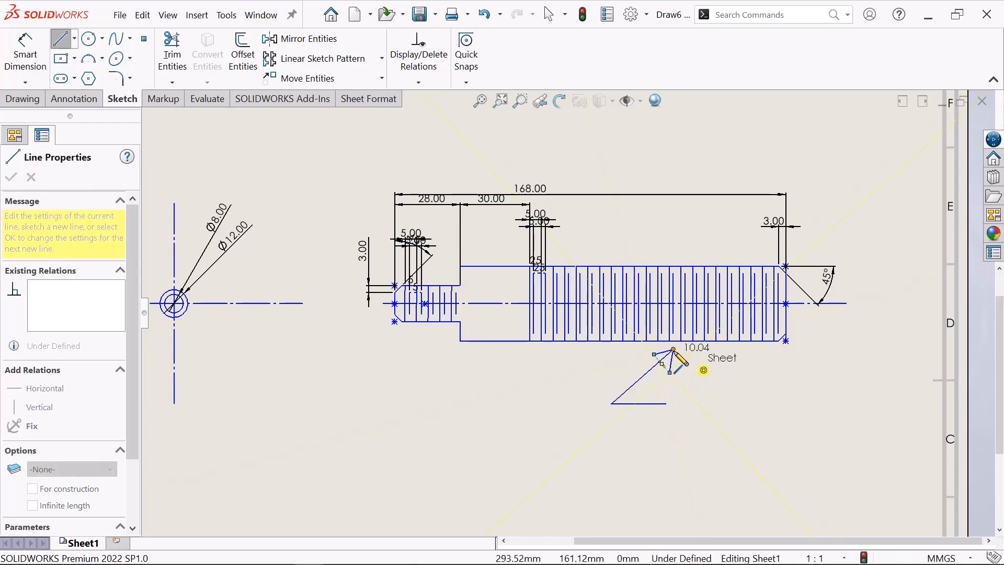
{"action": "left_click", "coordinate": [673, 349]}
{"action": "right_click", "coordinate": [677, 353]}
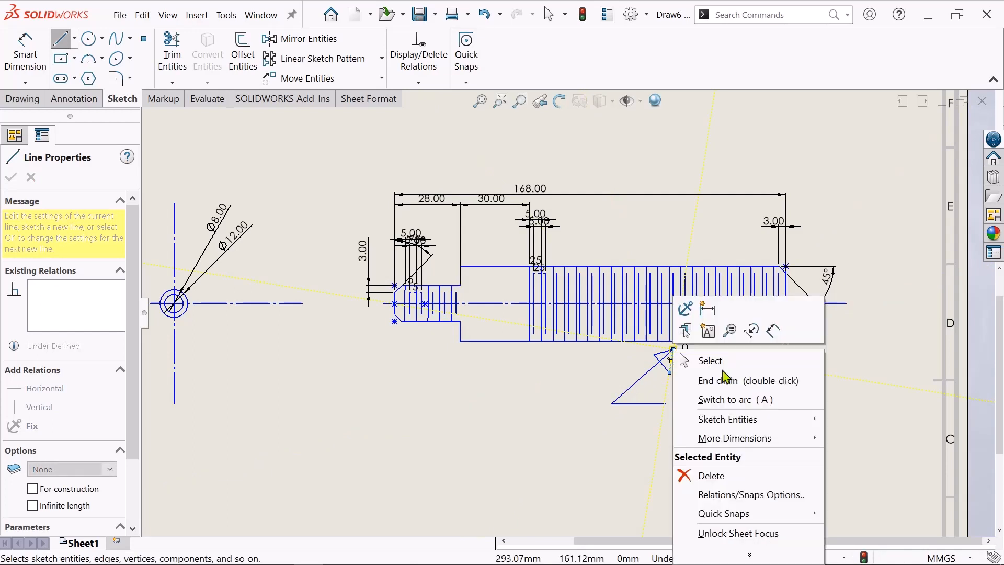
{"action": "left_click", "coordinate": [707, 360]}
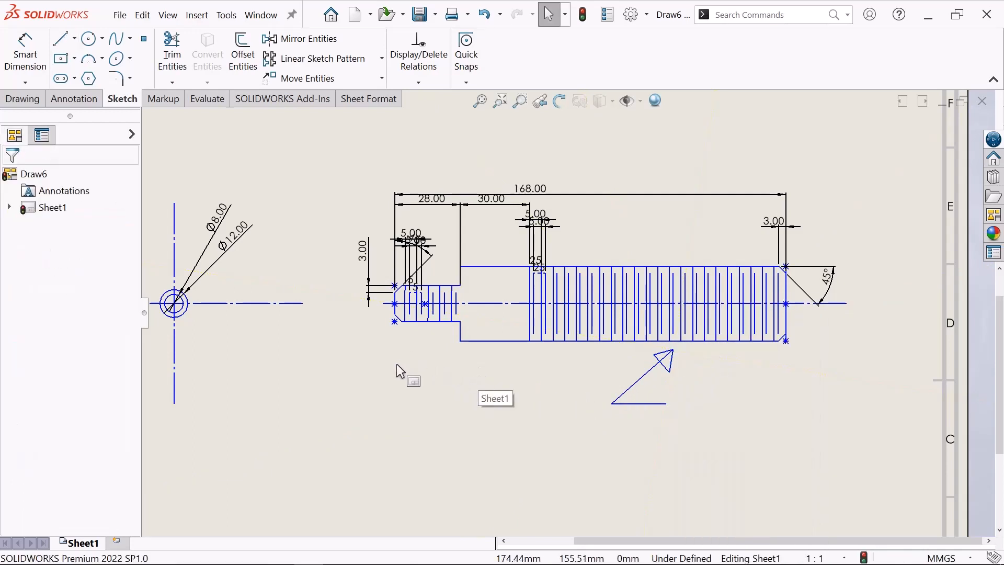
Draw a leader below the smaller section: a slanted line about 31 mm long, ending in a short horizontal line.
{"action": "scroll", "coordinate": [399, 371], "scroll_direction": "down", "scroll_amount": 1}
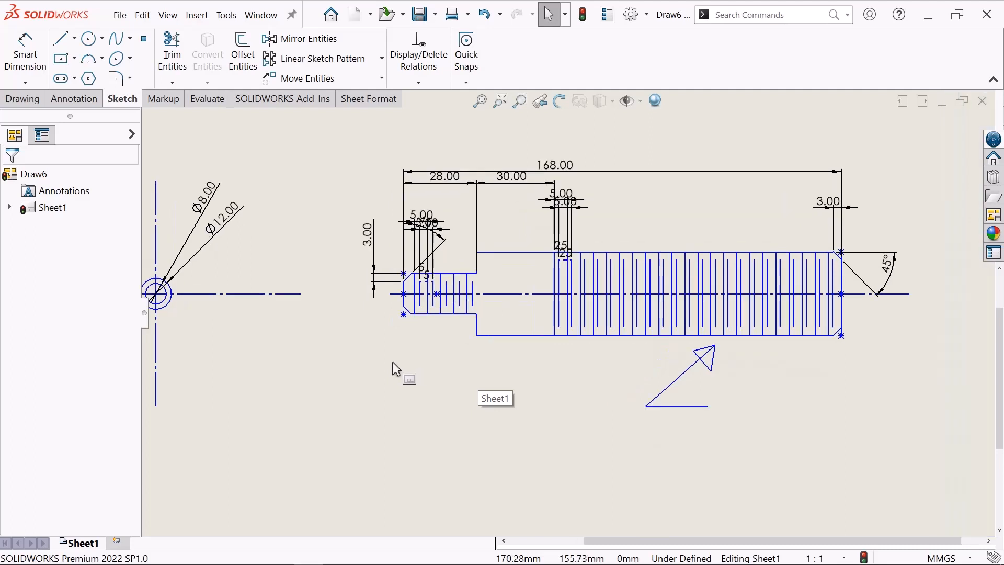
{"action": "left_click", "coordinate": [61, 38]}
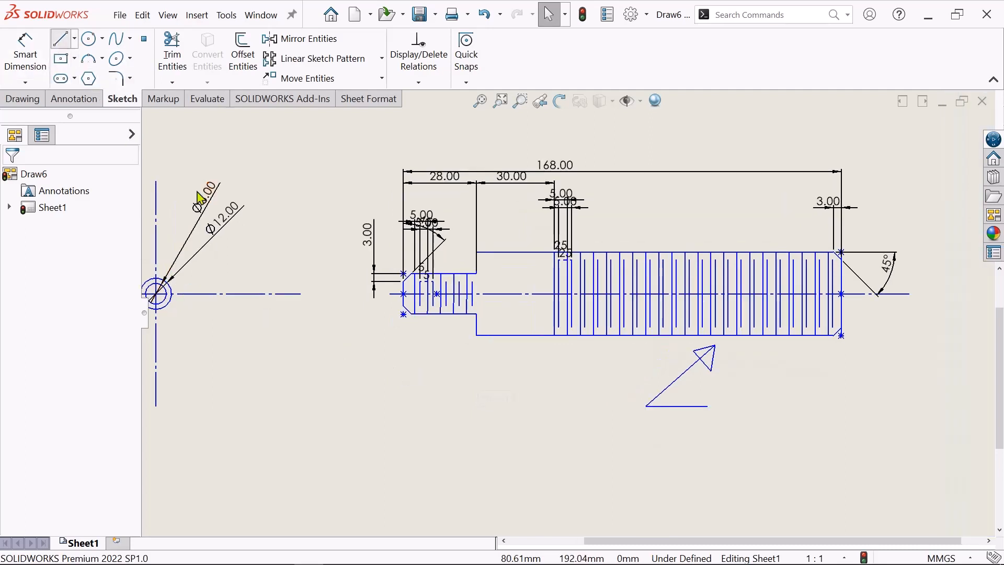
{"action": "left_click", "coordinate": [433, 323]}
{"action": "left_click", "coordinate": [366, 370]}
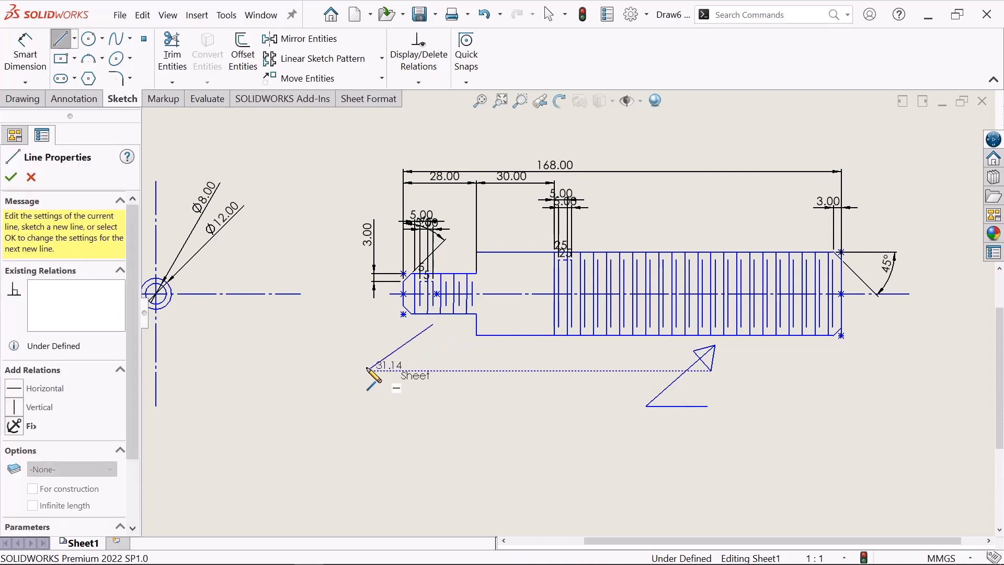
{"action": "left_click", "coordinate": [412, 370]}
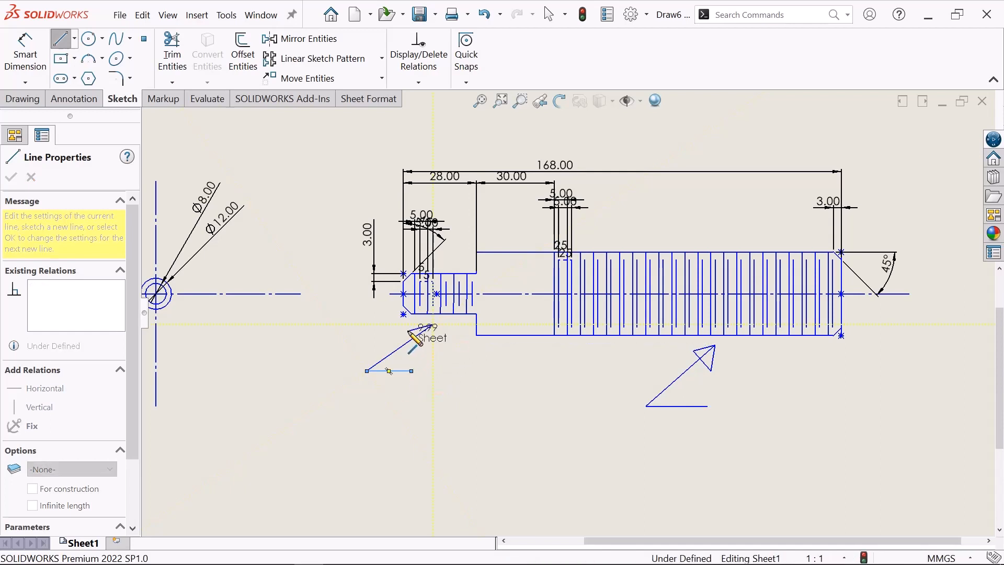
Sketch a triangular arrowhead at the upper end of the smaller section's leader, with a base about 7.7 mm and closing side about 10.3 mm long.
{"action": "left_click", "coordinate": [408, 331]}
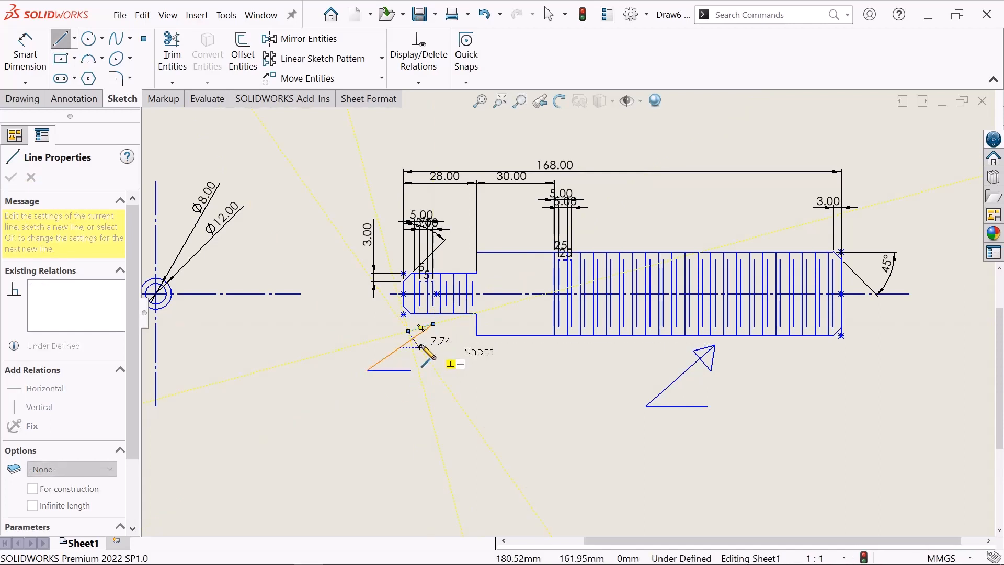
{"action": "left_click", "coordinate": [420, 346]}
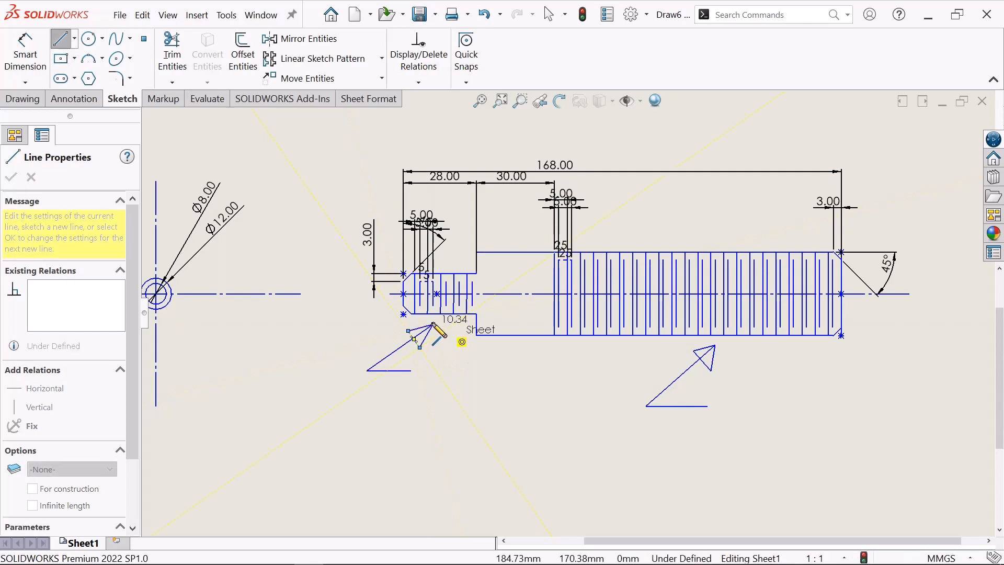
{"action": "left_click", "coordinate": [433, 324]}
{"action": "right_click", "coordinate": [433, 324]}
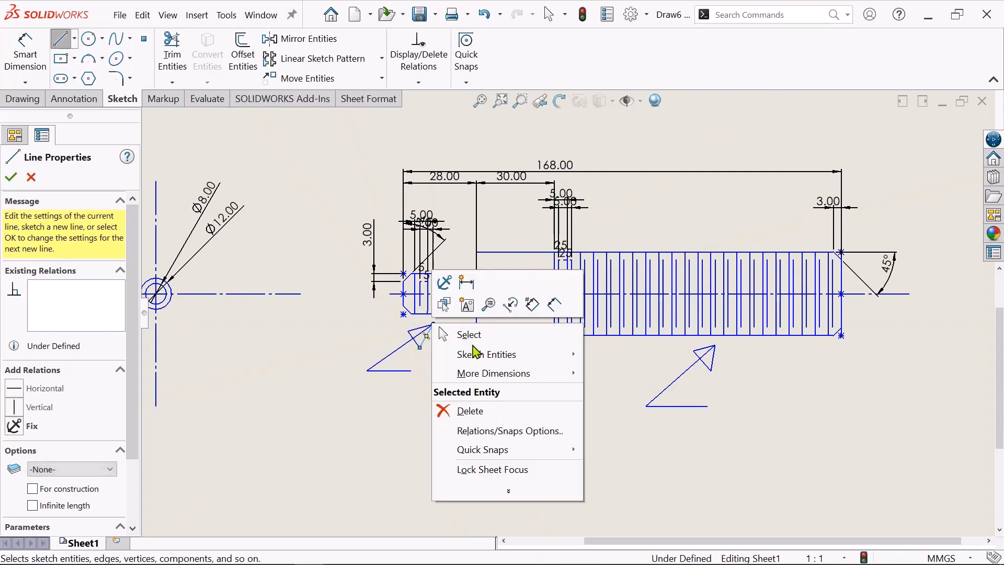
{"action": "left_click", "coordinate": [468, 334]}
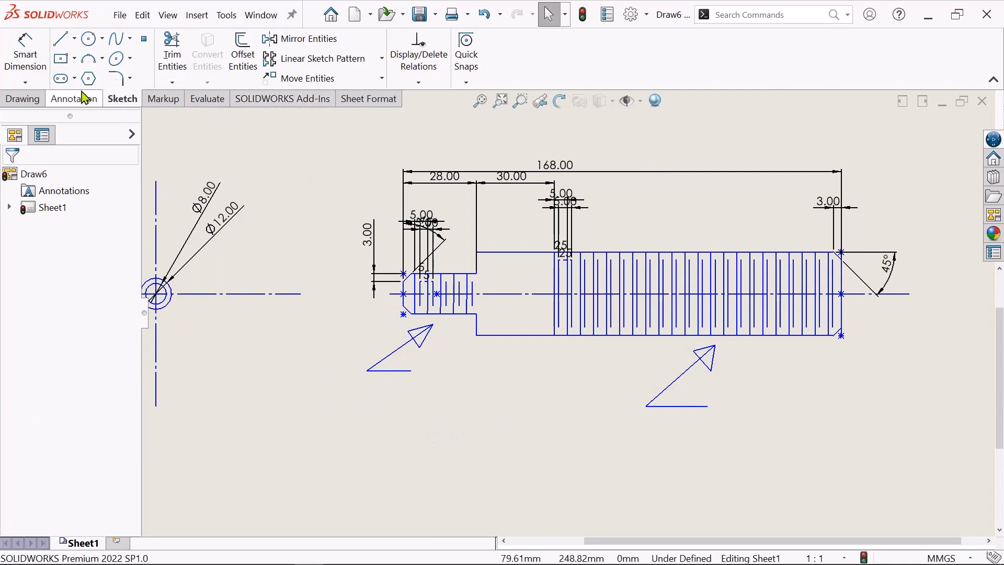
Add the note "M 8*25" just below the smaller section's leader.
{"action": "left_click", "coordinate": [68, 107]}
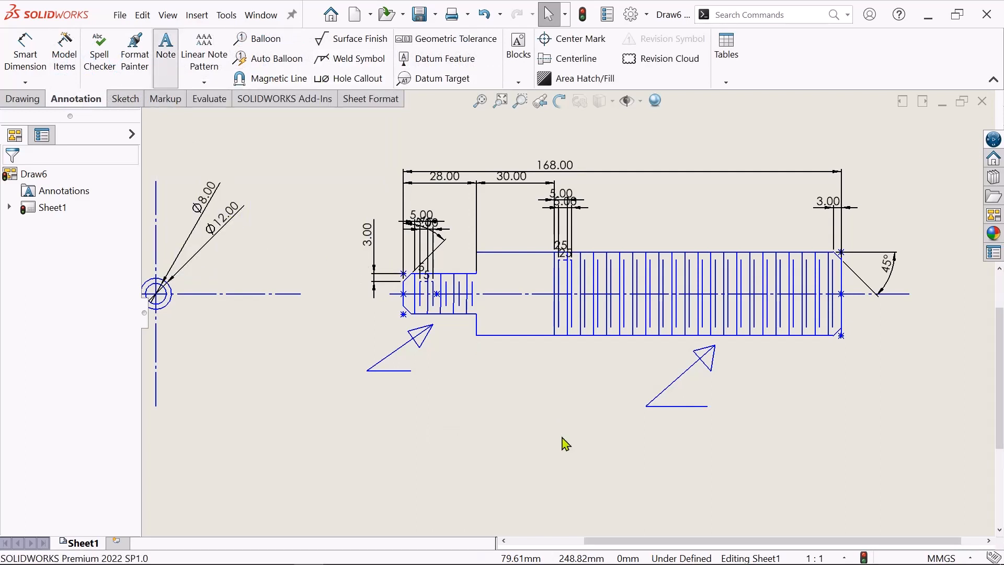
{"action": "left_click", "coordinate": [401, 396]}
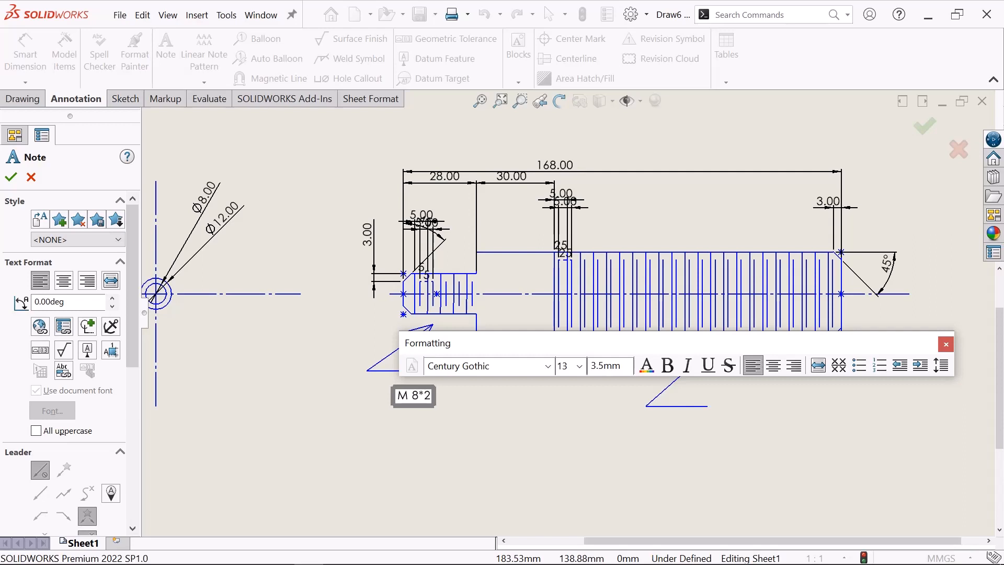
{"action": "left_click", "coordinate": [481, 466]}
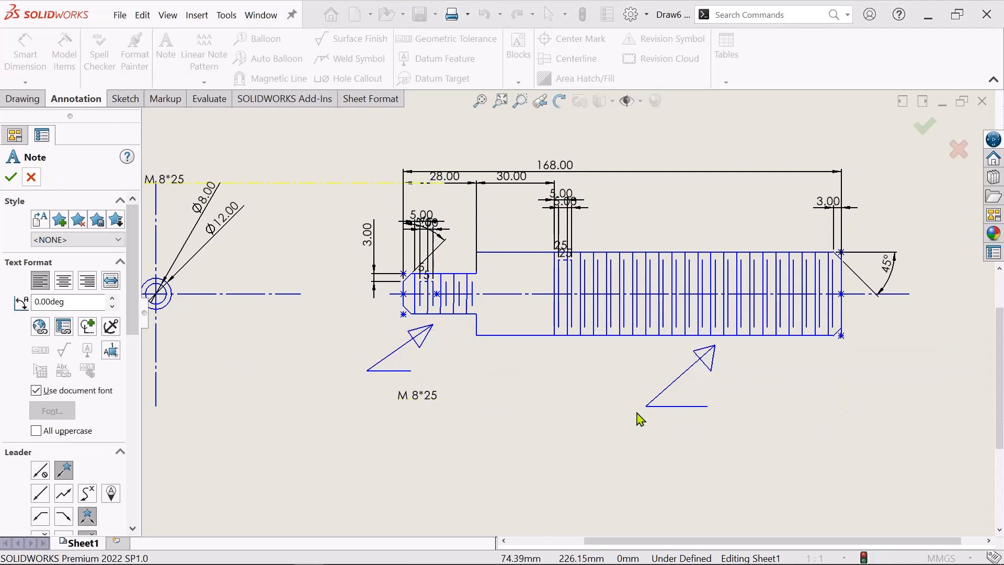
Place another note below the larger section's leader and replace its text with "M12*1.75".
{"action": "left_click", "coordinate": [707, 435]}
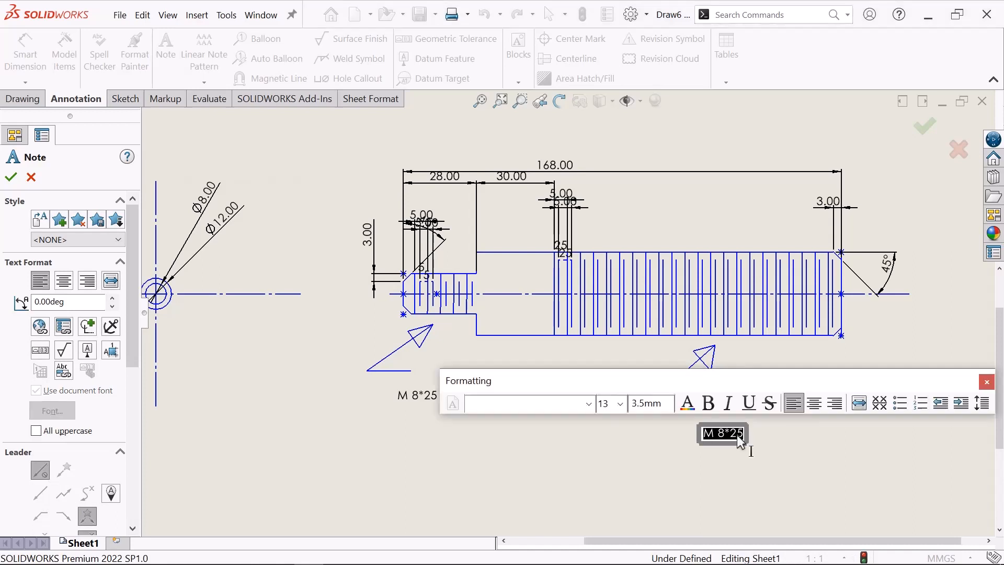
{"action": "key", "text": "Delete"}
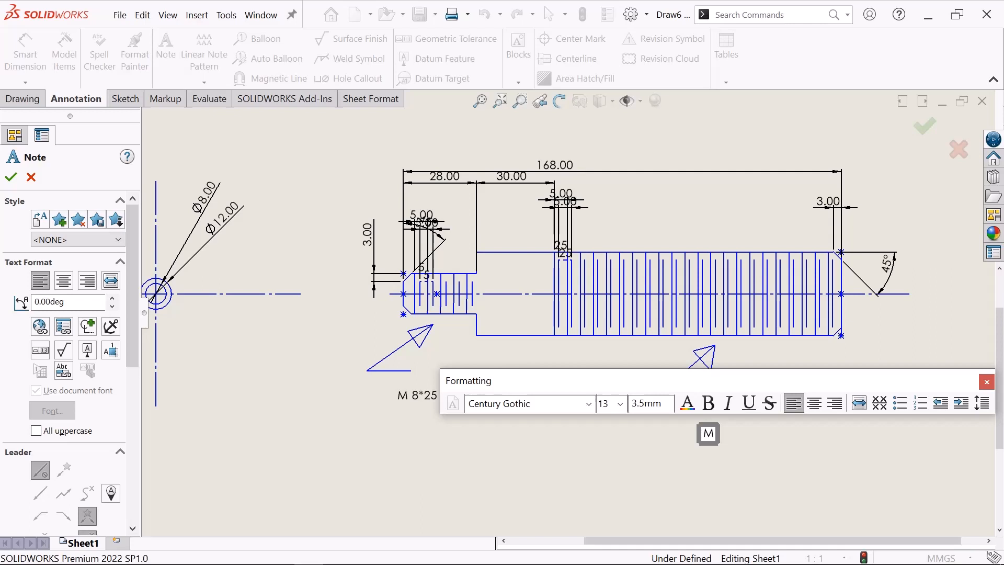
{"action": "type", "text": "M12"}
{"action": "type", "text": "}"}
{"action": "type", "text": "*"}
{"action": "type", "text": "1"}
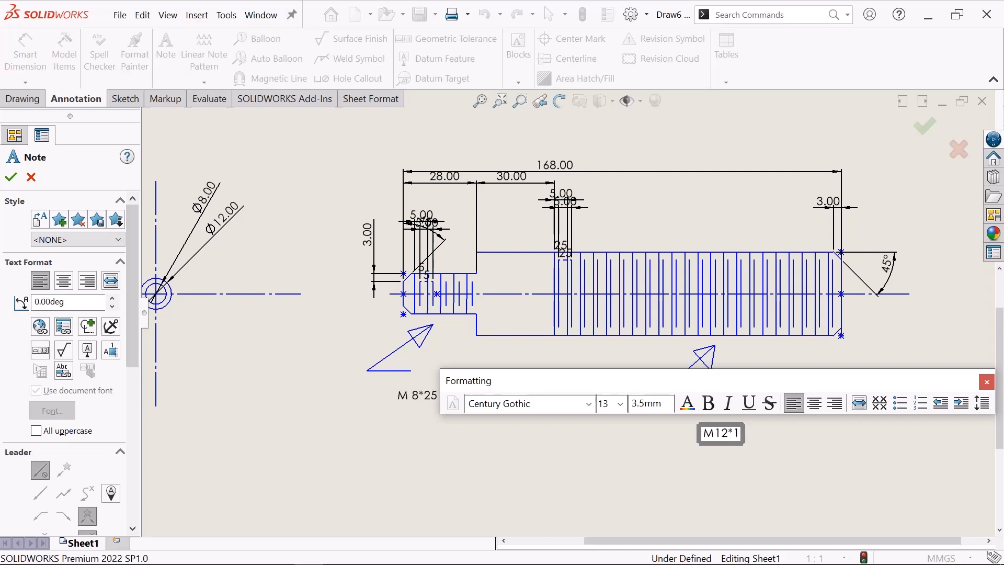
{"action": "type", "text": ".75"}
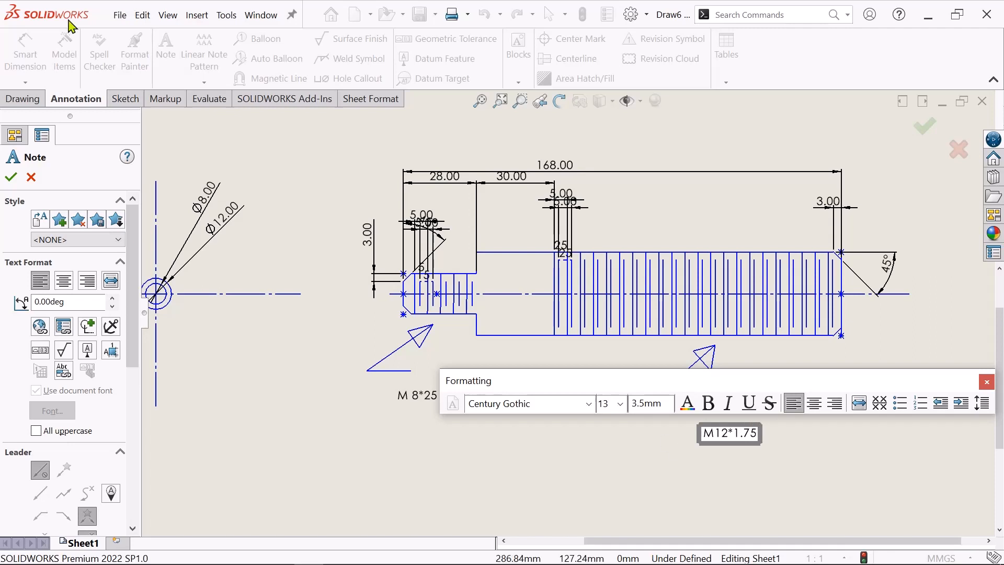
{"action": "left_click", "coordinate": [14, 179]}
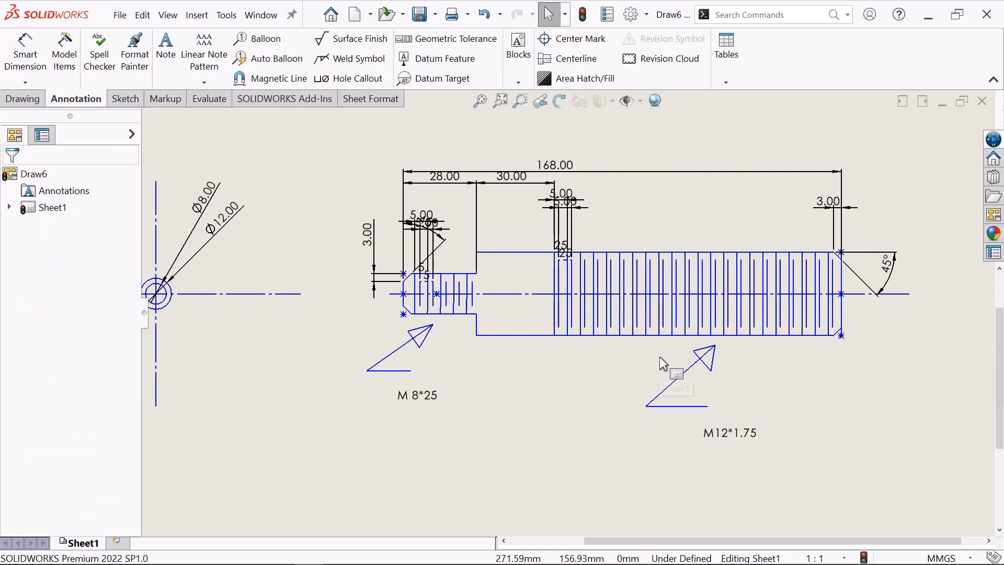
{"action": "scroll", "coordinate": [667, 356], "scroll_direction": "down", "scroll_amount": 1}
{"action": "scroll", "coordinate": [756, 276], "scroll_direction": "up", "scroll_amount": 1}
{"action": "scroll", "coordinate": [756, 277], "scroll_direction": "down", "scroll_amount": 1}
{"action": "scroll", "coordinate": [758, 282], "scroll_direction": "up", "scroll_amount": 2}
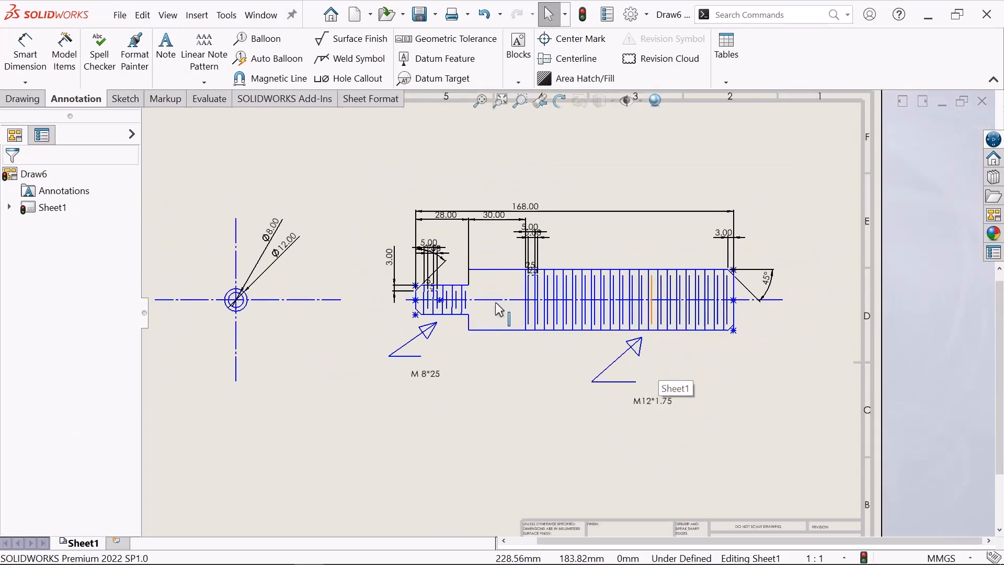
{"action": "scroll", "coordinate": [471, 329], "scroll_direction": "up", "scroll_amount": 1}
{"action": "scroll", "coordinate": [602, 311], "scroll_direction": "down", "scroll_amount": 1}
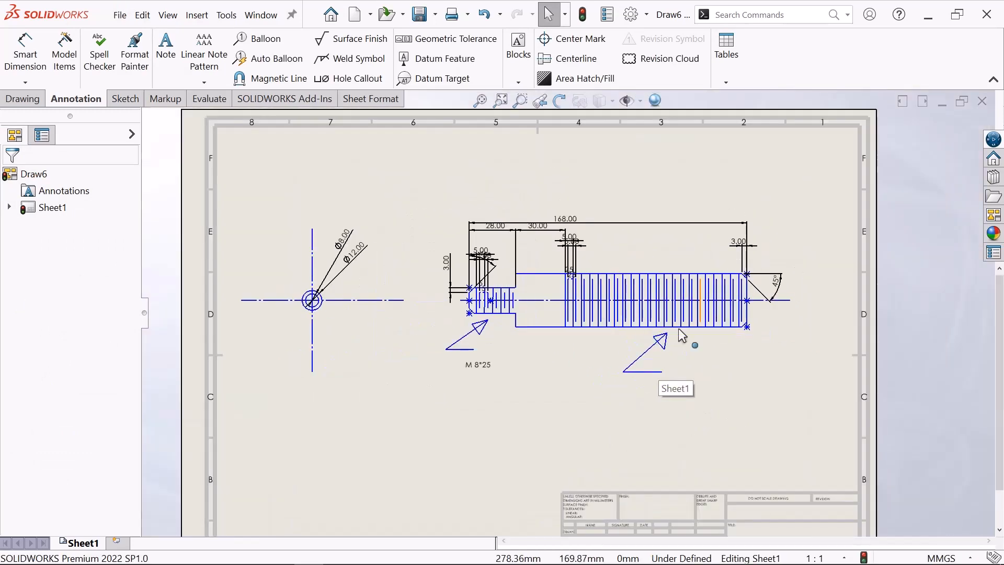
{"action": "scroll", "coordinate": [716, 285], "scroll_direction": "down", "scroll_amount": 2}
{"action": "scroll", "coordinate": [569, 313], "scroll_direction": "up", "scroll_amount": 2}
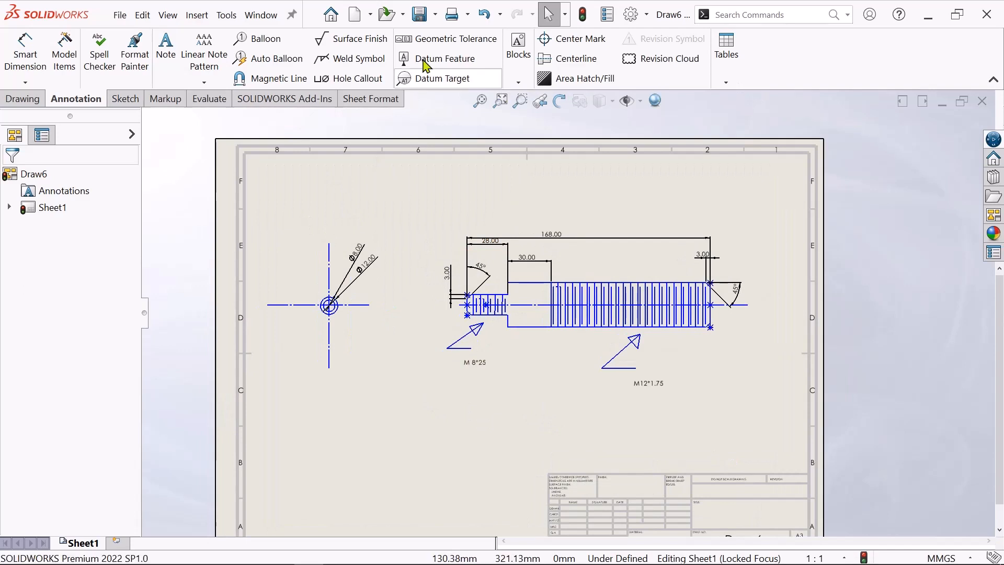
Save a copy of the drawing as an Adobe PDF file named Draw6 in the 2D drawing folder.
{"action": "left_click", "coordinate": [120, 15]}
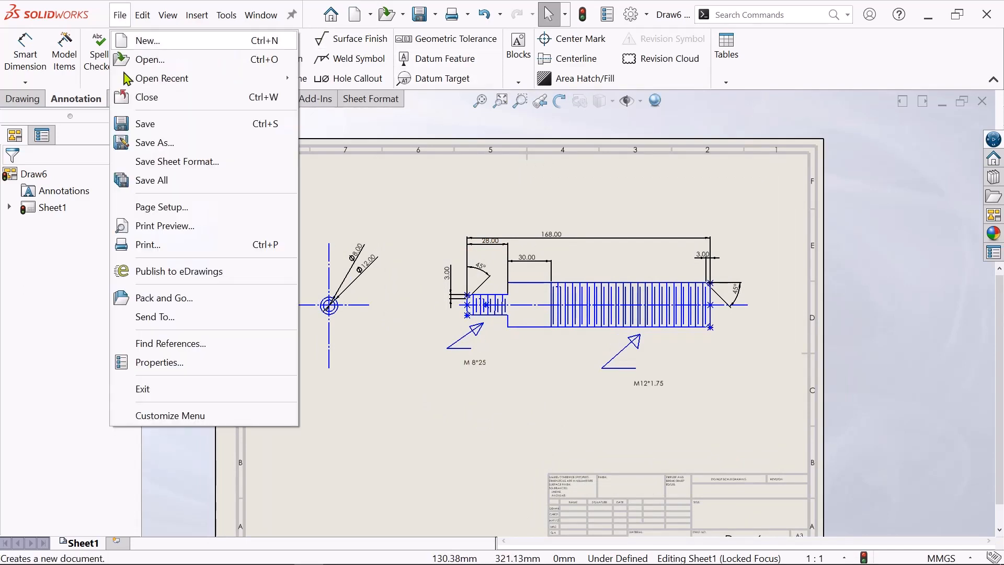
{"action": "left_click", "coordinate": [142, 151]}
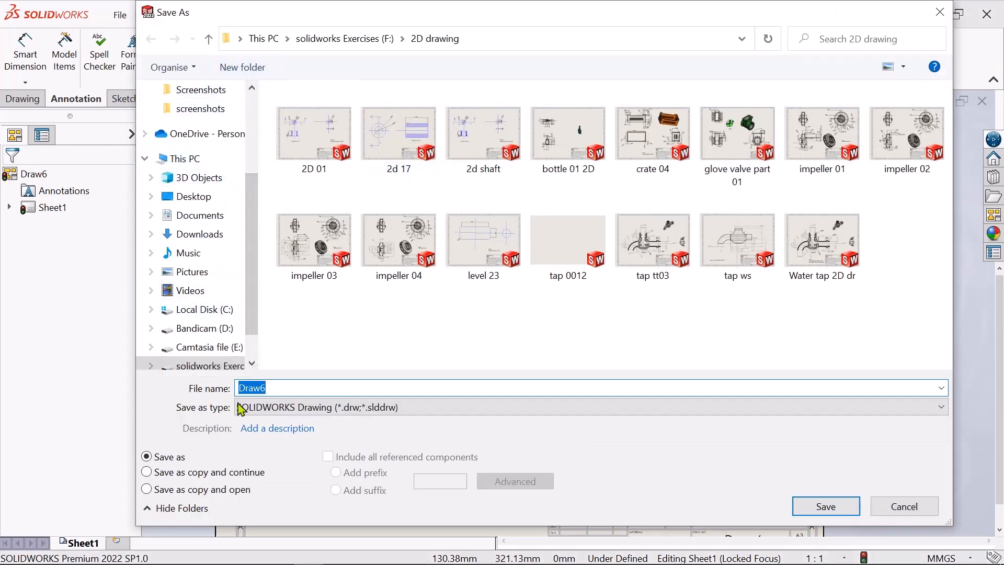
{"action": "left_click", "coordinate": [270, 410]}
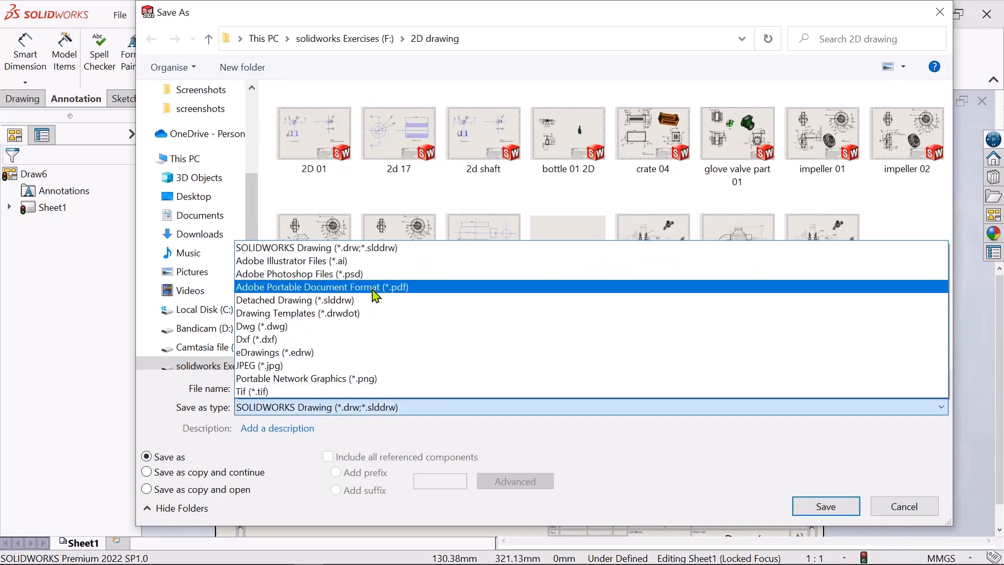
{"action": "left_click", "coordinate": [411, 287]}
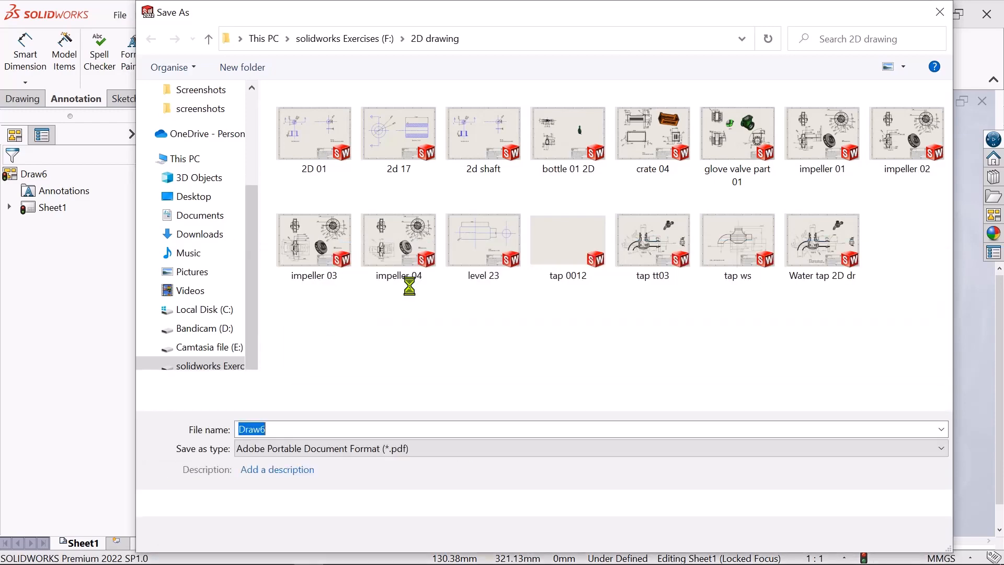
{"action": "left_click", "coordinate": [828, 533]}
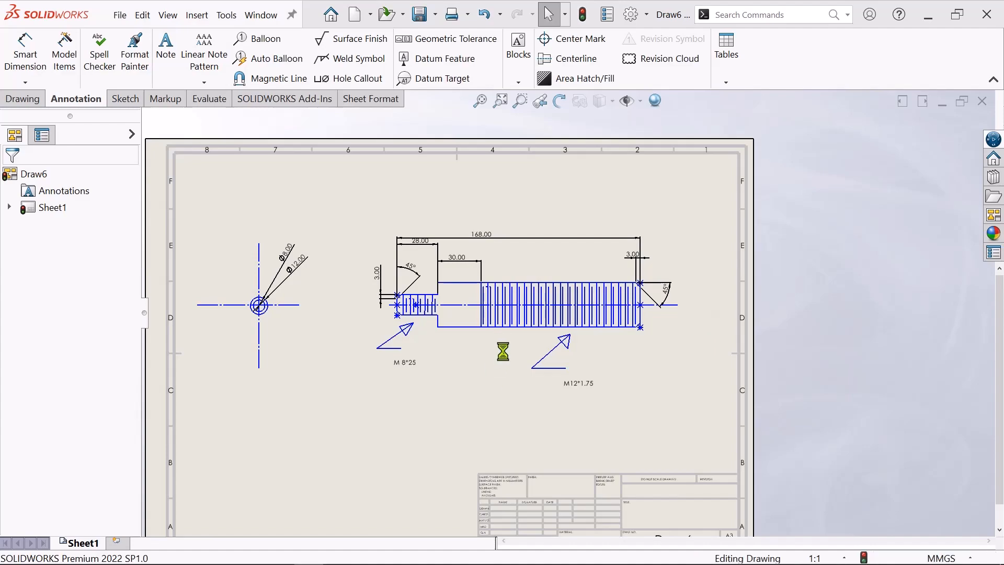
Switch to the browser showing Draw6.pdf, look over the exported shaft drawing and title block, and display it full screen.
{"action": "key", "text": "alt+Tab"}
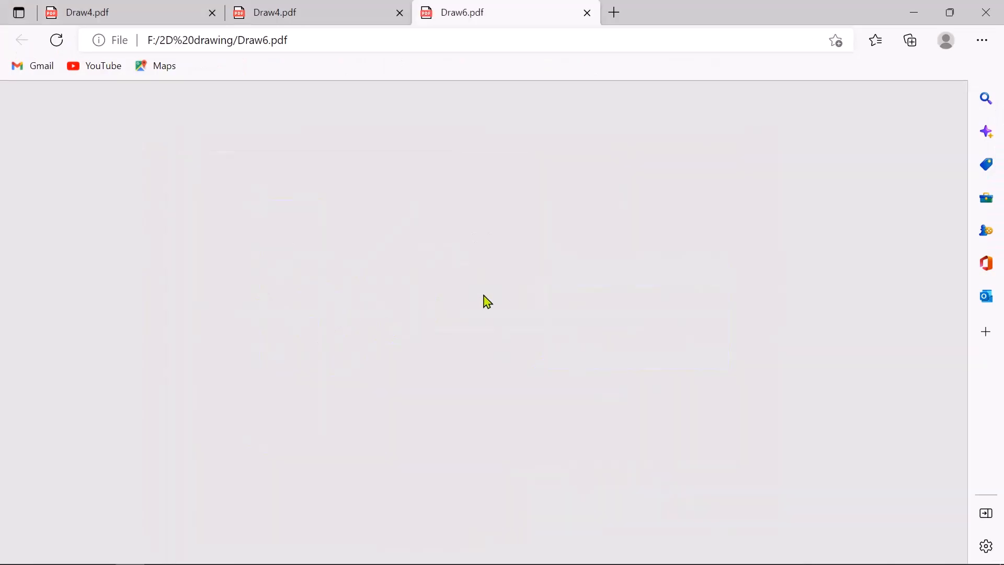
{"action": "scroll", "coordinate": [547, 370], "scroll_direction": "down", "scroll_amount": 5}
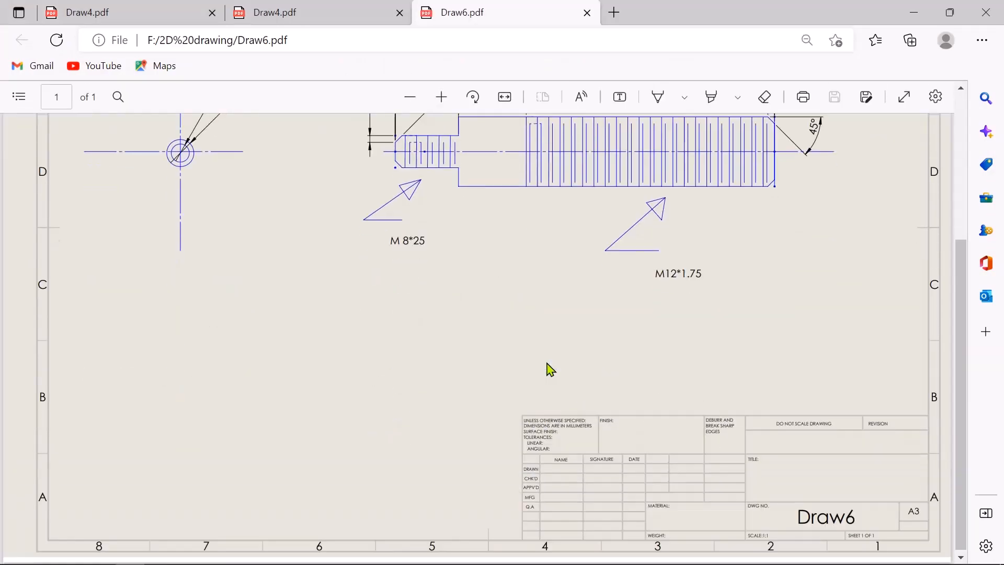
{"action": "scroll", "coordinate": [545, 370], "scroll_direction": "up", "scroll_amount": 5}
{"action": "left_click", "coordinate": [912, 104]}
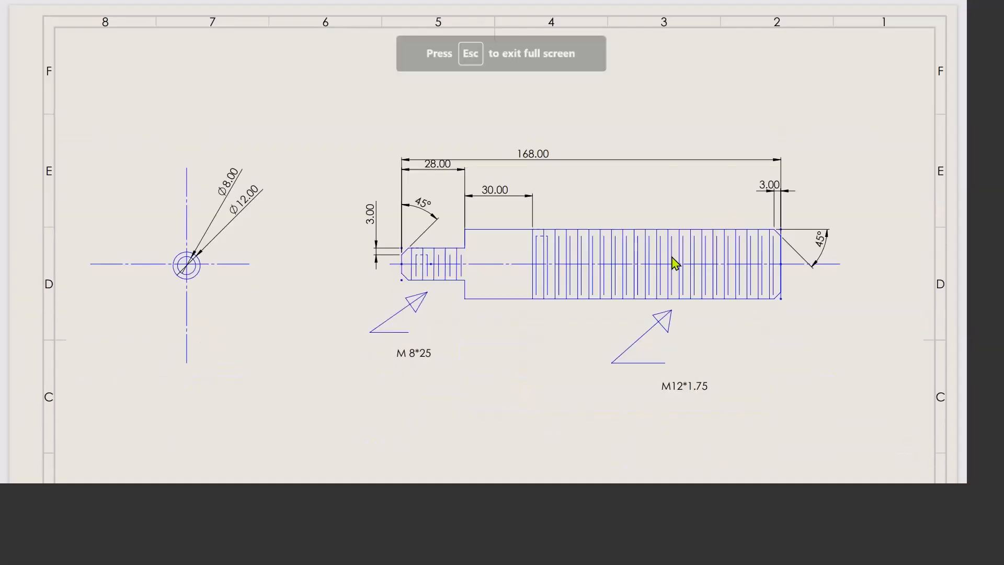